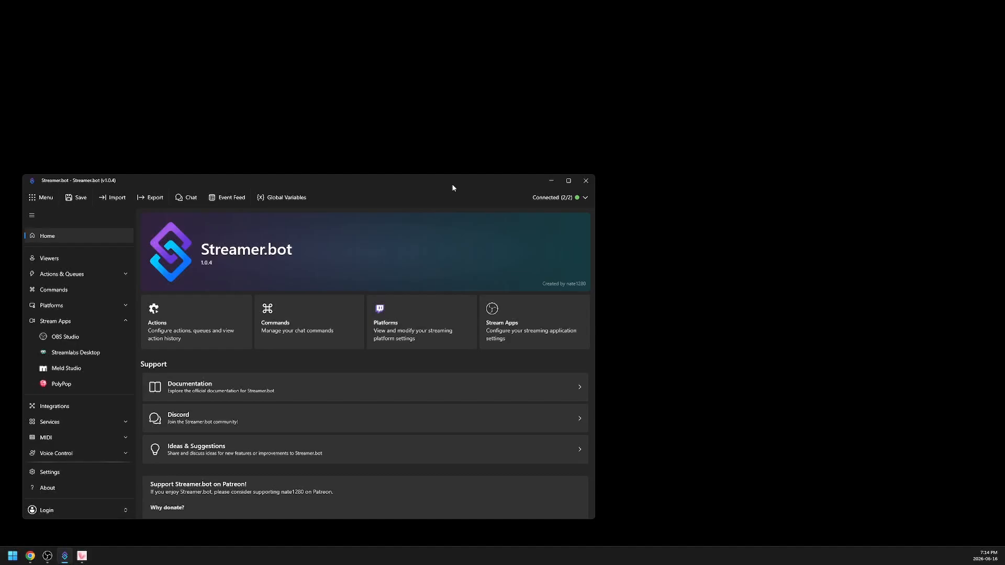
- Create an action named "Move Model Into Position" in the Default queue without a group
left_click(558, 201)
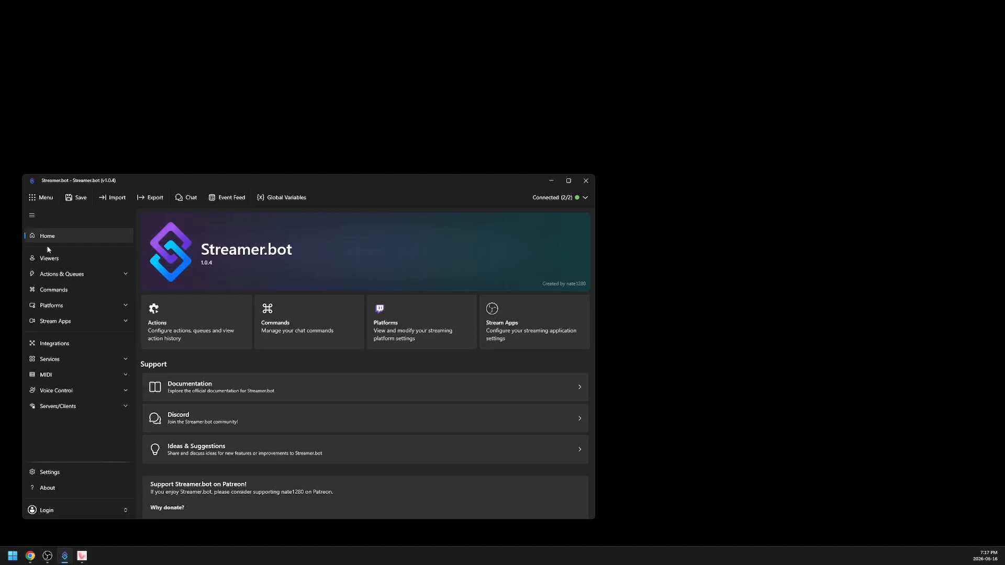
left_click(105, 275)
left_click(75, 293)
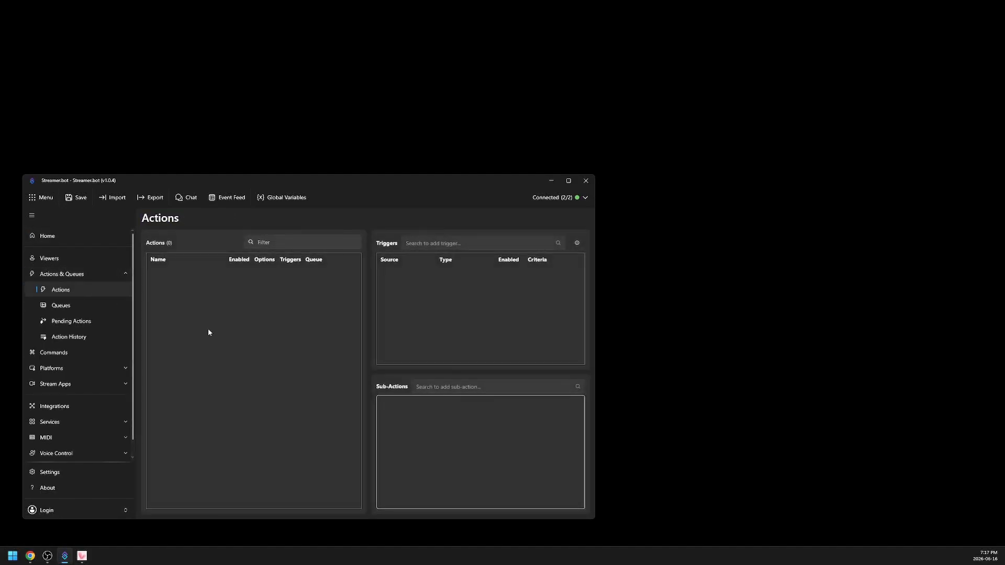
right_click(224, 335)
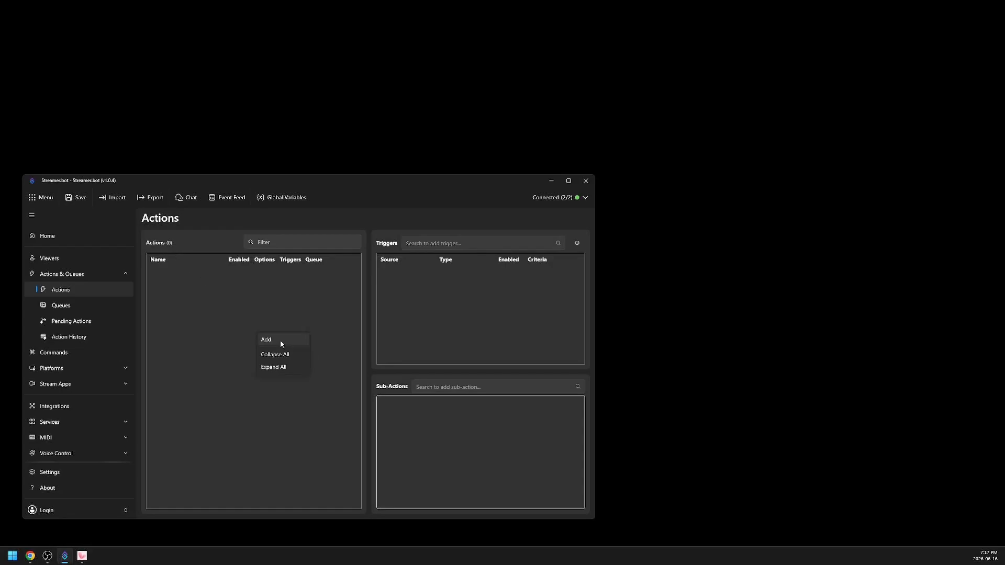
left_click(280, 340)
type("Move Mo")
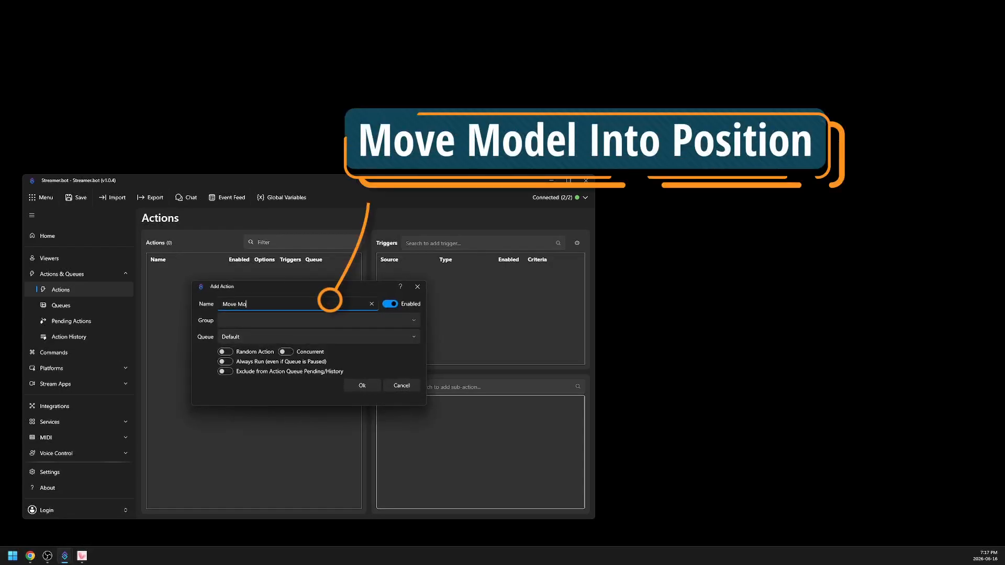
type("del Into Position")
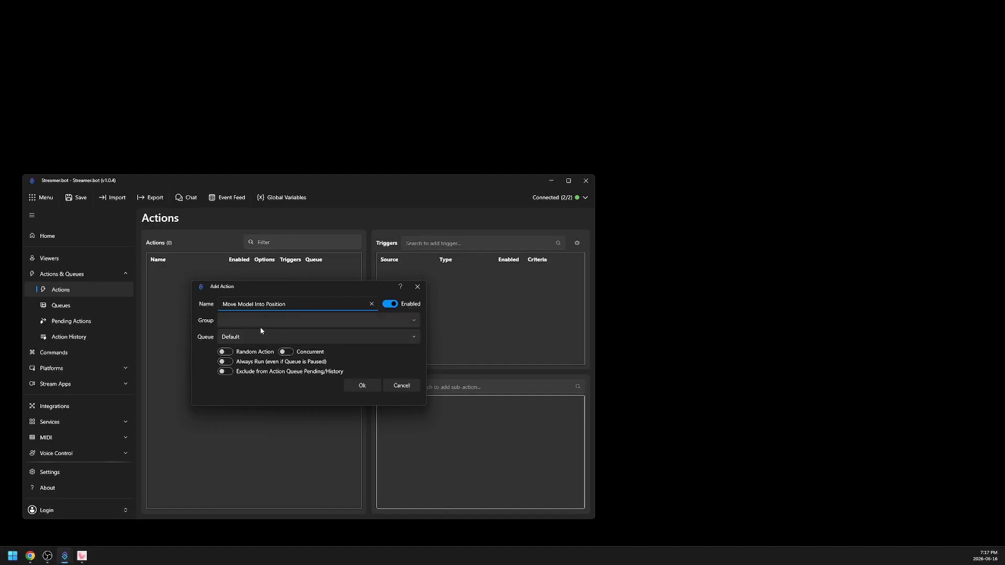
left_click(350, 386)
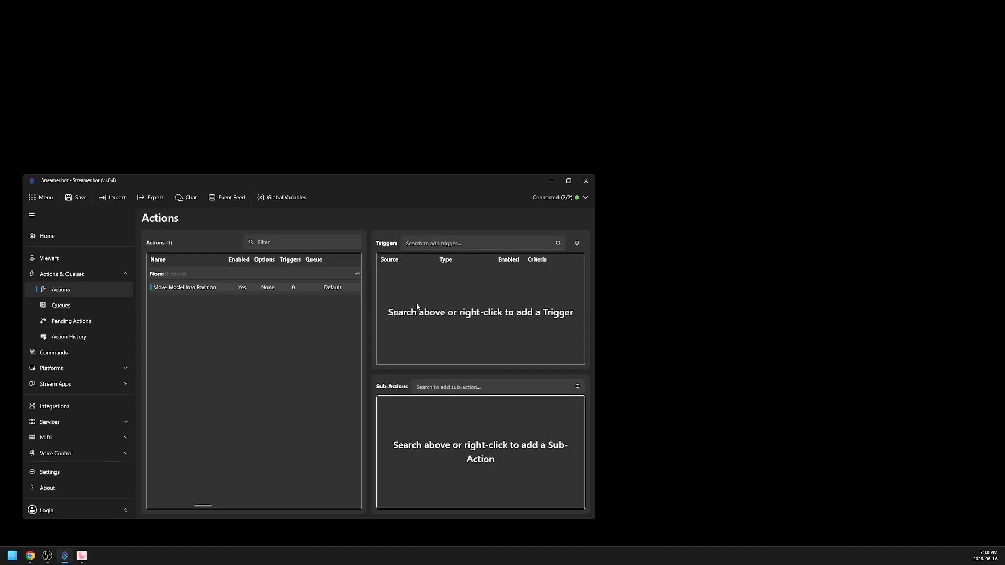
- Add an OBS Studio Scene Changed trigger to the action, using the OBS connection and leaving the scene name empty
left_click_drag(430, 371, 432, 344)
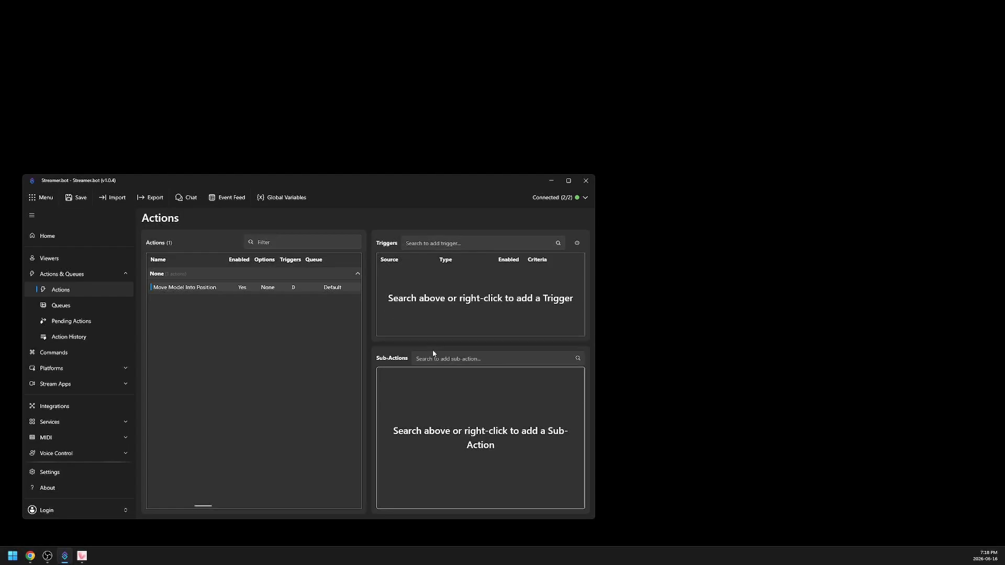
left_click(478, 243)
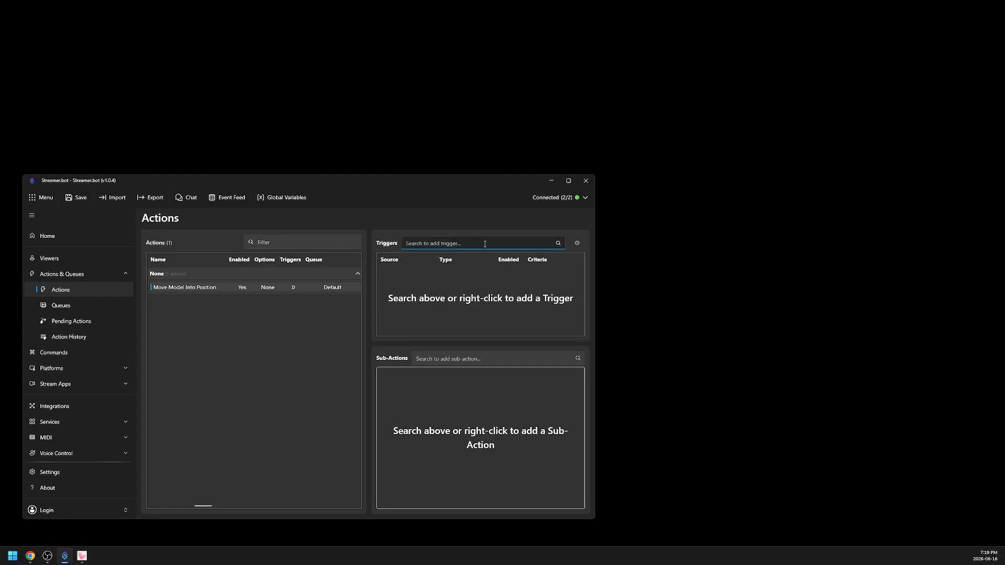
type("scene")
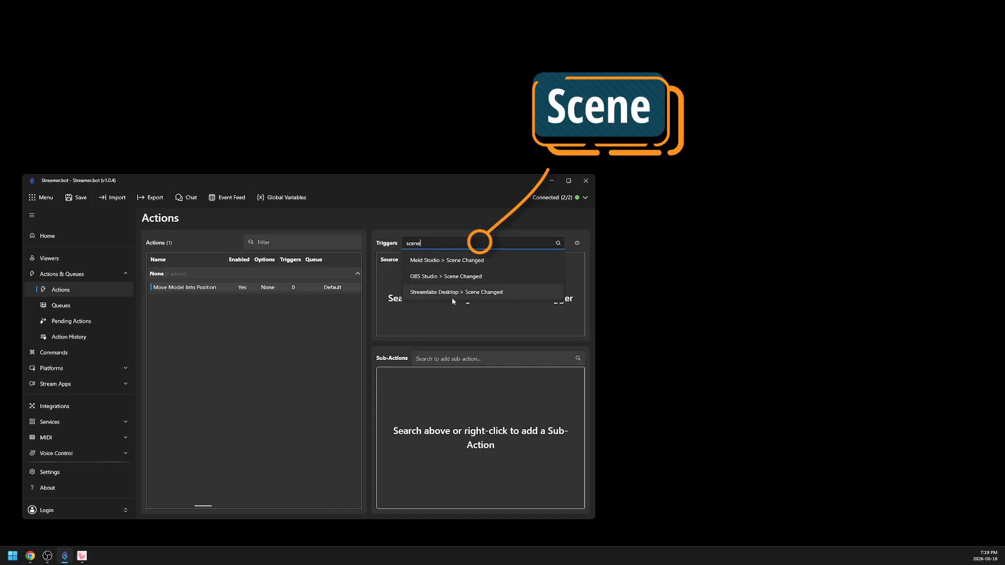
left_click(489, 276)
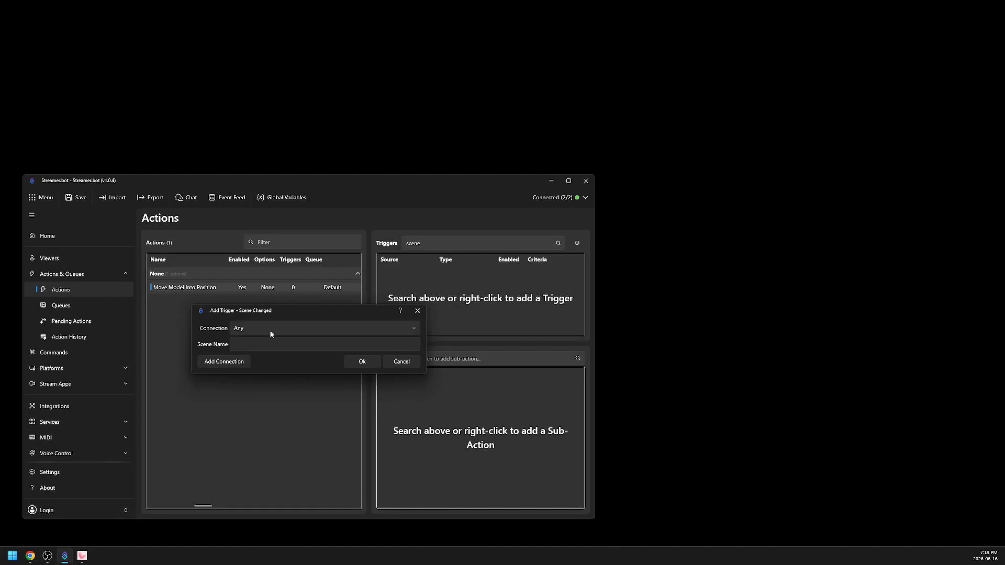
left_click(271, 330)
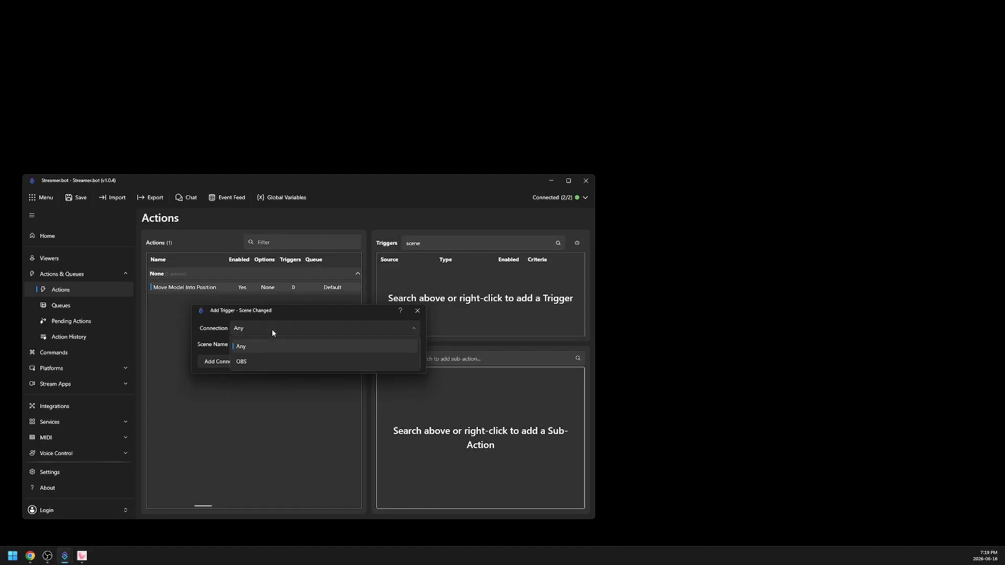
left_click(301, 362)
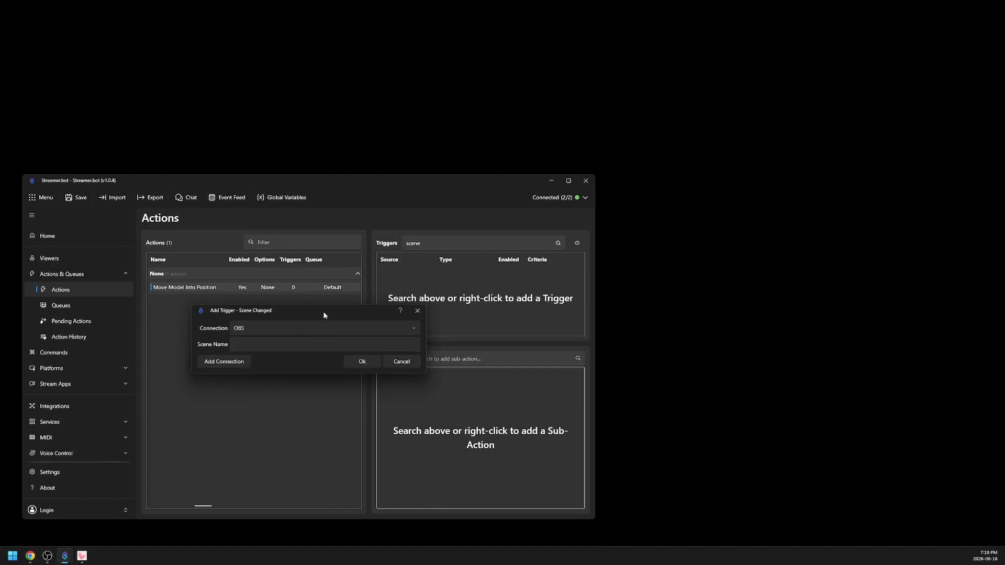
left_click(233, 344)
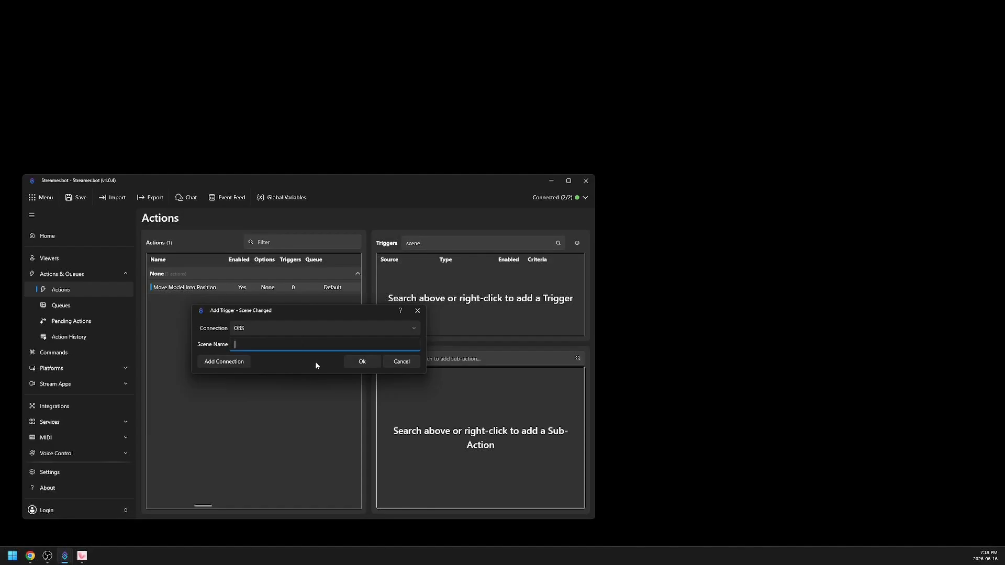
left_click(353, 363)
- Add a VTube Studio Model Loaded trigger to the action, with the model set to Any
left_click(489, 243)
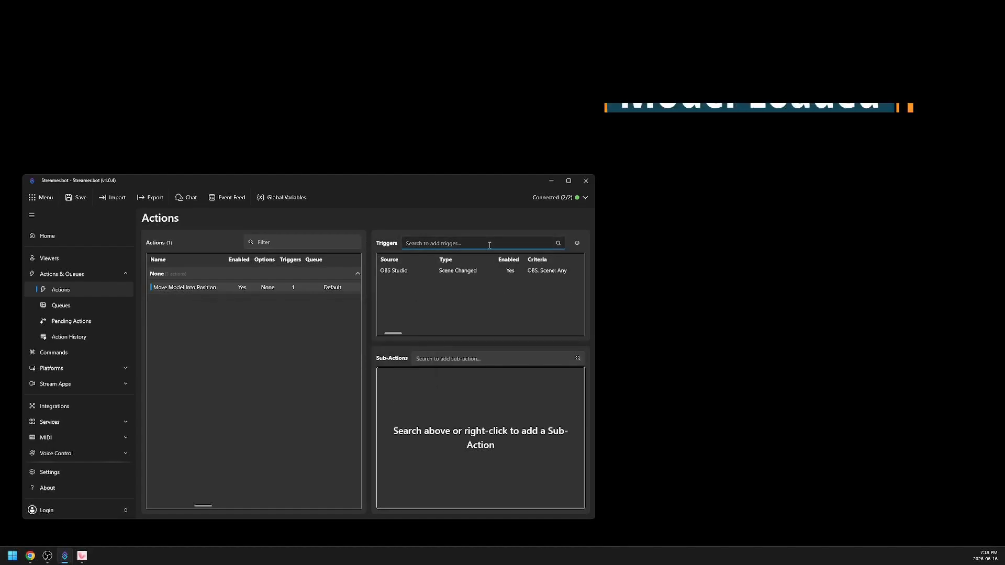
type("model loa")
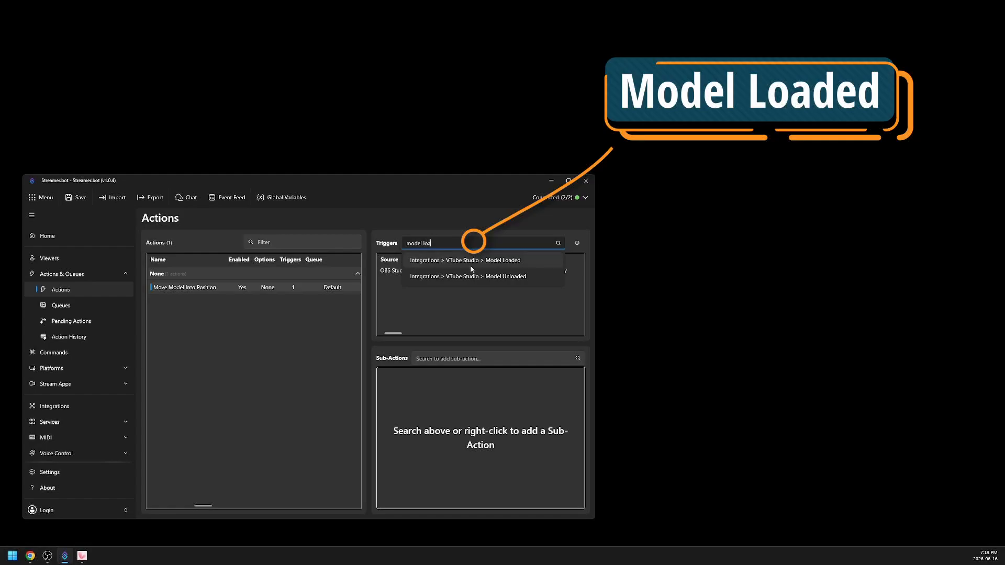
left_click(522, 265)
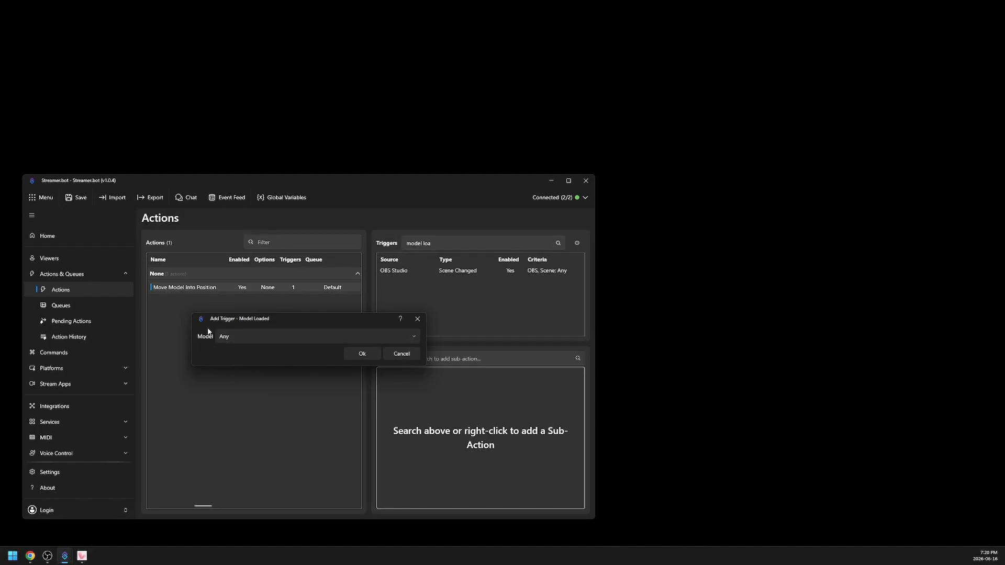
key("Return")
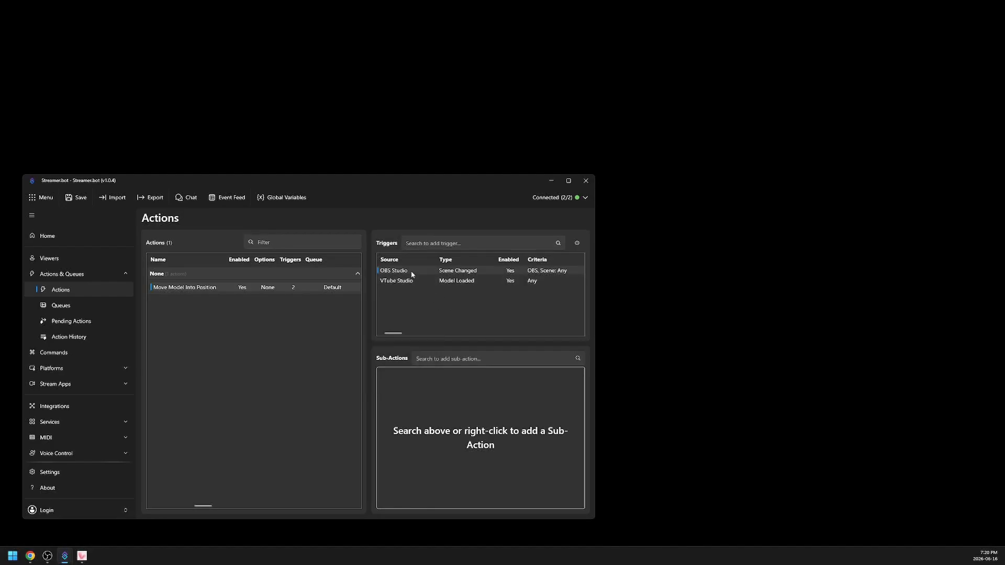
- Open the online documentation for the Scene Changed trigger and read its parameters and variables
double_click(396, 271)
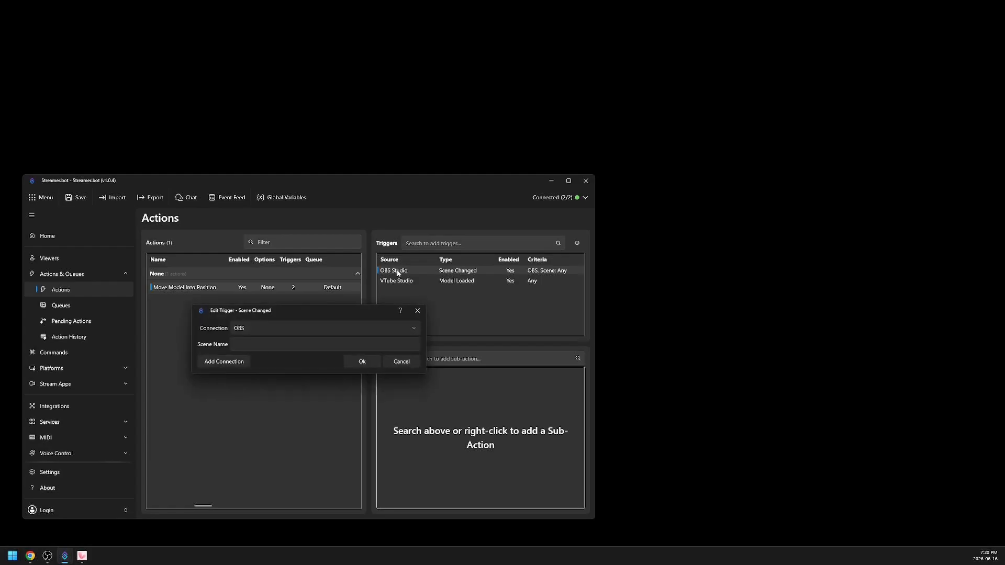
left_click(399, 311)
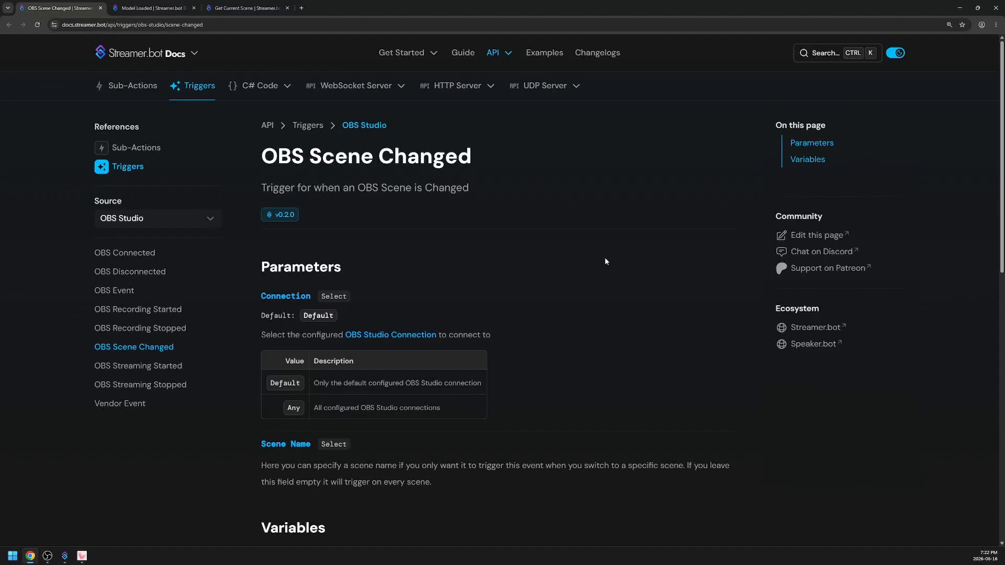
scroll(629, 330, "down", 8)
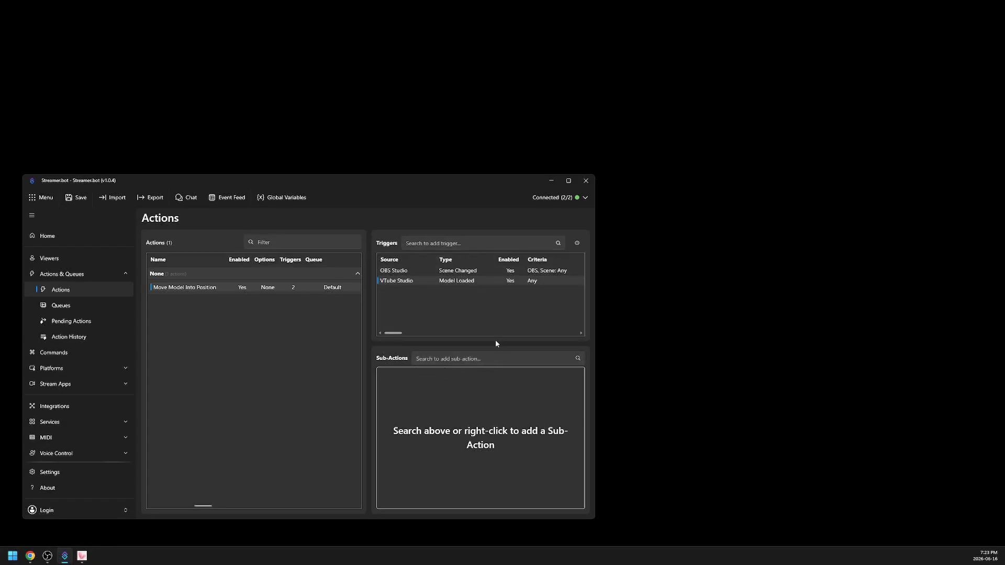
- Add an OBS Studio Get Current Scene sub-action that uses the OBS (127.0.0.1) connection
left_click(507, 359)
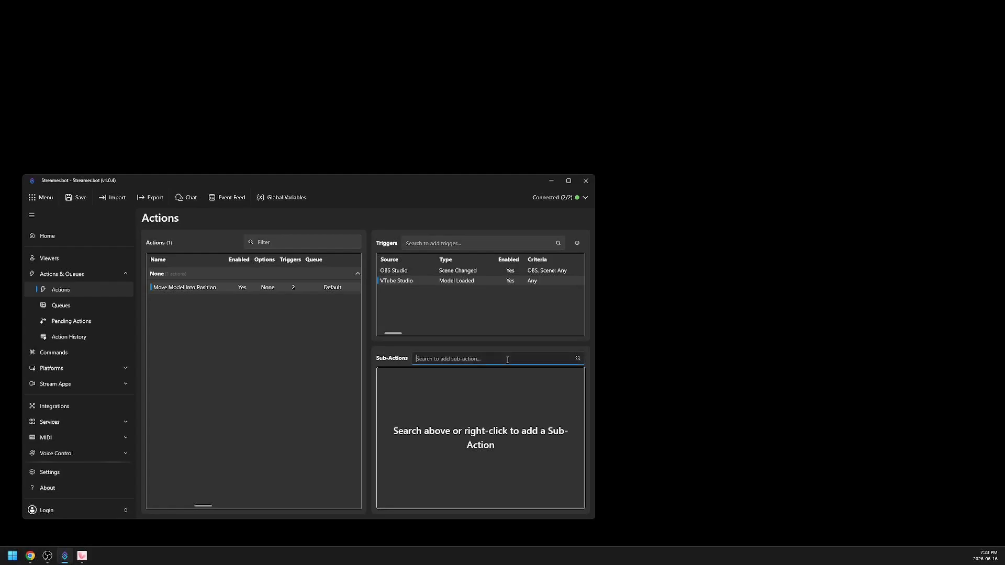
type("get curre")
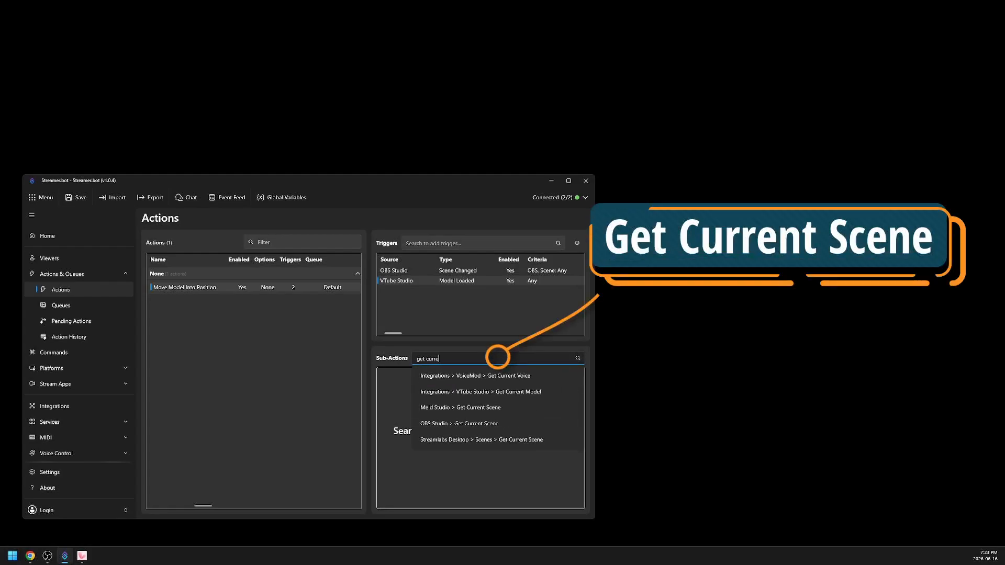
type("nt sc")
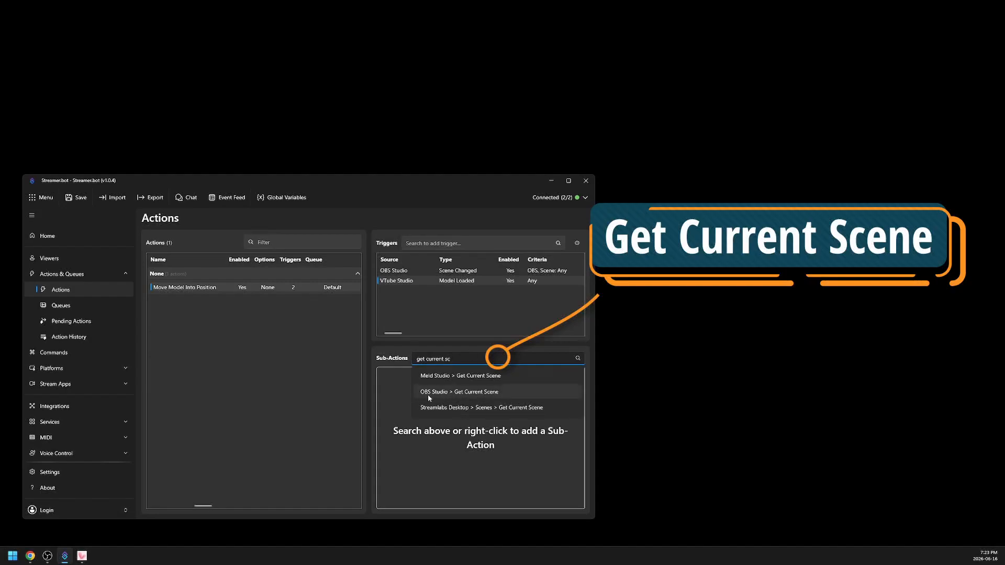
left_click(472, 400)
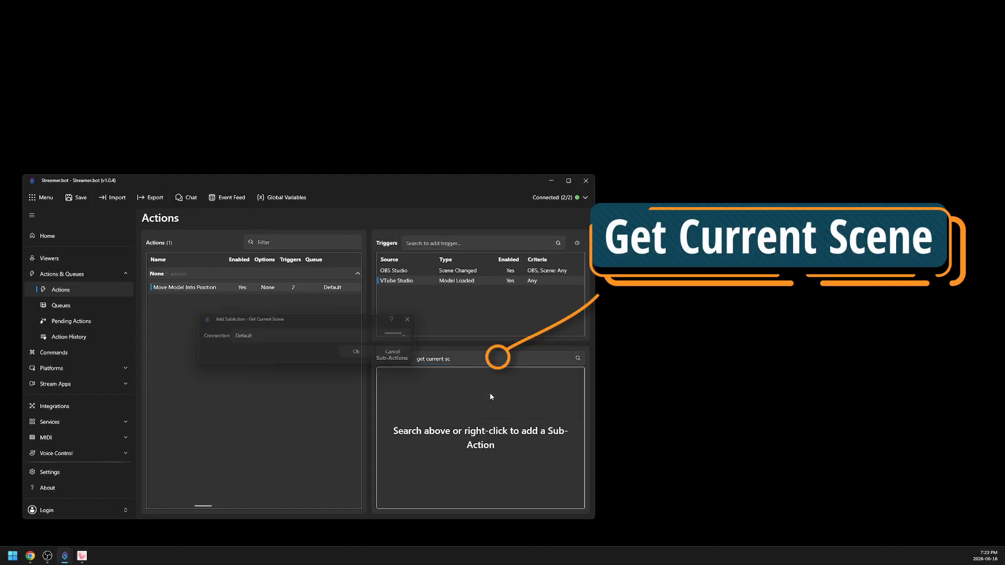
left_click(260, 338)
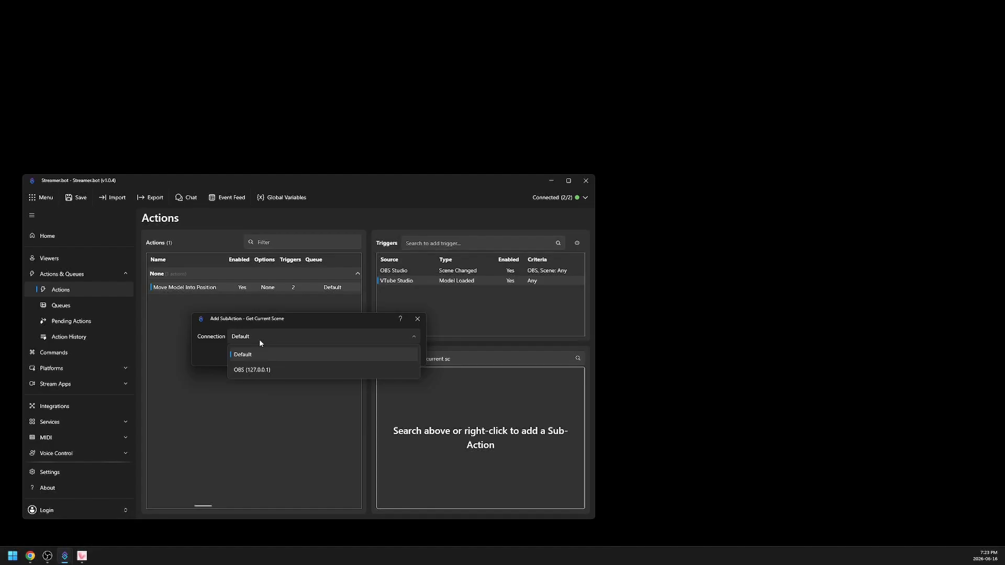
left_click(278, 372)
left_click(353, 355)
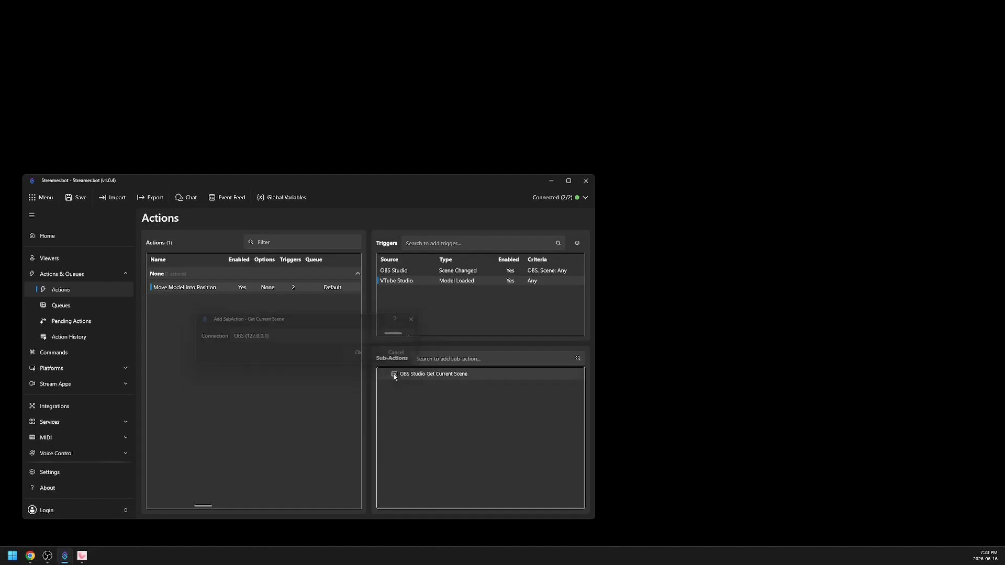
- Check which connection the OBS Scene Changed trigger uses, leaving its settings as they are
double_click(413, 272)
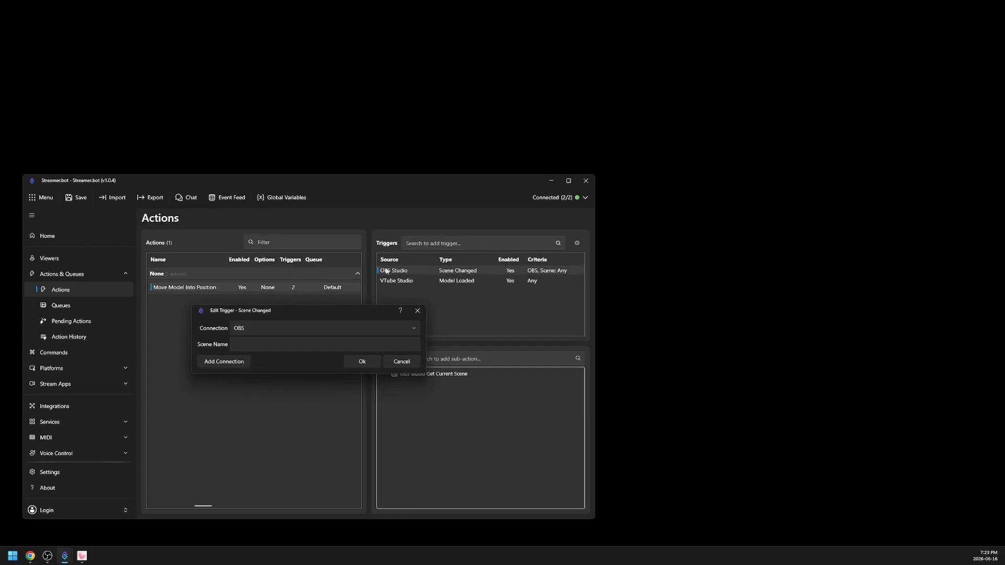
left_click(307, 329)
left_click(304, 312)
left_click(400, 361)
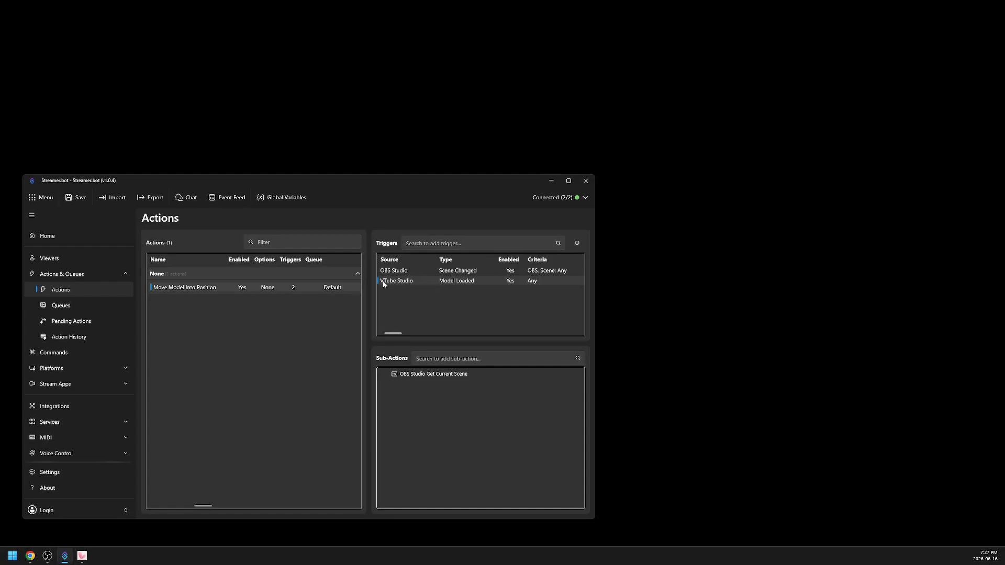
- Open the VTube Studio Model Loaded trigger and consult its documentation
right_click(422, 280)
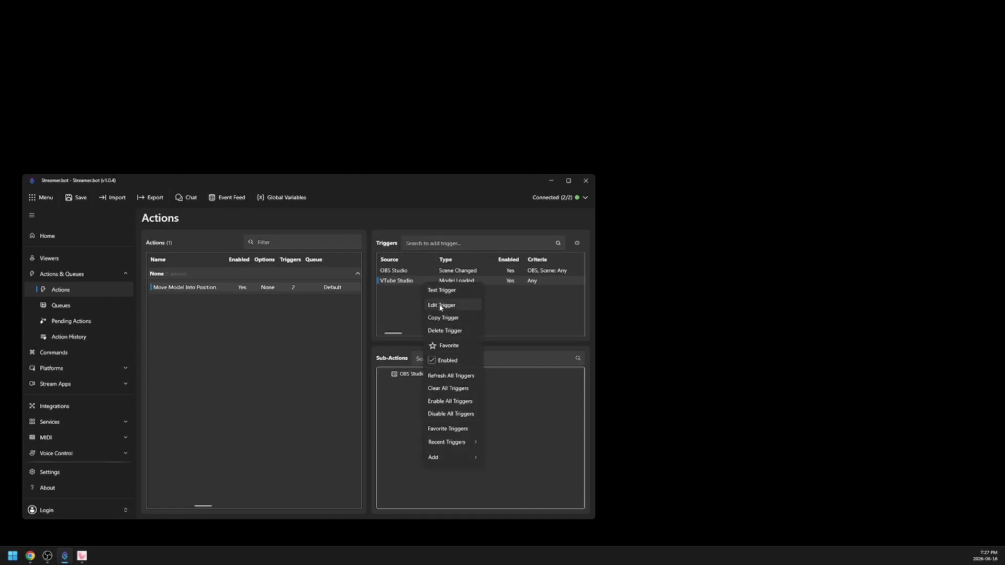
left_click(440, 306)
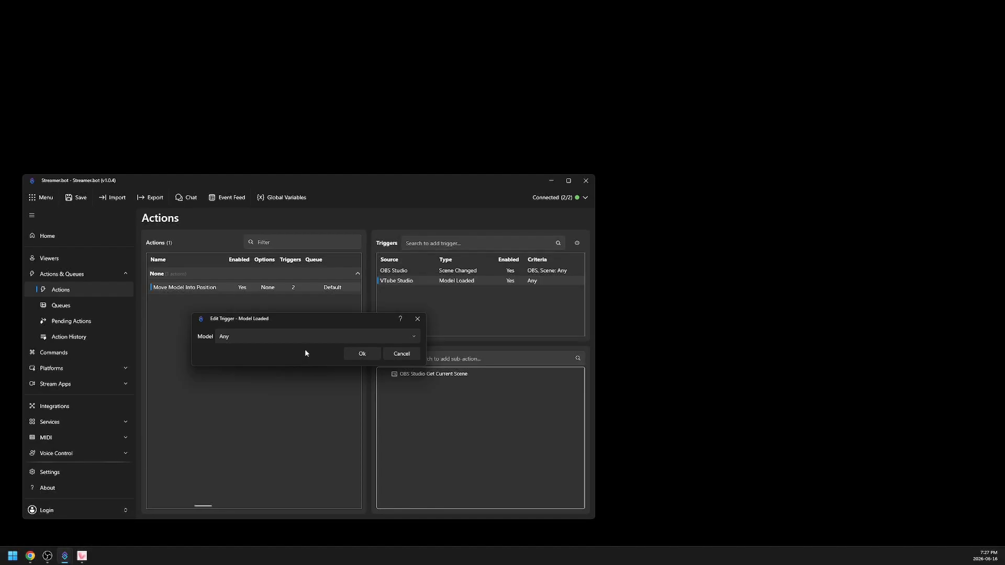
left_click(399, 319)
left_click(353, 351)
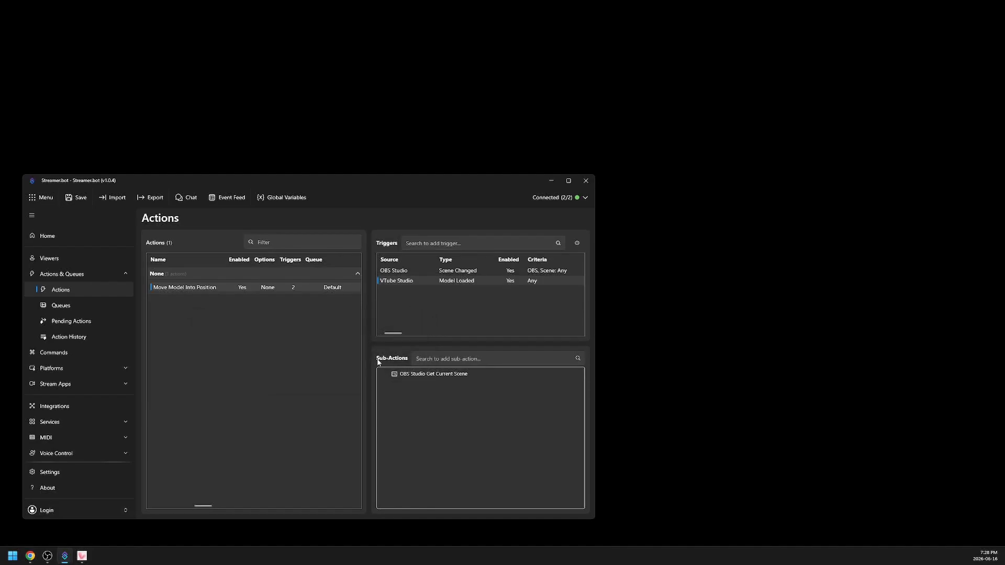
- Add an If/Else sub-action that checks whether %modelLoaded% Equals (Ignore Case) the value TRUE
left_click(492, 360)
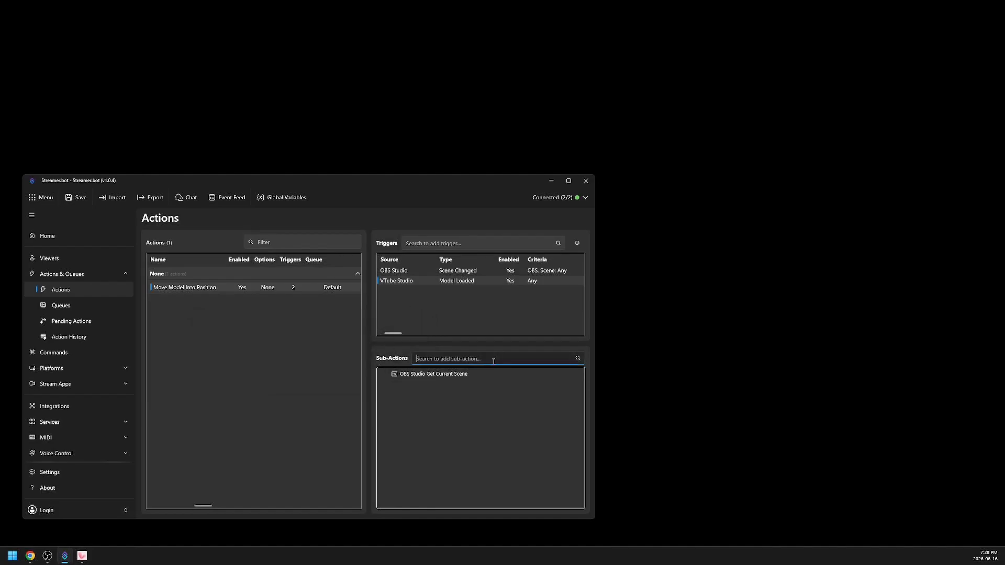
type("if/else")
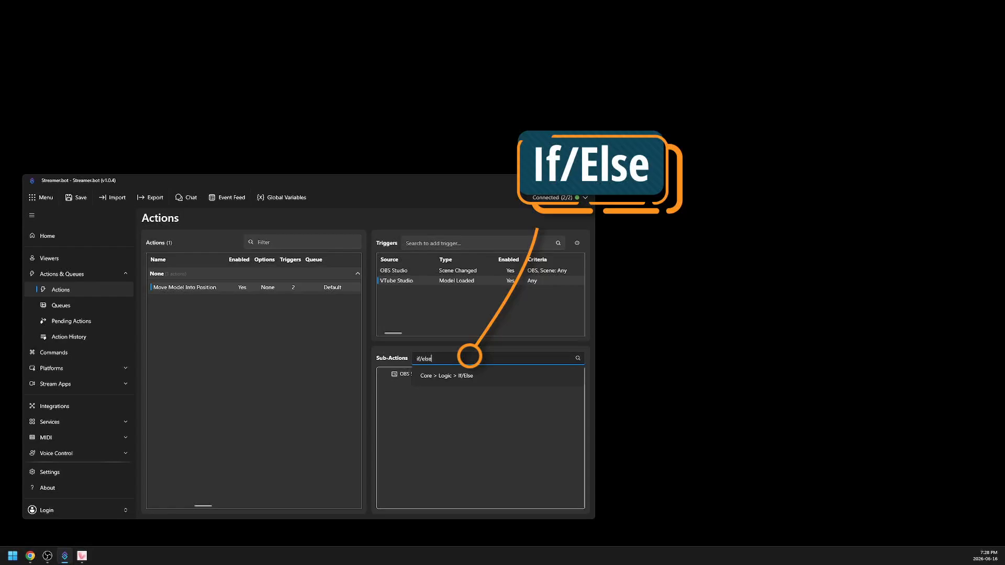
left_click(479, 379)
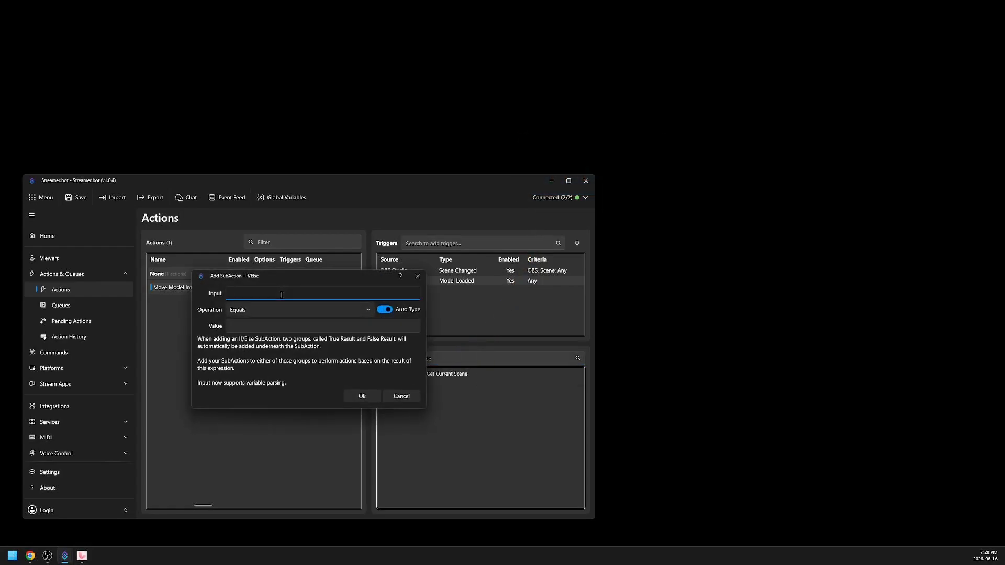
type("%modelLoaded%")
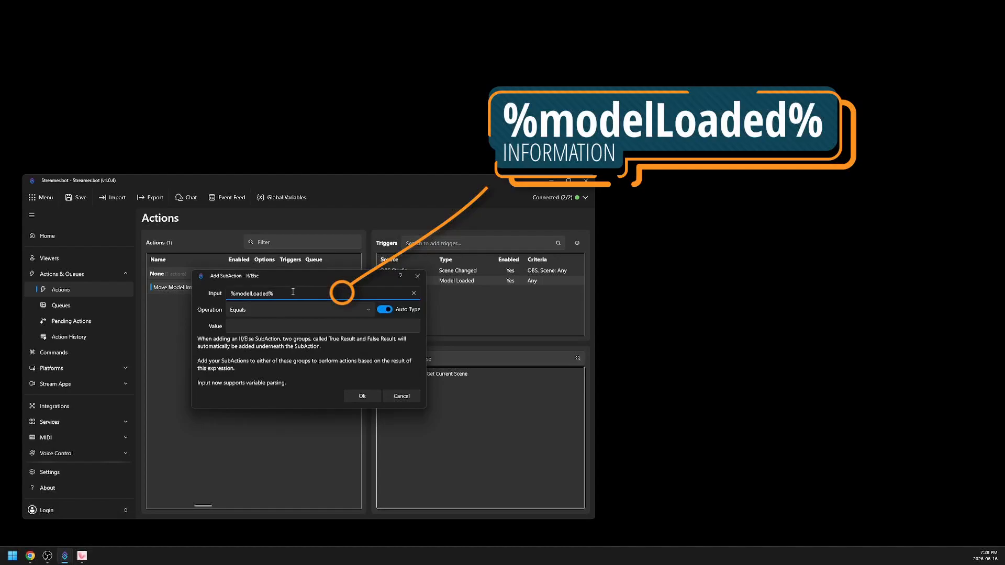
left_click(253, 311)
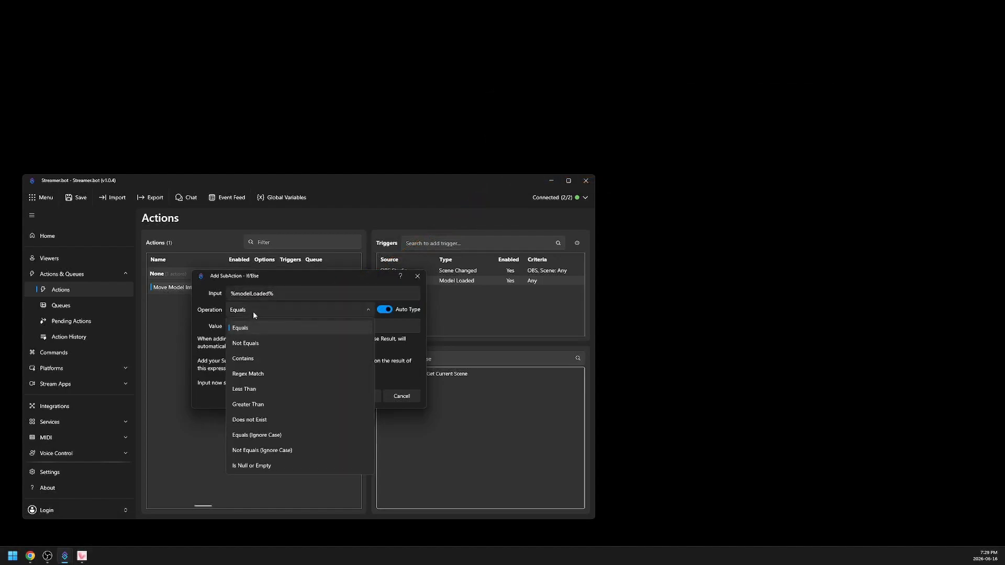
left_click(276, 436)
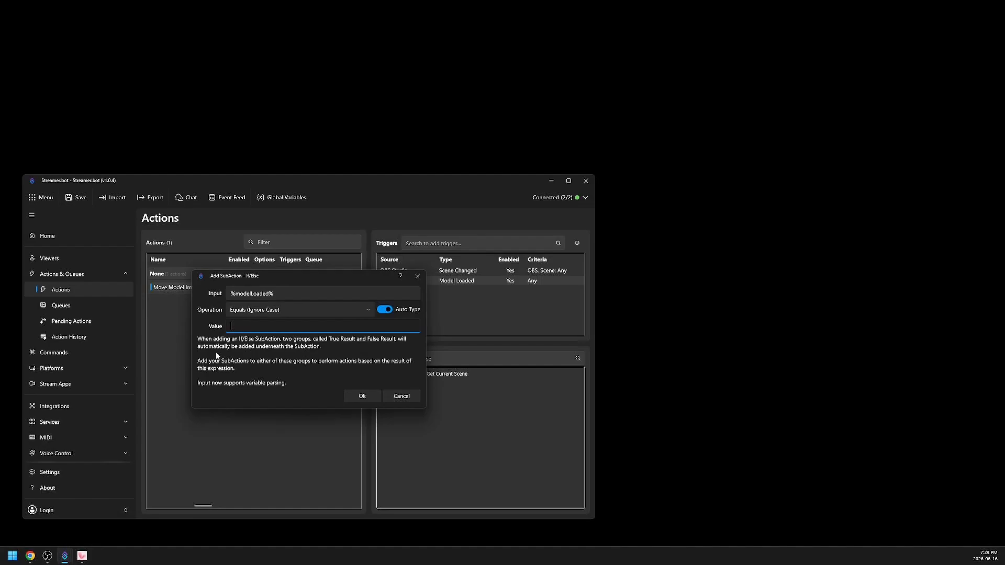
left_click(322, 324)
type("TRUE")
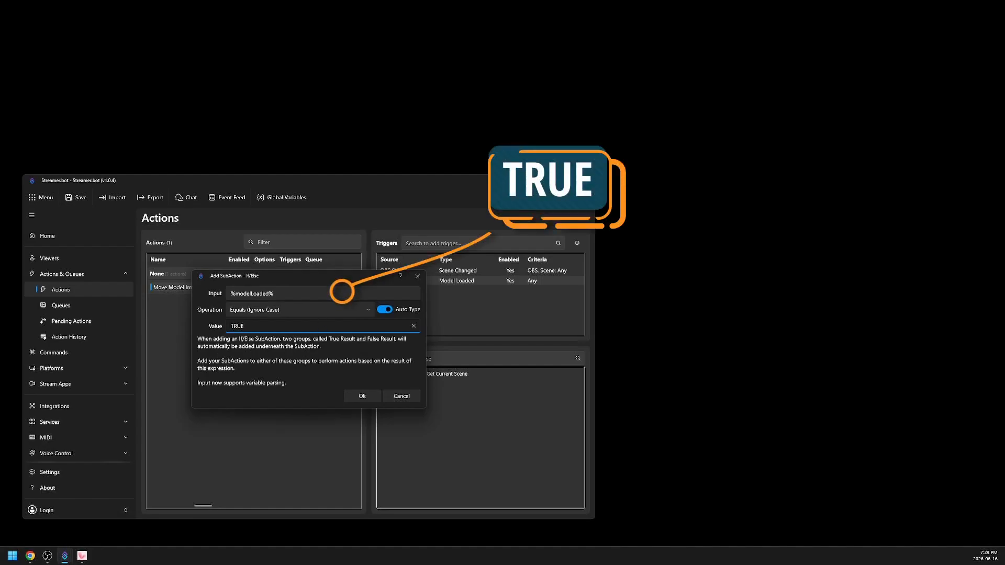
double_click(241, 327)
left_click(259, 331)
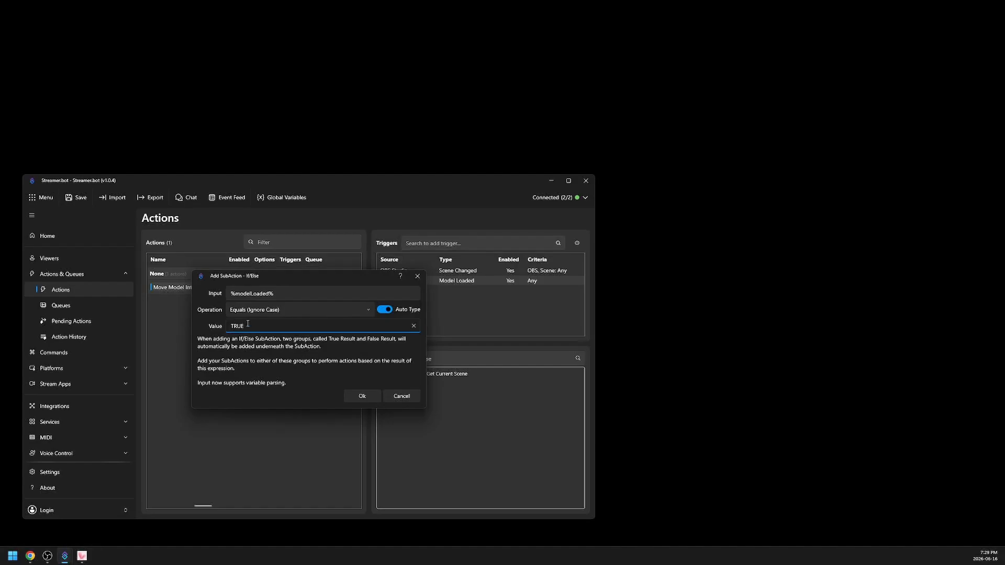
left_click(372, 395)
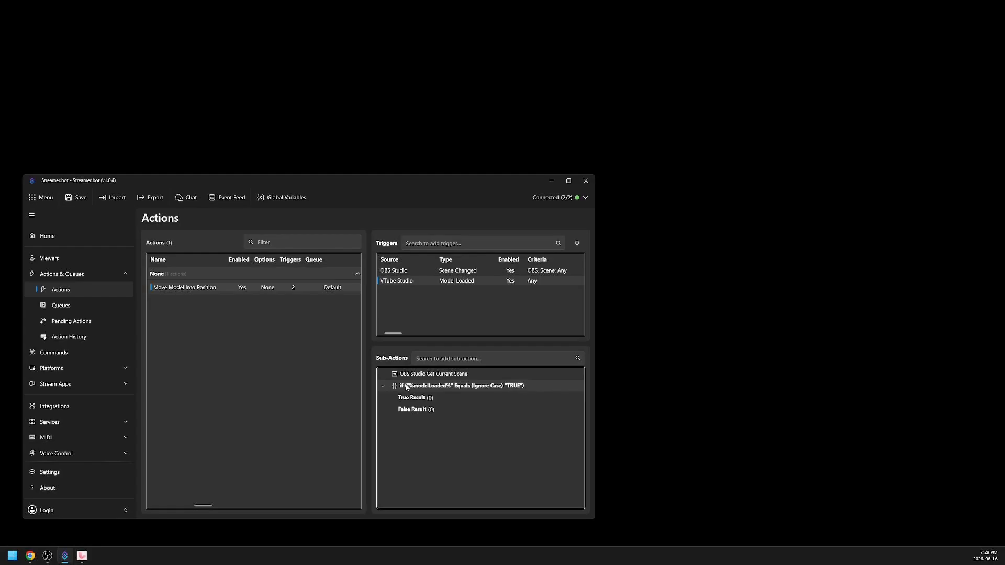
- Add a Delay sub-action of 2000 milliseconds inside the True Result group of the If/Else
left_click(413, 397)
left_click(422, 410)
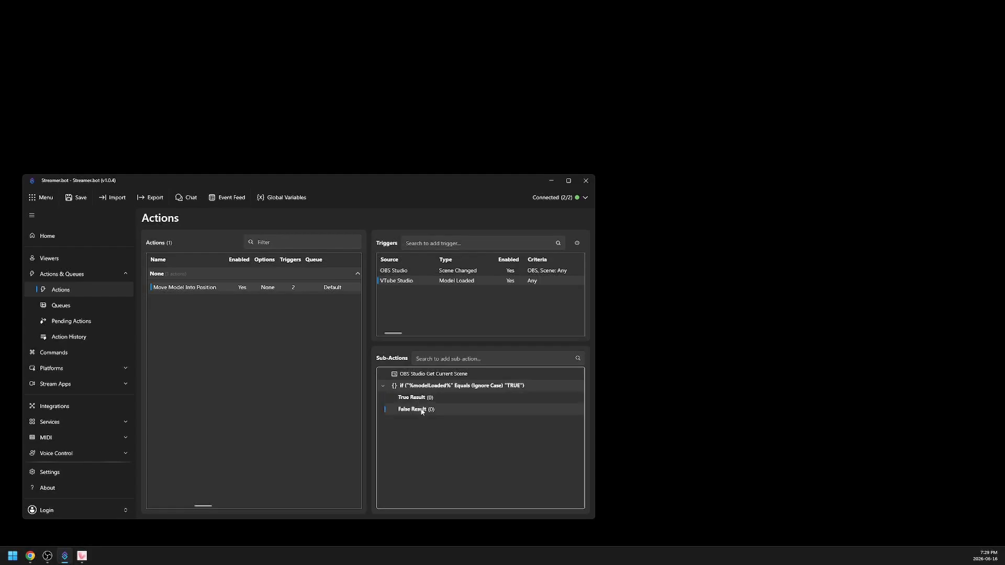
left_click(409, 397)
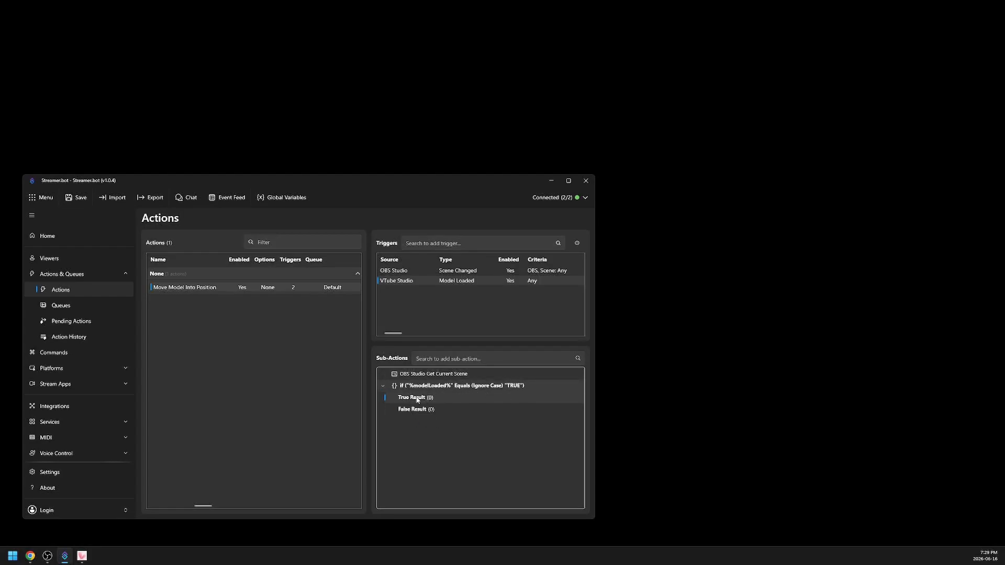
left_click(486, 360)
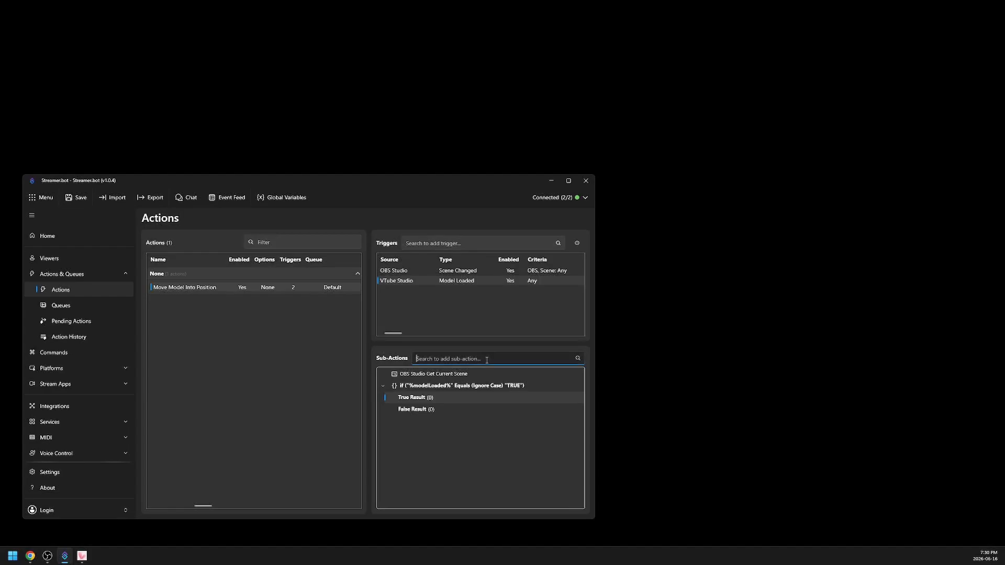
type("delay")
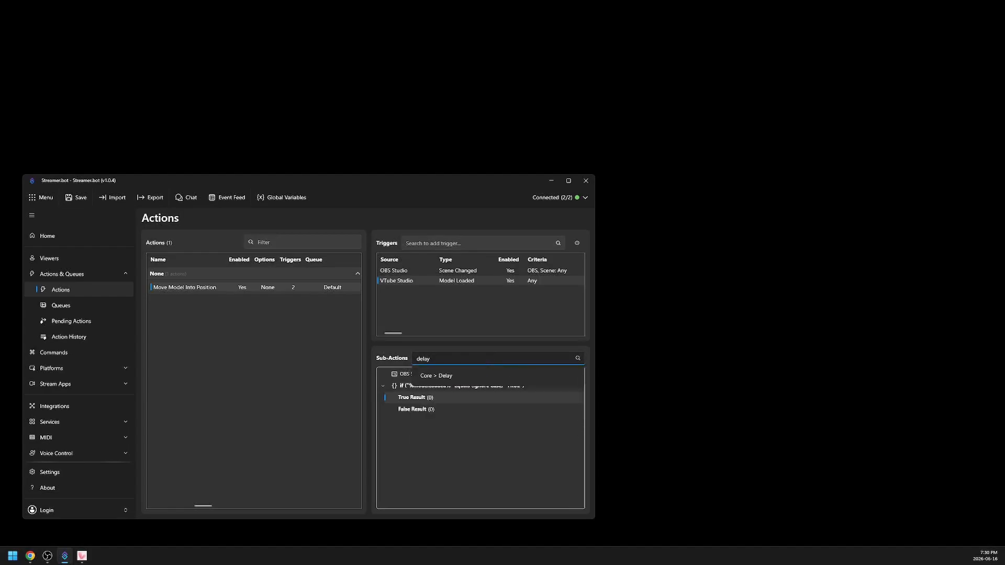
key("Return")
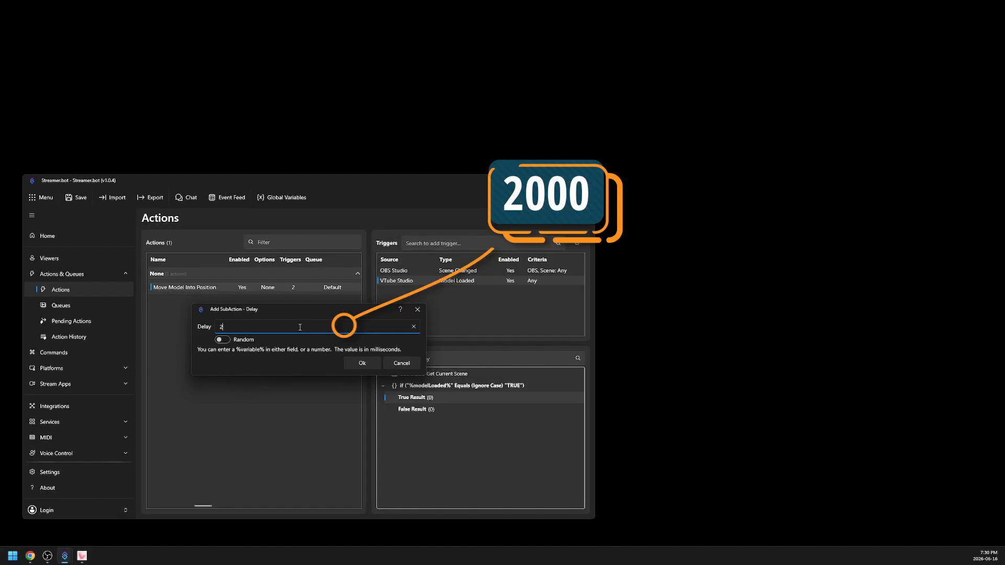
type("2000")
left_click(350, 362)
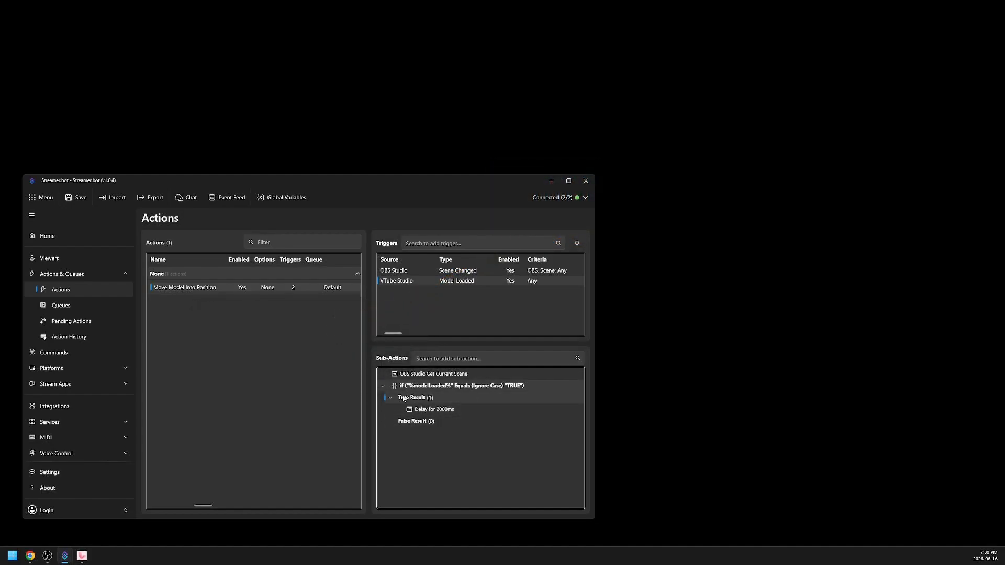
- Move the 2000 ms delay out of the If/Else block and return it to the True Result group
left_click_drag(445, 410, 412, 442)
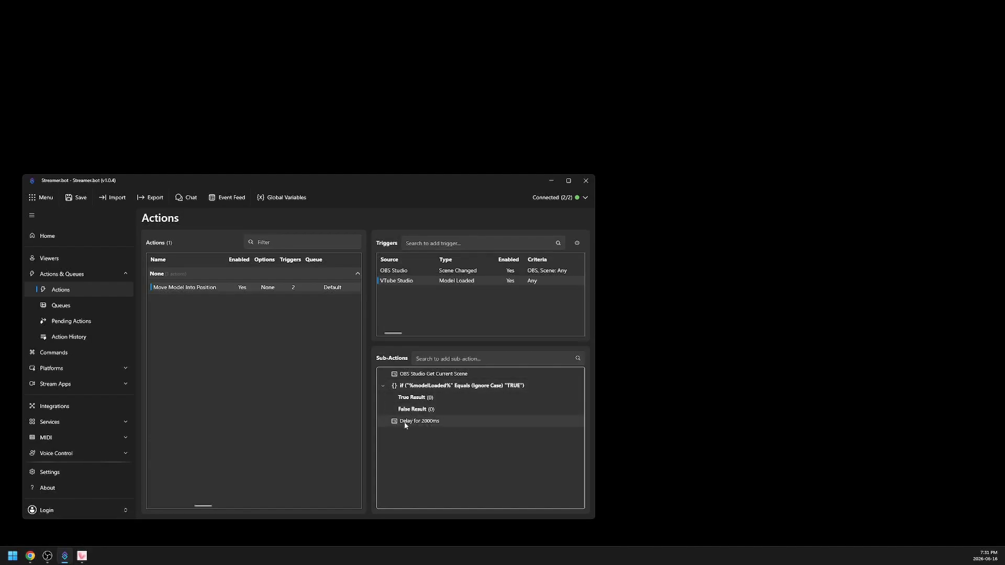
left_click_drag(402, 424, 419, 400)
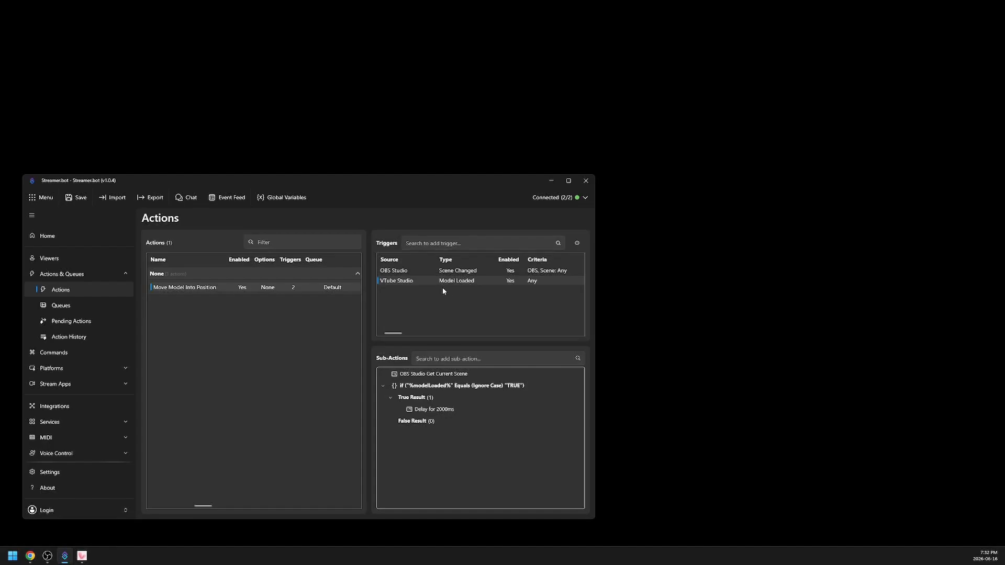
- Collapse the If/Else sub-action and select the VTube Studio Model Loaded trigger
left_click(417, 272)
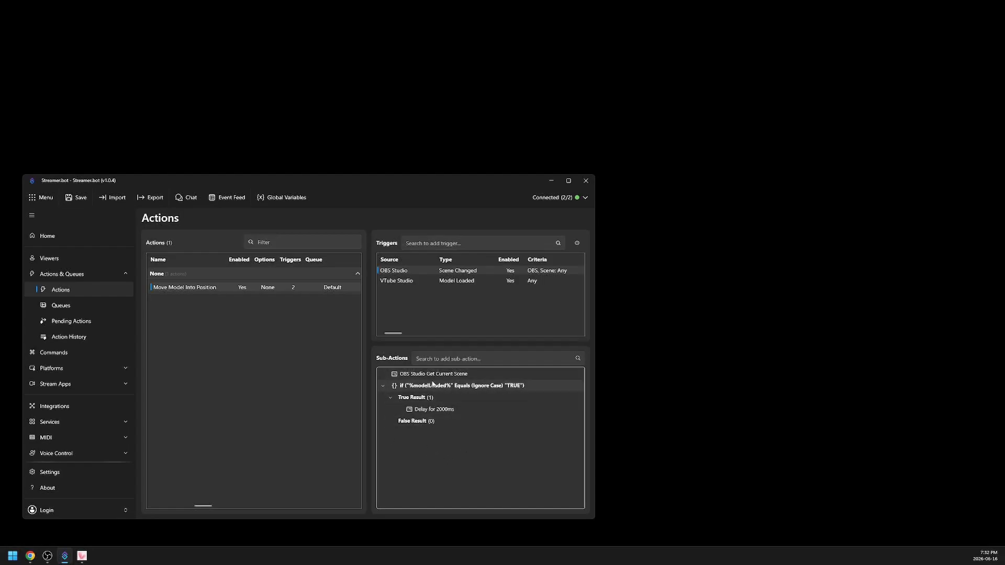
left_click(383, 385)
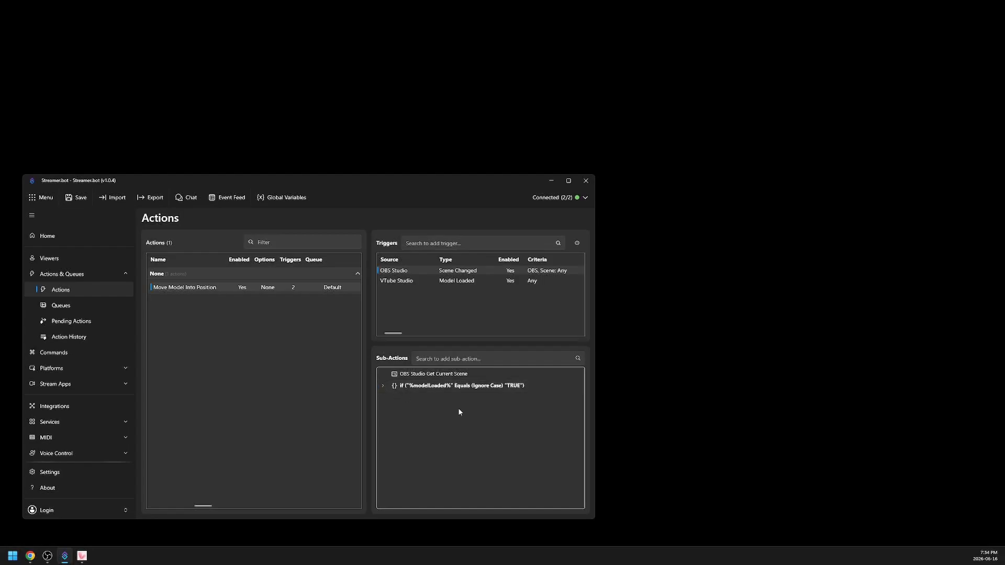
left_click(407, 283)
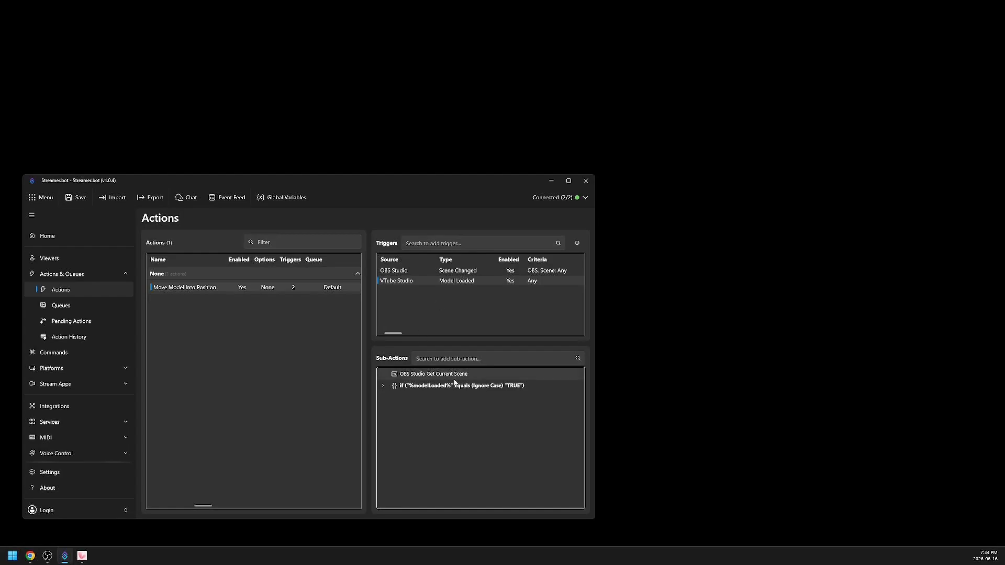
- Consult the online documentation of the OBS Studio Get Current Scene sub-action, leaving its connection as it is
right_click(413, 377)
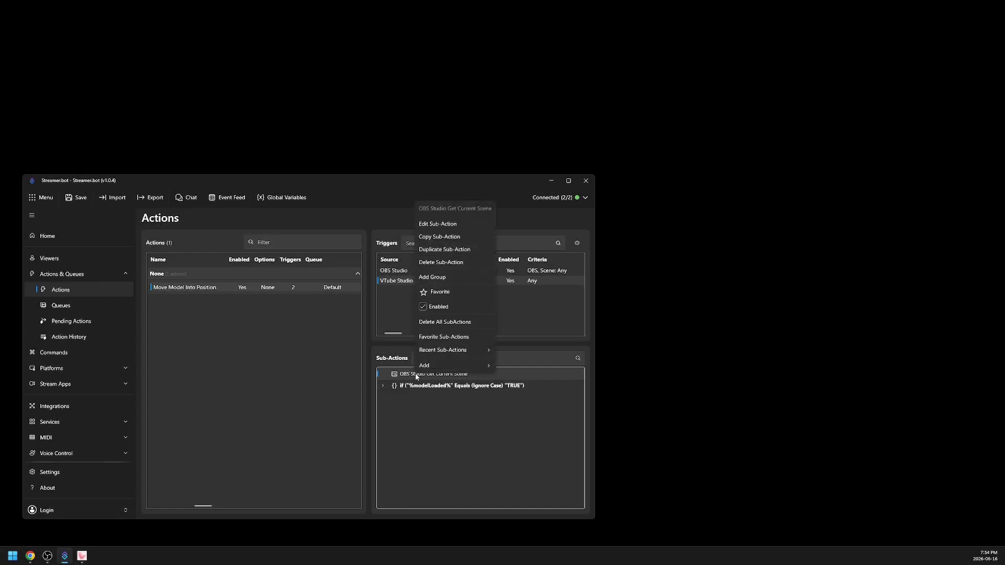
left_click(445, 225)
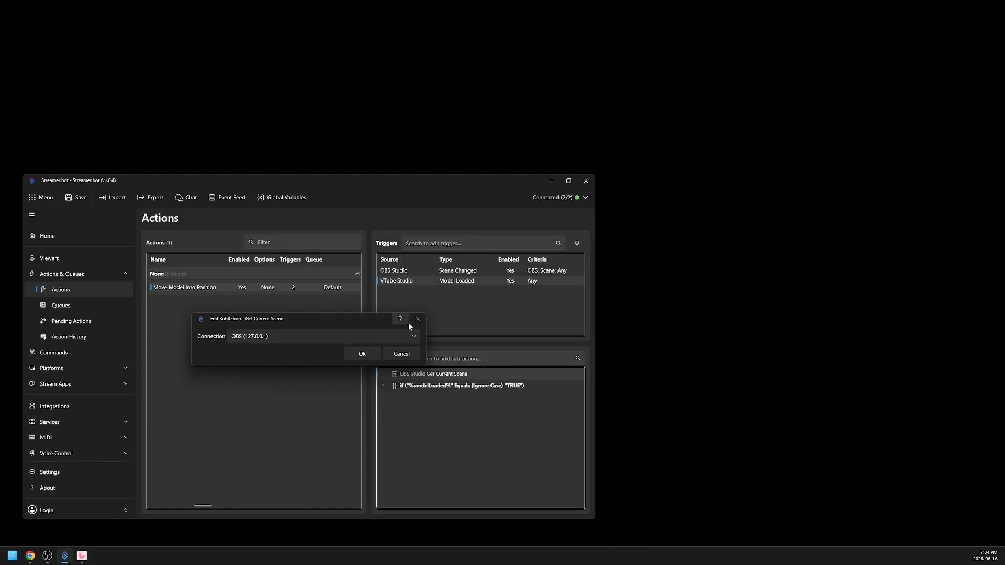
left_click(401, 319)
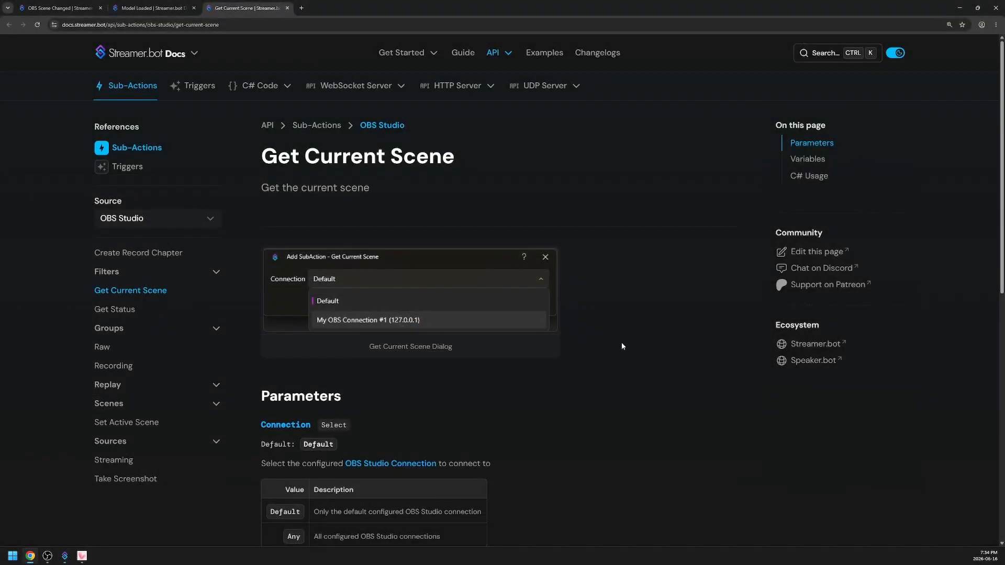
scroll(618, 318, "down", 7)
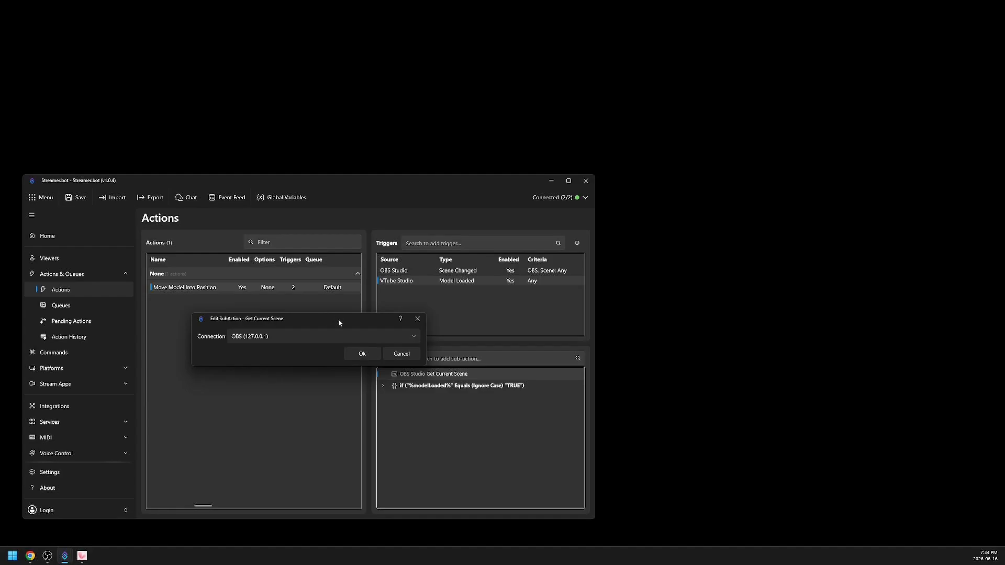
left_click(361, 355)
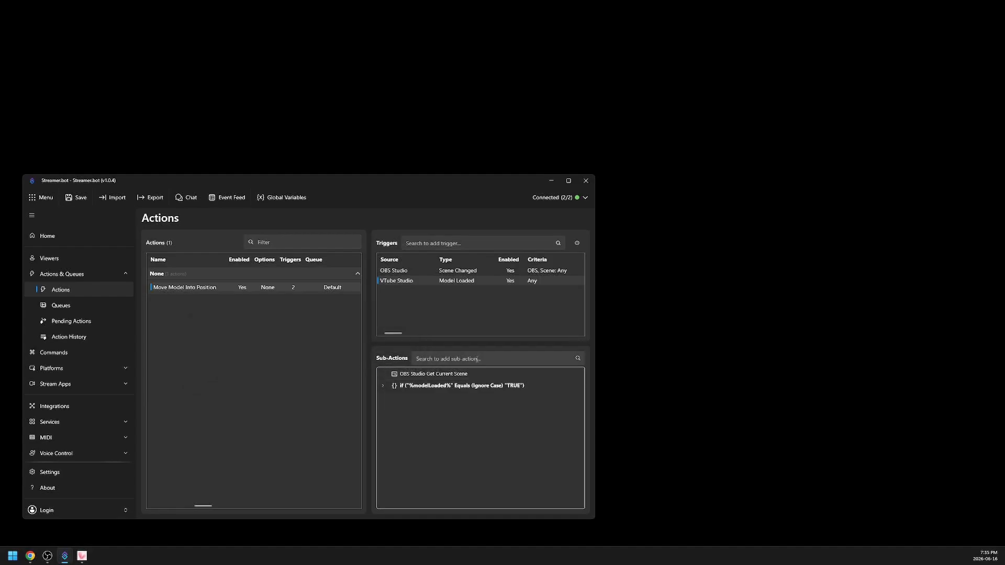
- Add a Switch sub-action with %currentScene% as its input
left_click(477, 358)
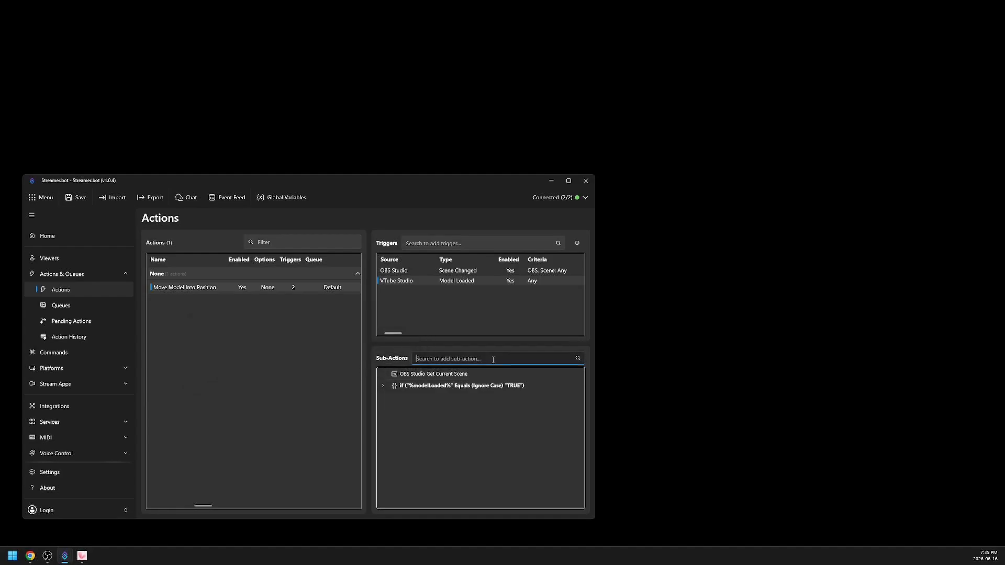
type("switch")
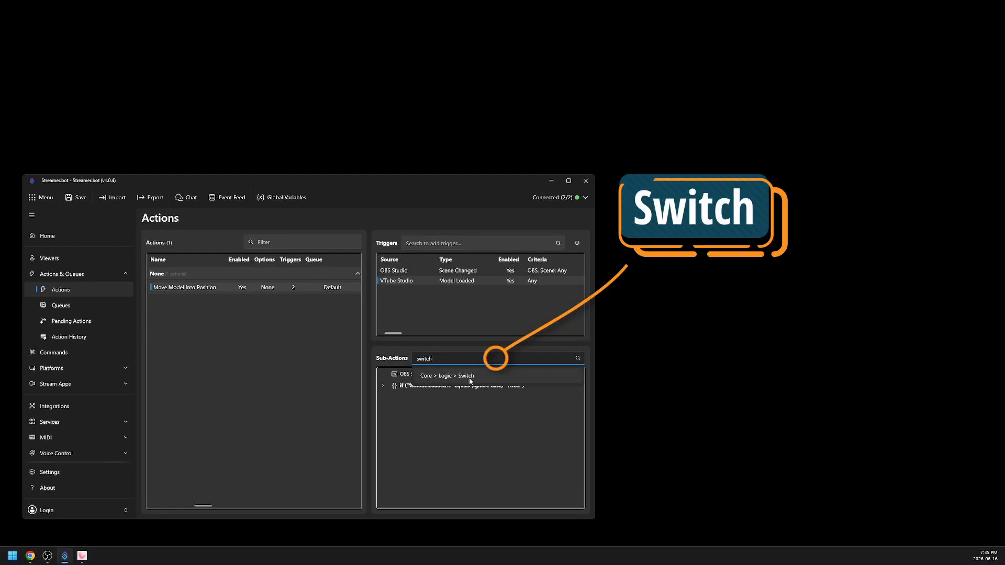
left_click(469, 379)
type("%currentScene%")
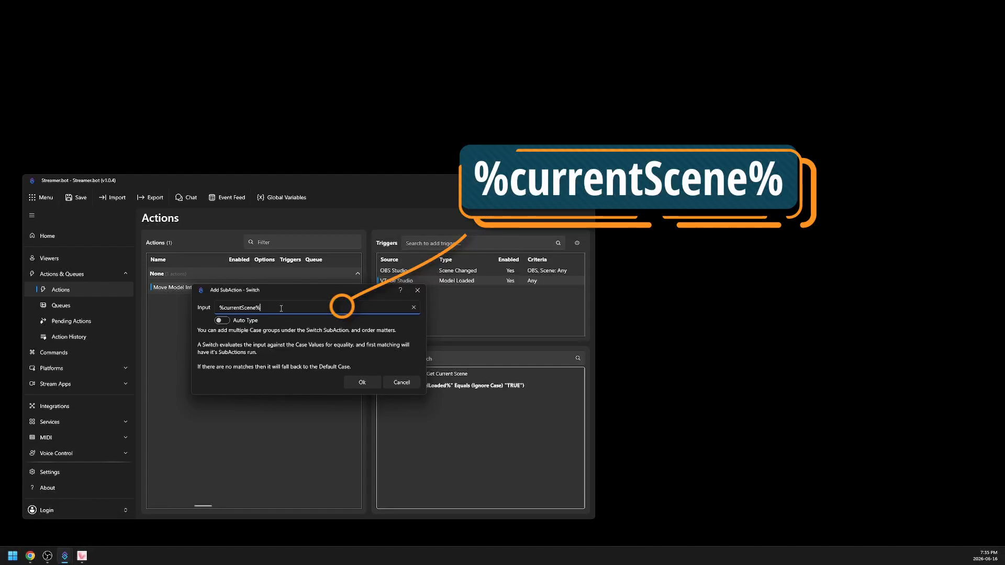
left_click(354, 385)
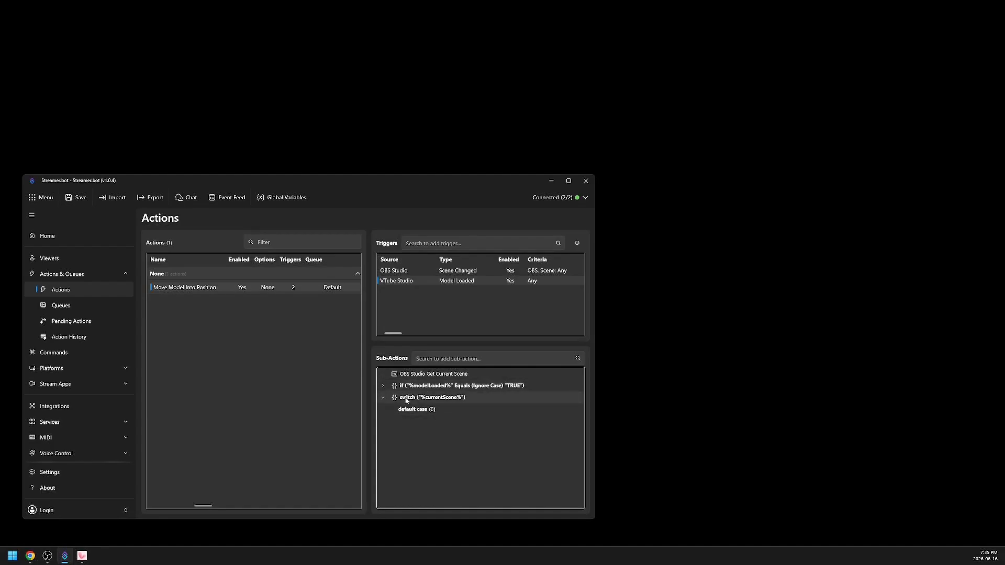
- Start a new case for the %currentScene% switch
left_click_drag(421, 401, 442, 401)
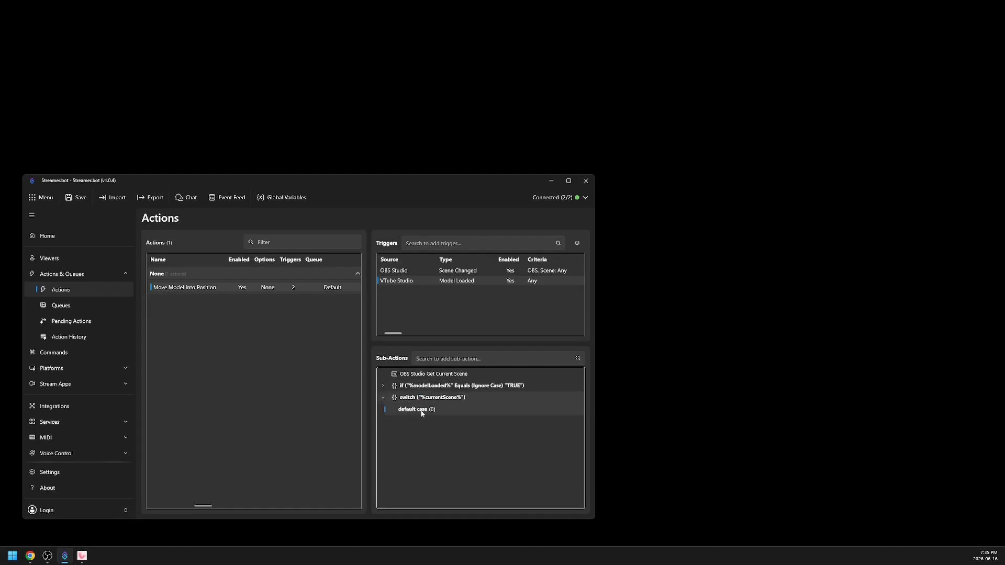
left_click(407, 400)
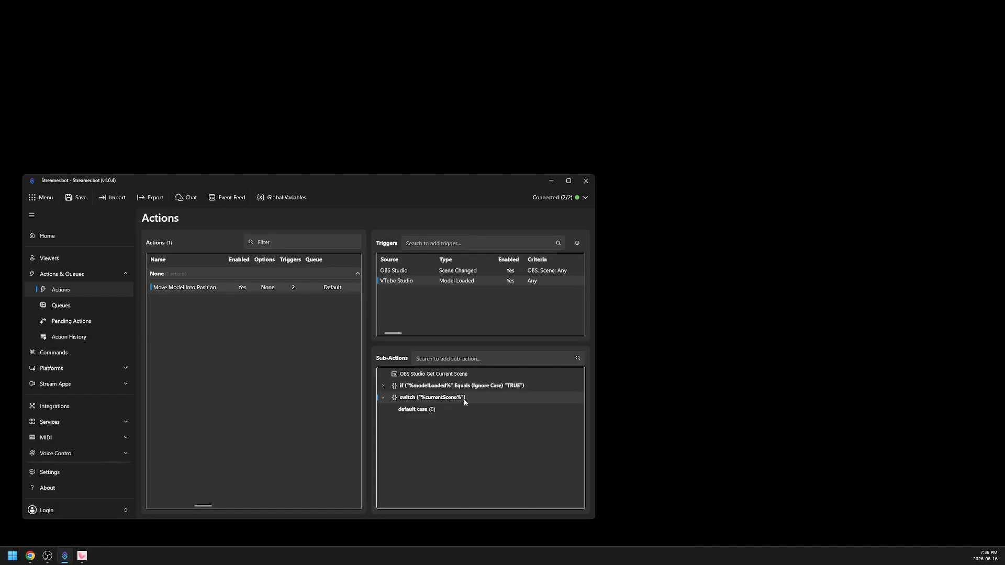
right_click(414, 399)
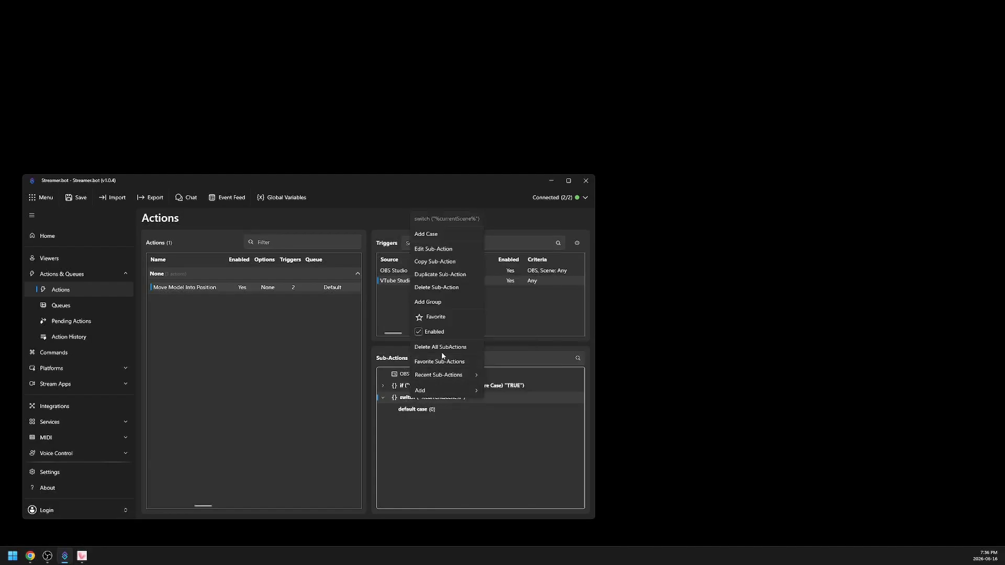
left_click(437, 234)
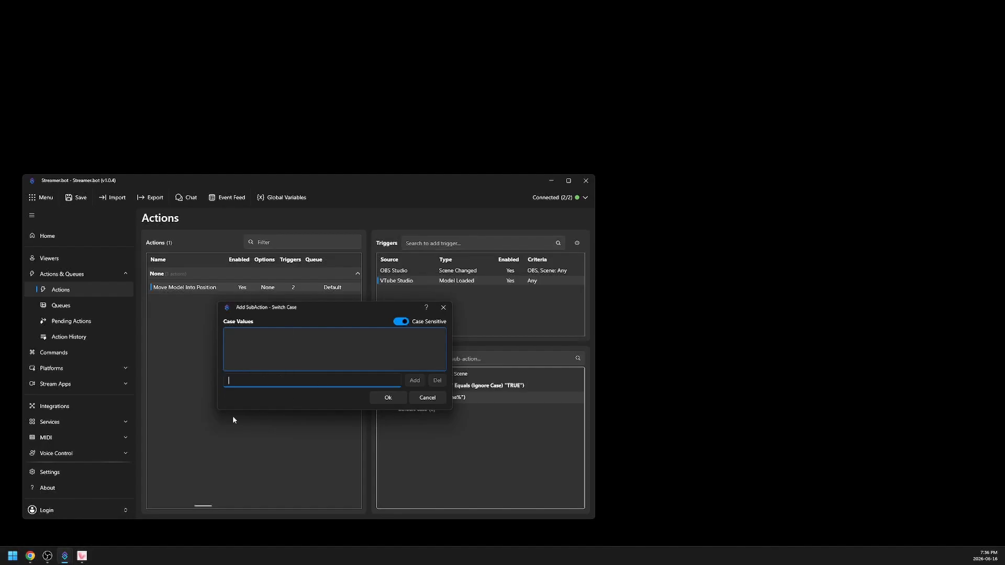
- Switch to OBS and copy the name of the Just Chatting scene without changing it
left_click(48, 556)
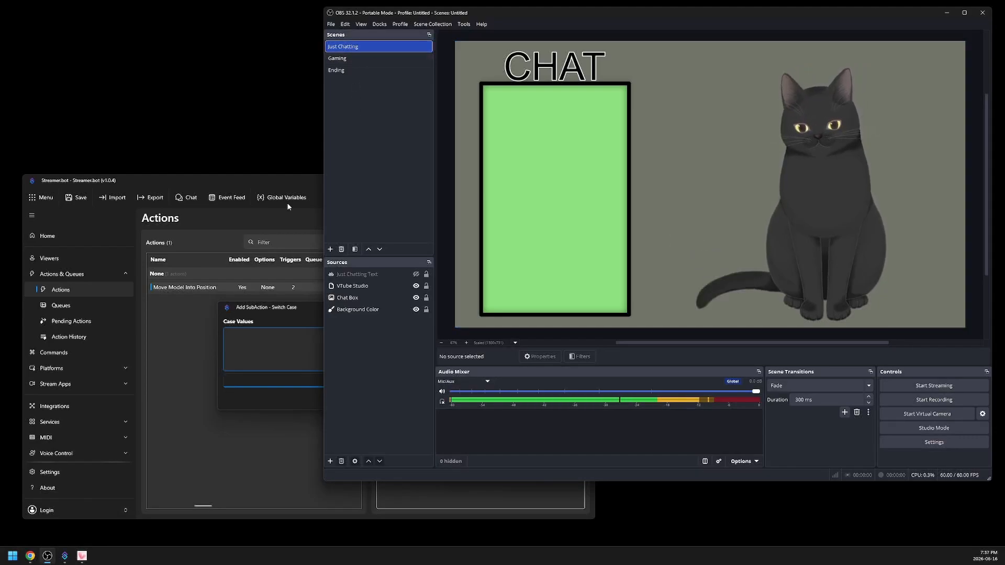
right_click(365, 50)
left_click(403, 111)
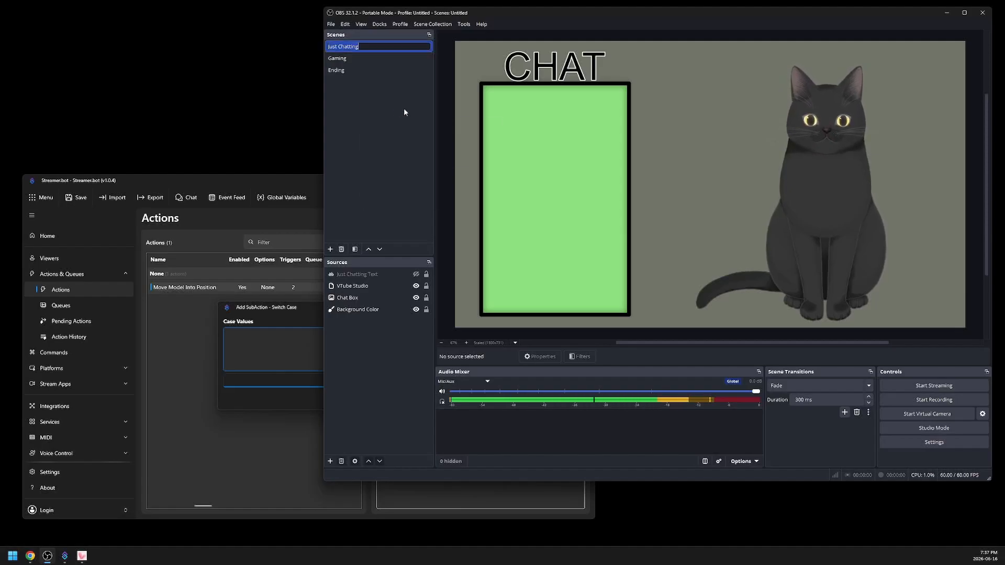
right_click(346, 47)
left_click(377, 91)
- In Streamer.bot, add Just Chatting as the case value, turn off case sensitivity and confirm the case
left_click(270, 381)
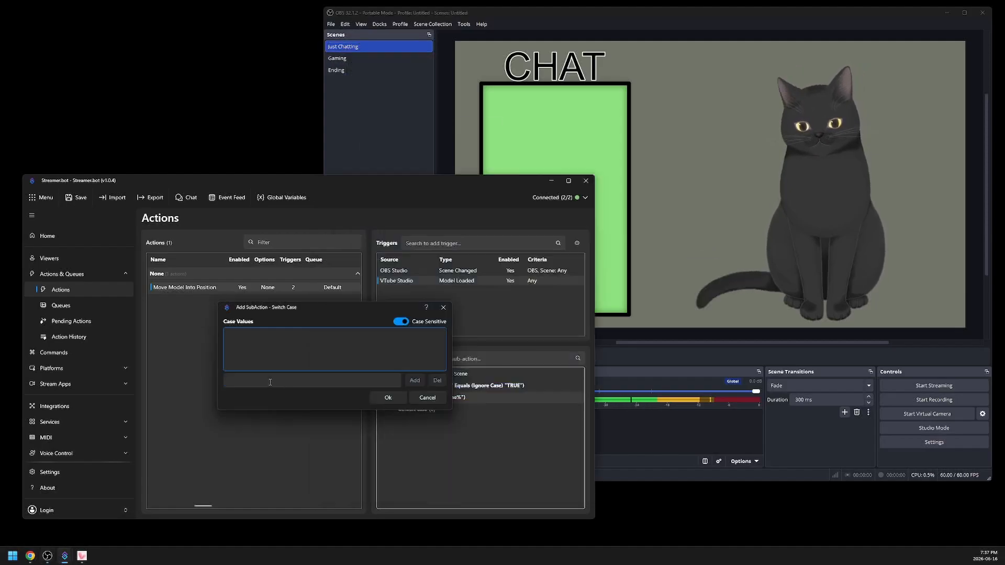
left_click(285, 382)
right_click(255, 377)
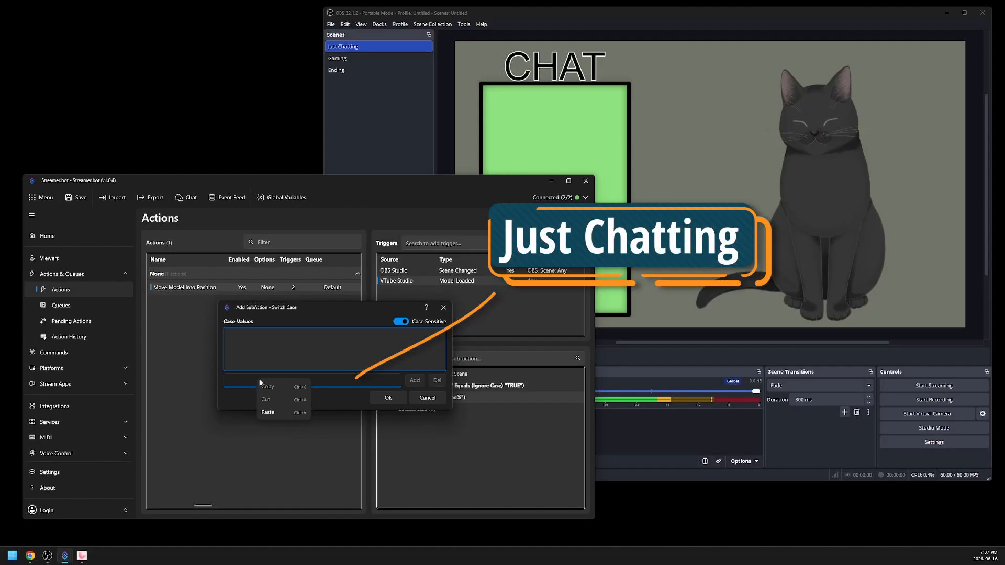
left_click(276, 412)
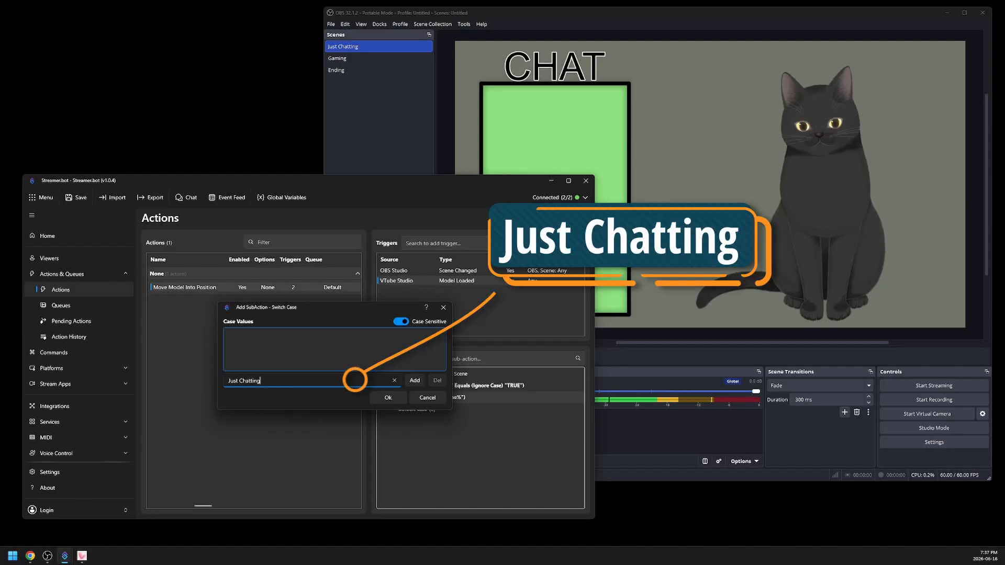
left_click(413, 381)
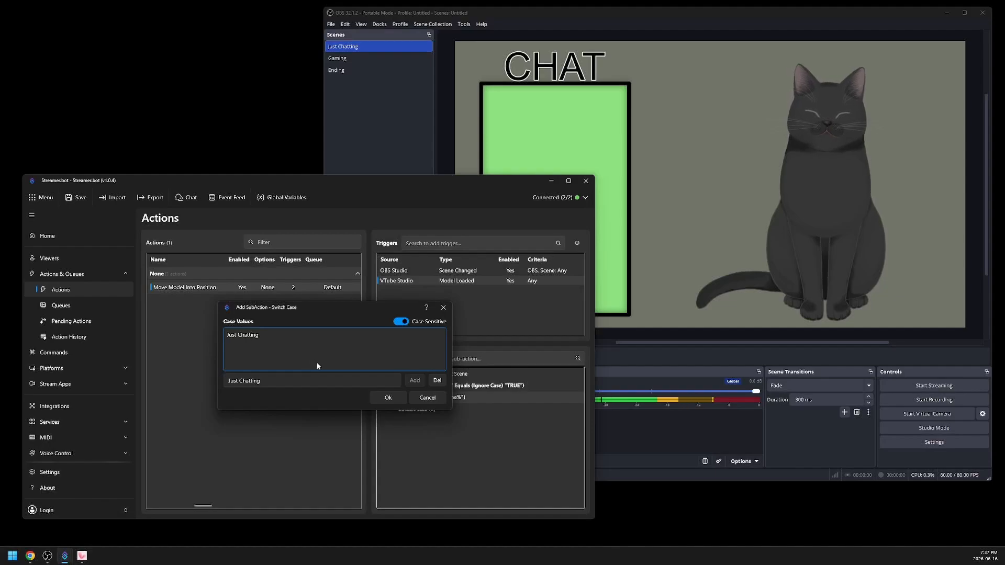
left_click_drag(326, 308, 248, 311)
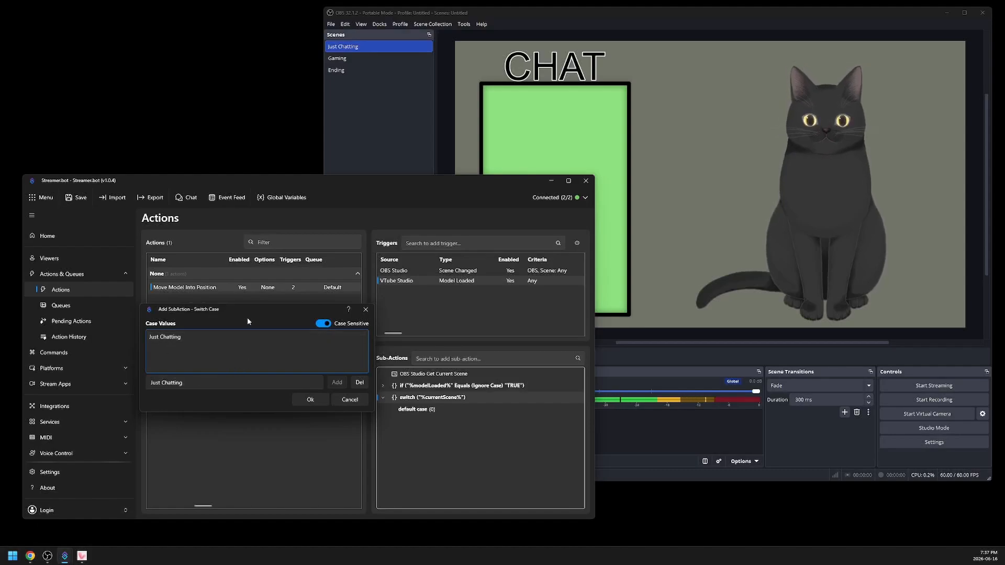
left_click_drag(247, 314, 284, 315)
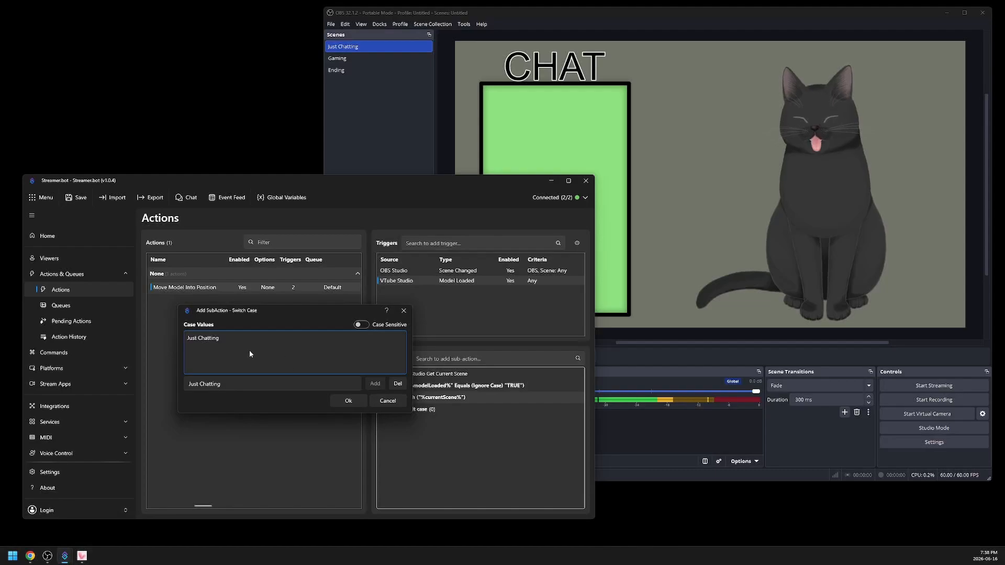
left_click(337, 401)
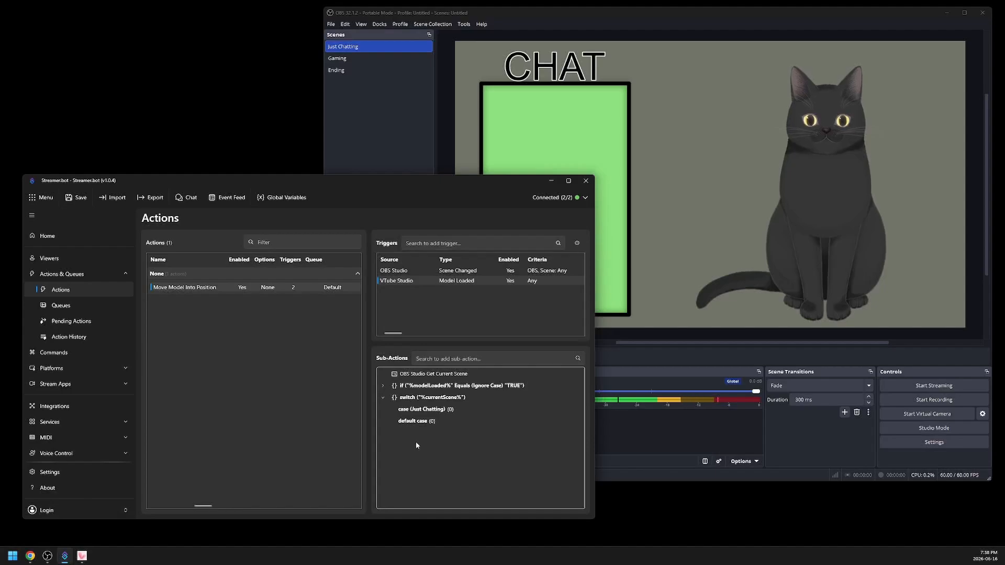
- Add another case to the %currentScene% switch with the value gaming and case sensitivity turned off
right_click(411, 401)
left_click(430, 234)
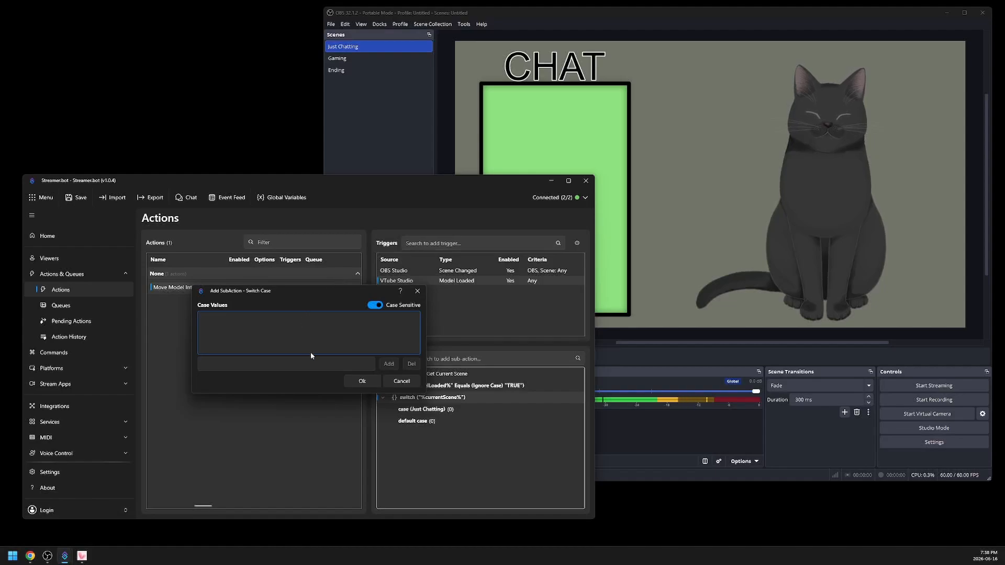
left_click(324, 363)
type("gaming")
left_click(389, 364)
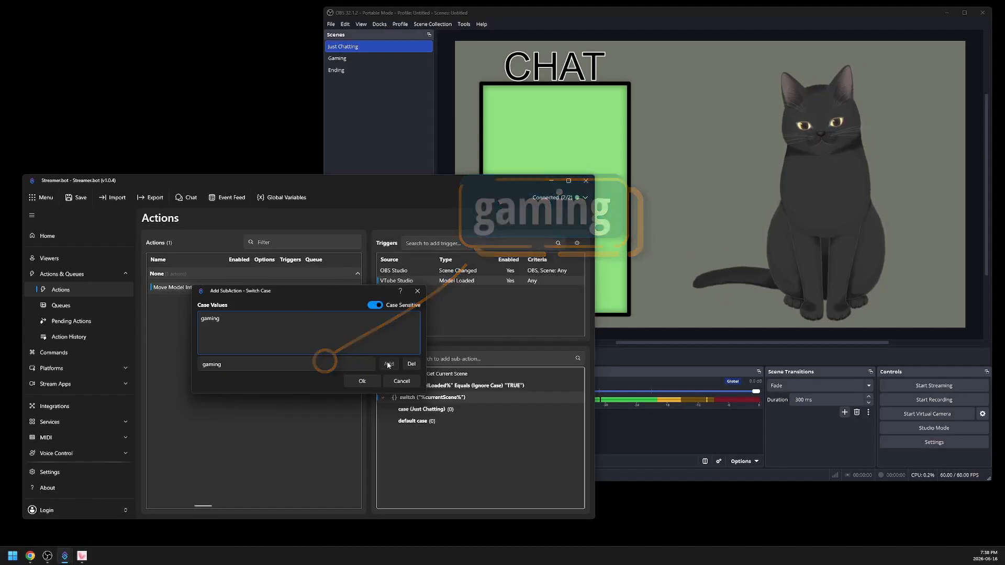
left_click(374, 305)
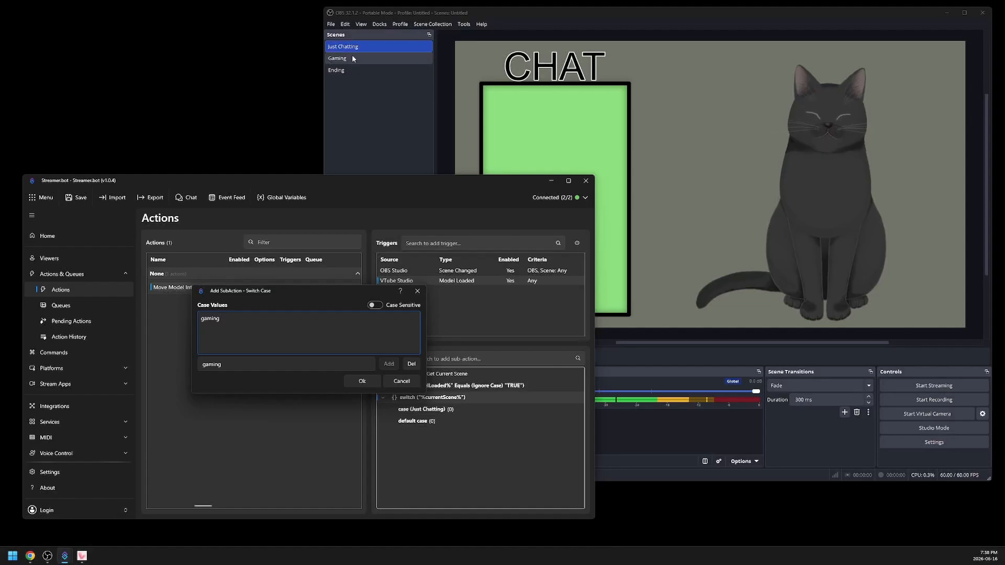
left_click(361, 381)
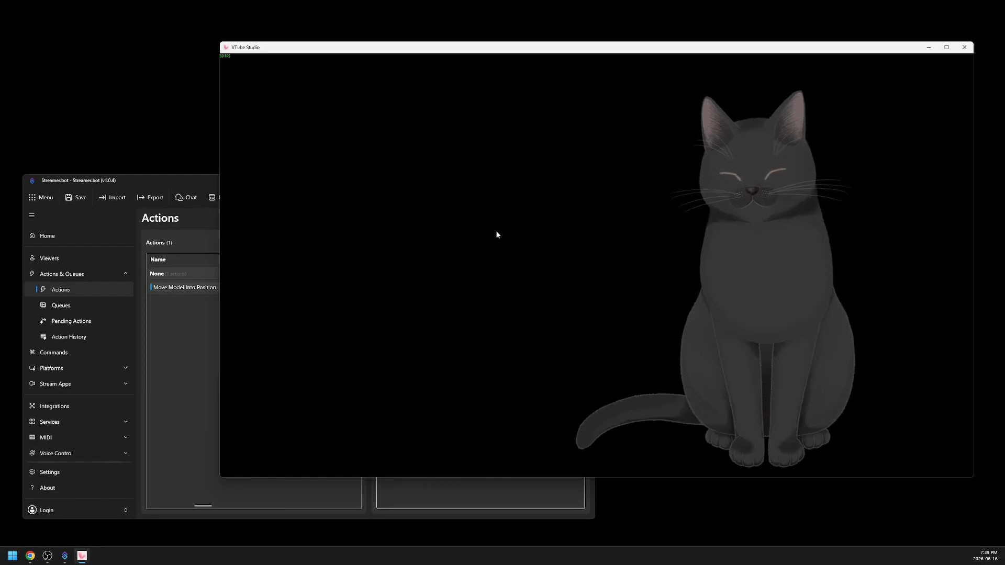
- In VTube Studio, create a hotkey named JustChattingPosition with the Move Model action
double_click(433, 227)
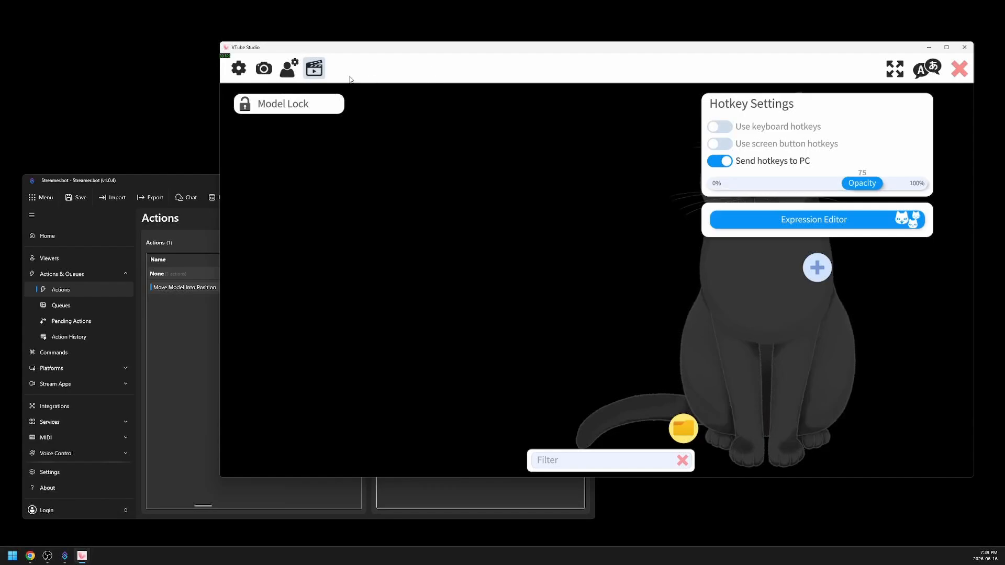
left_click(816, 267)
scroll(855, 307, "down", 3)
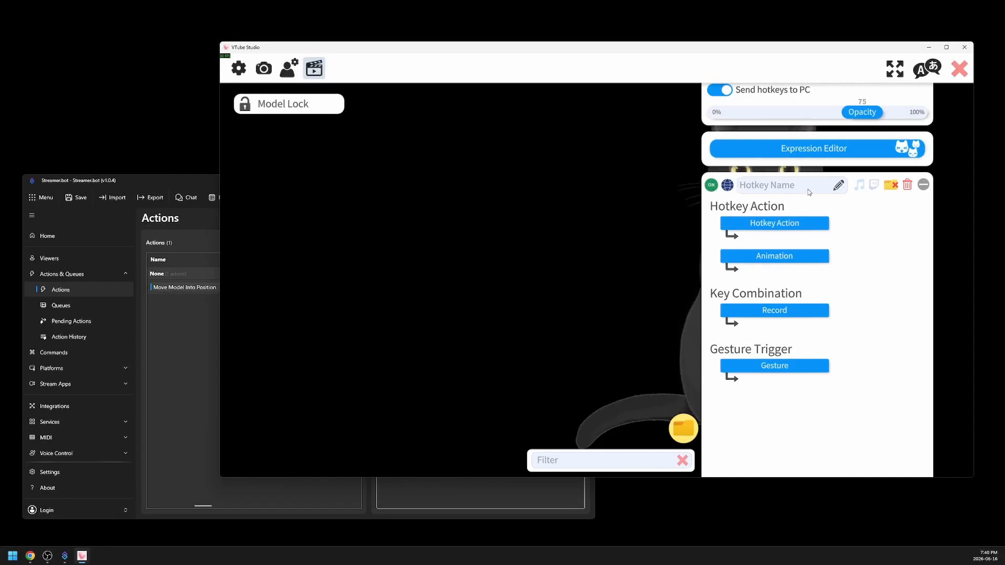
type("JustChattingPosition")
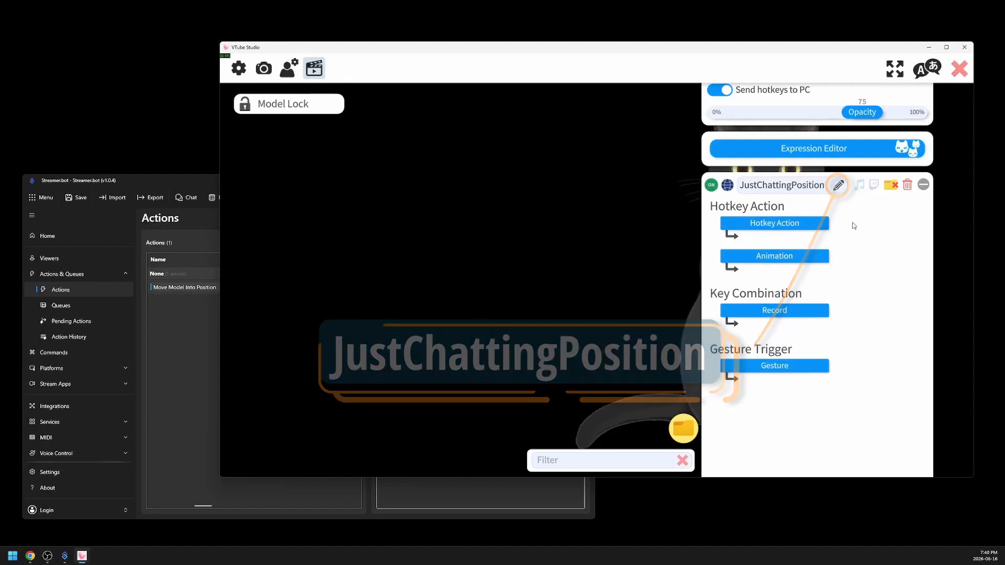
left_click(777, 226)
left_click(460, 294)
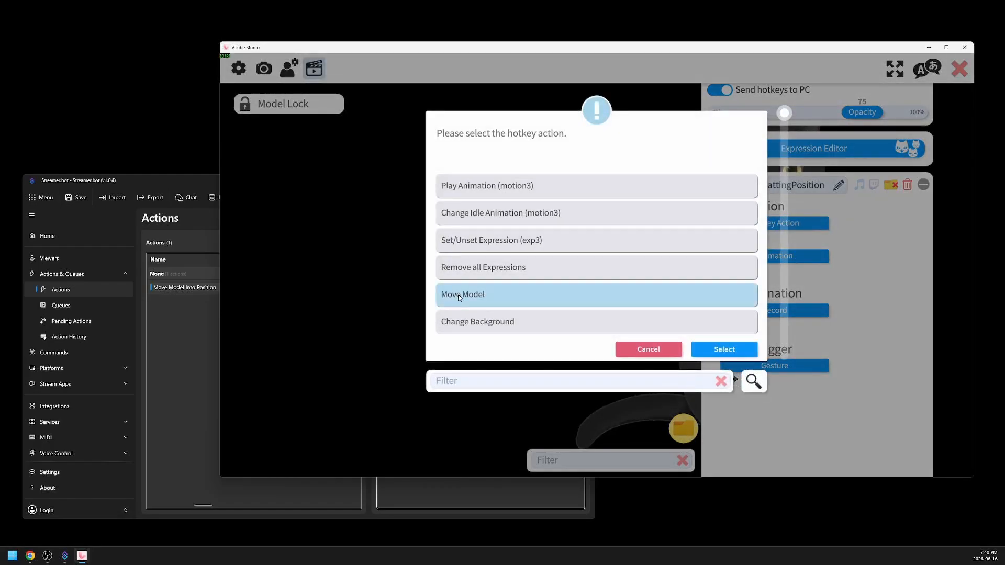
left_click(706, 350)
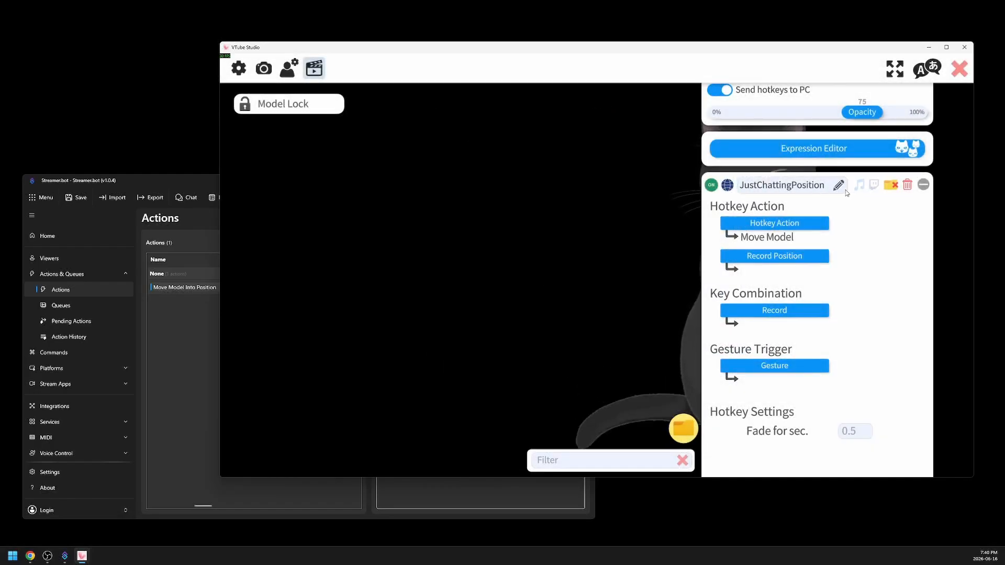
- Check the model's placement against the OBS Just Chatting scene and record it as the JustChattingPosition hotkey's position
left_click(960, 70)
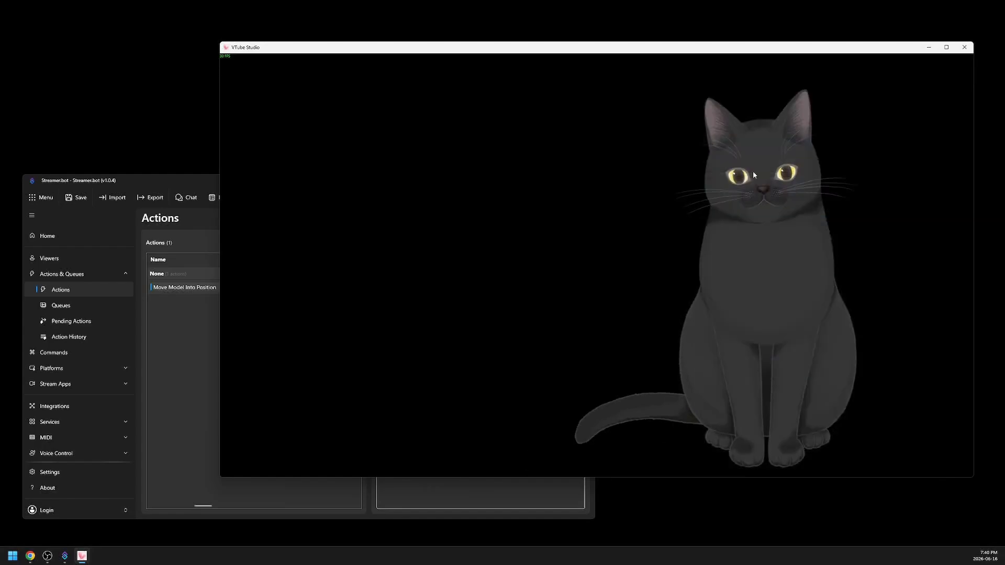
left_click(47, 556)
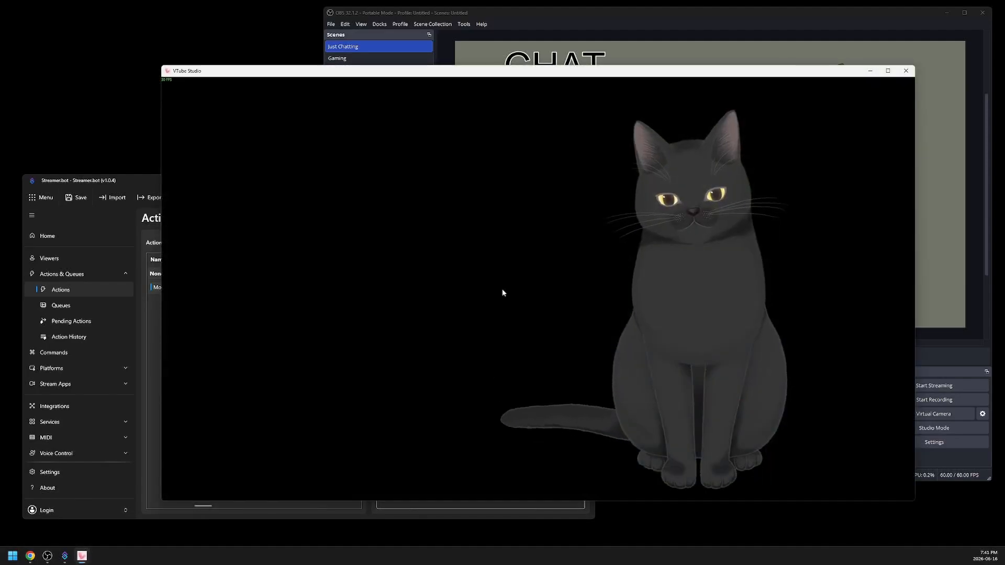
double_click(501, 288)
left_click(179, 263)
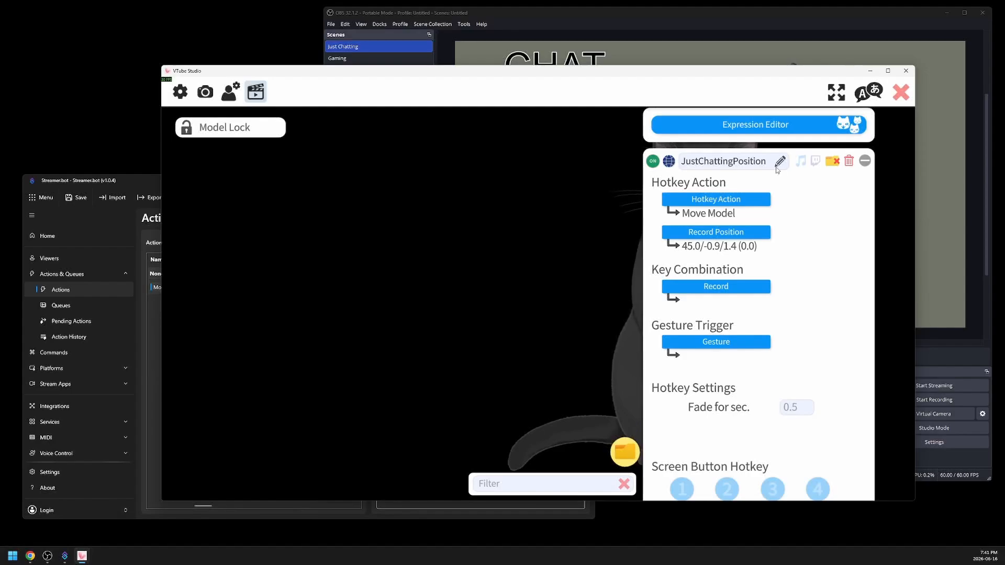
left_click(743, 233)
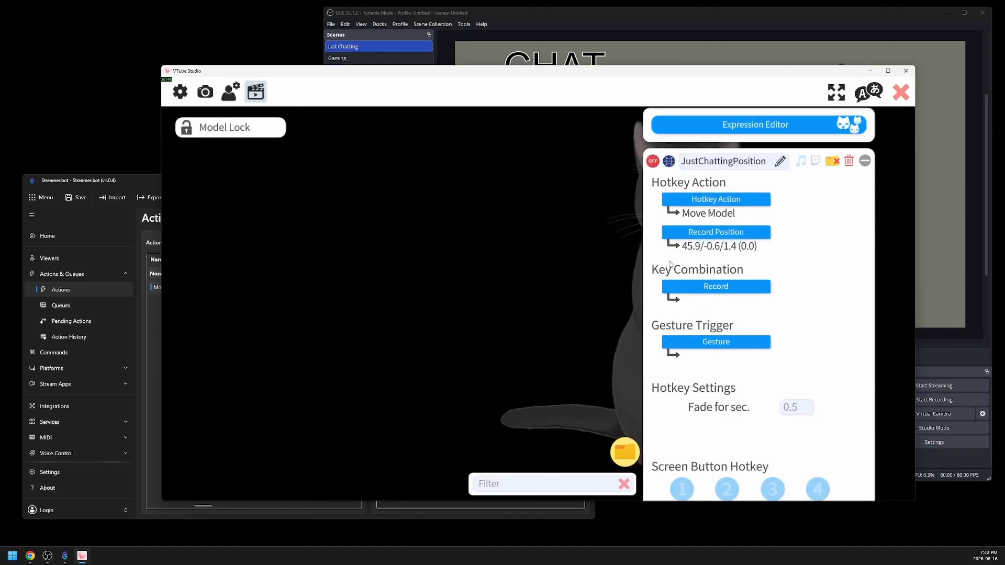
- Assign MiddleMouseButton as the JustChattingPosition key combination, move the model aside and trigger the hotkey to test it
left_click(743, 286)
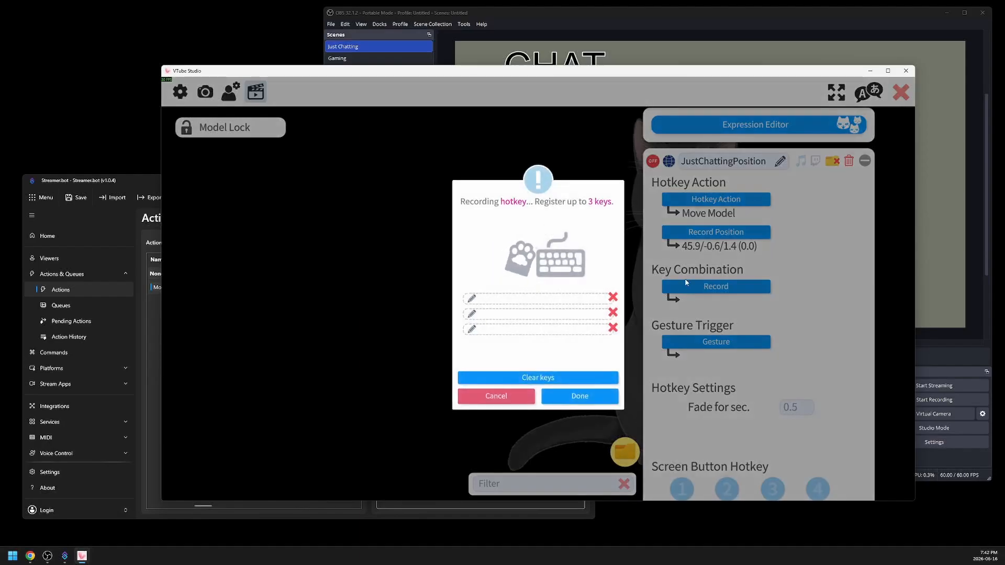
middle_click(532, 304)
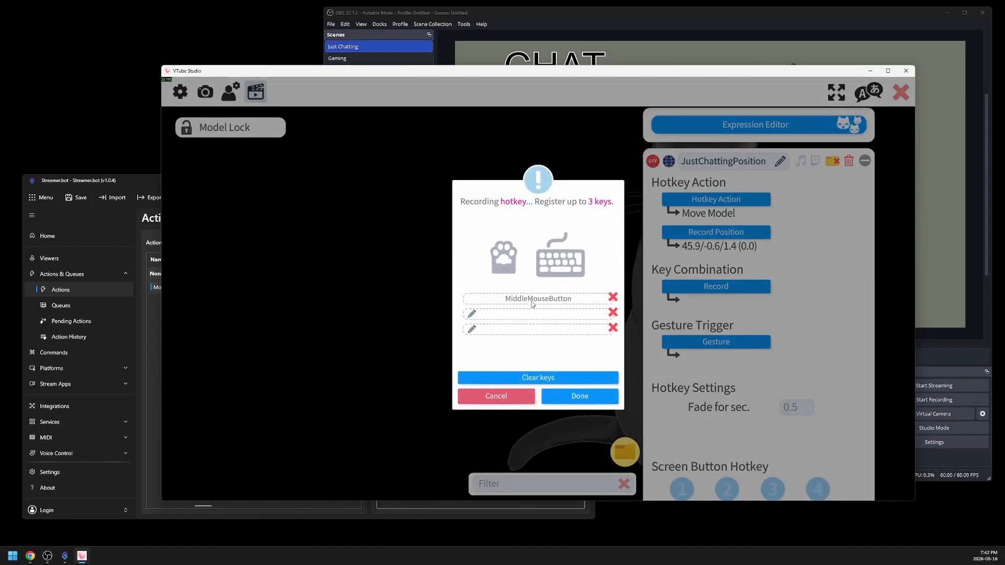
left_click(552, 396)
left_click_drag(558, 260, 180, 256)
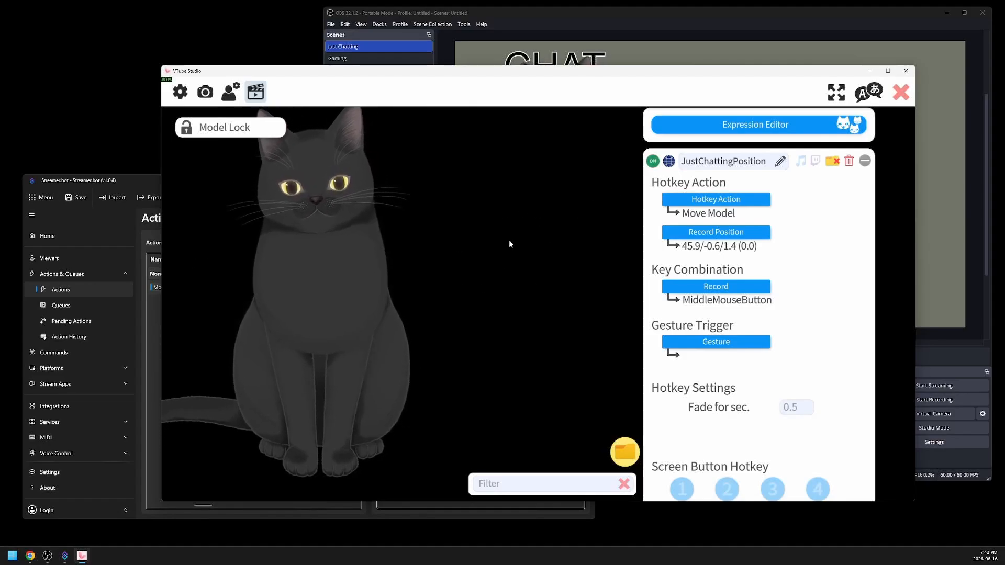
middle_click(497, 246)
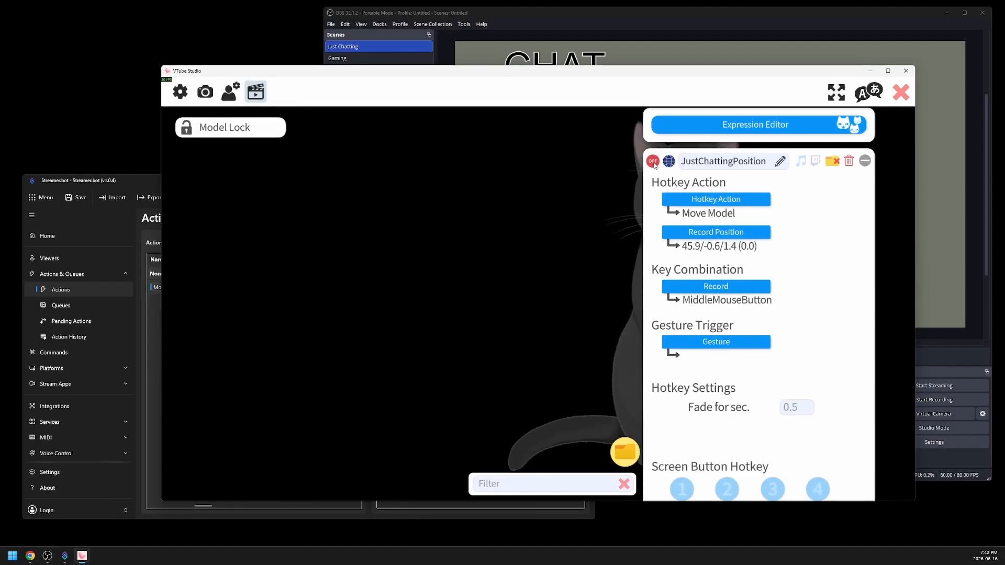
- Clear the key combination of the JustChattingPosition hotkey
left_click(716, 287)
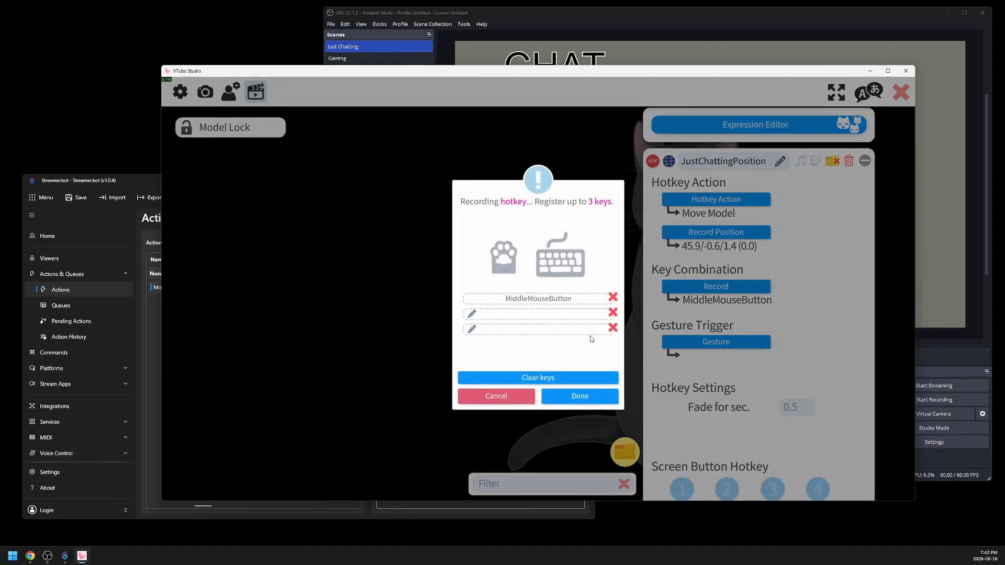
left_click(509, 376)
left_click(554, 395)
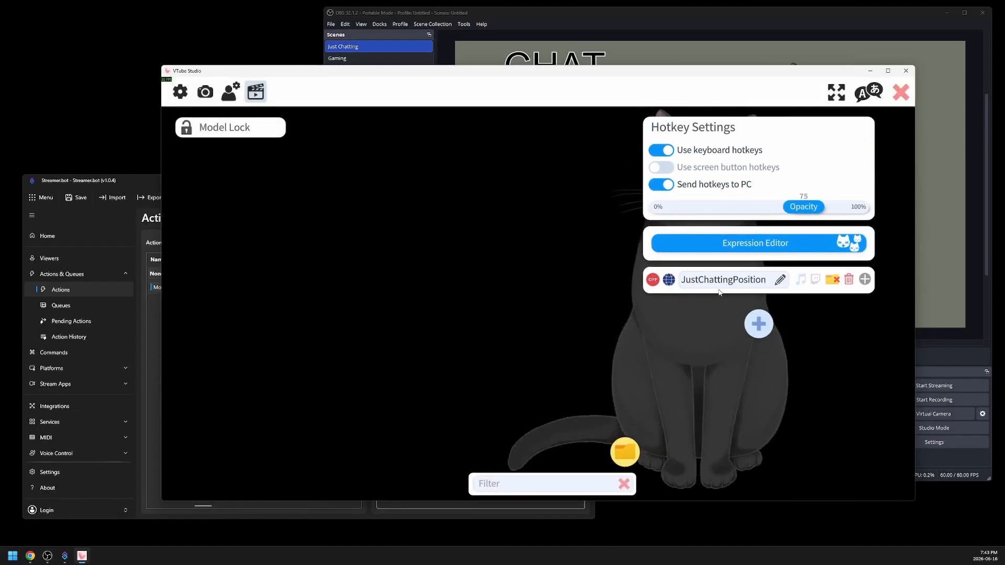
- Return to Streamer.bot and start a Trigger Hotkey by Name sub-action in the Just Chatting case, named JustChattingPosition
left_click(947, 12)
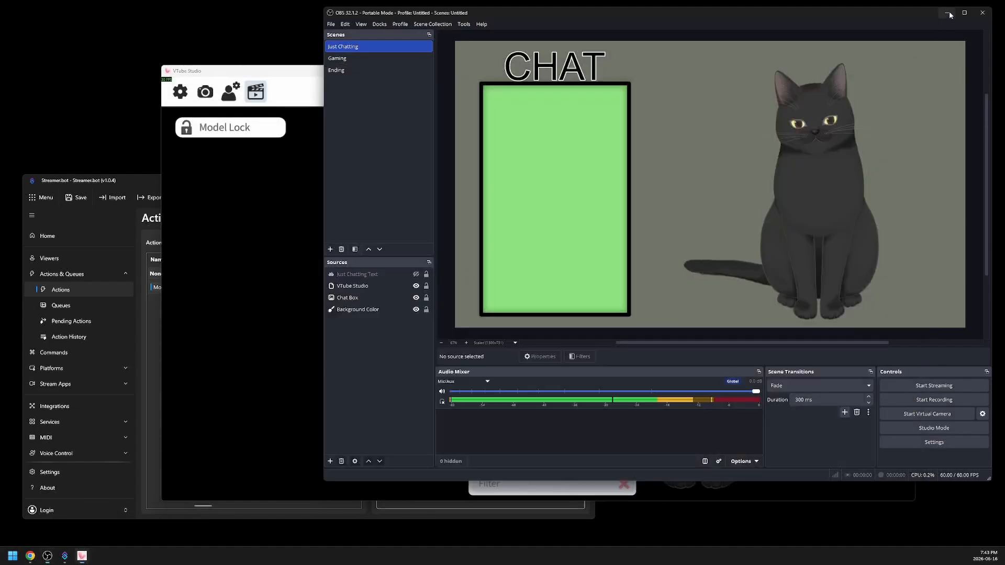
left_click(869, 70)
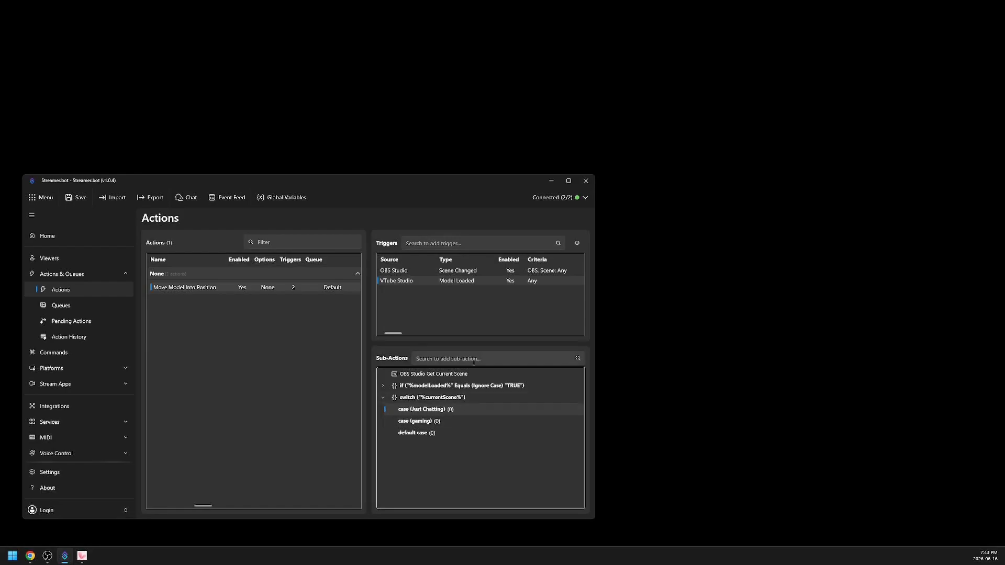
left_click(501, 359)
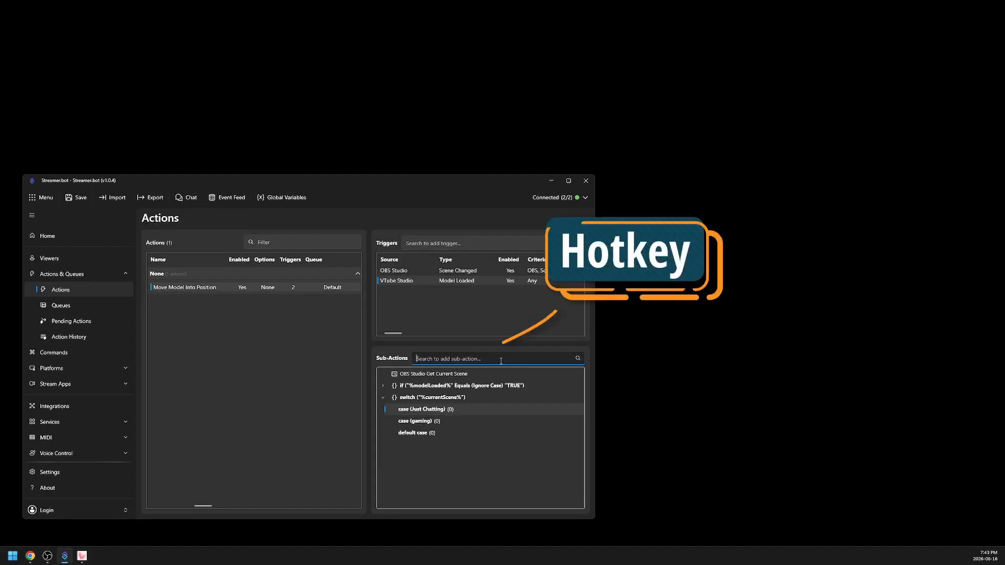
type("hotkey")
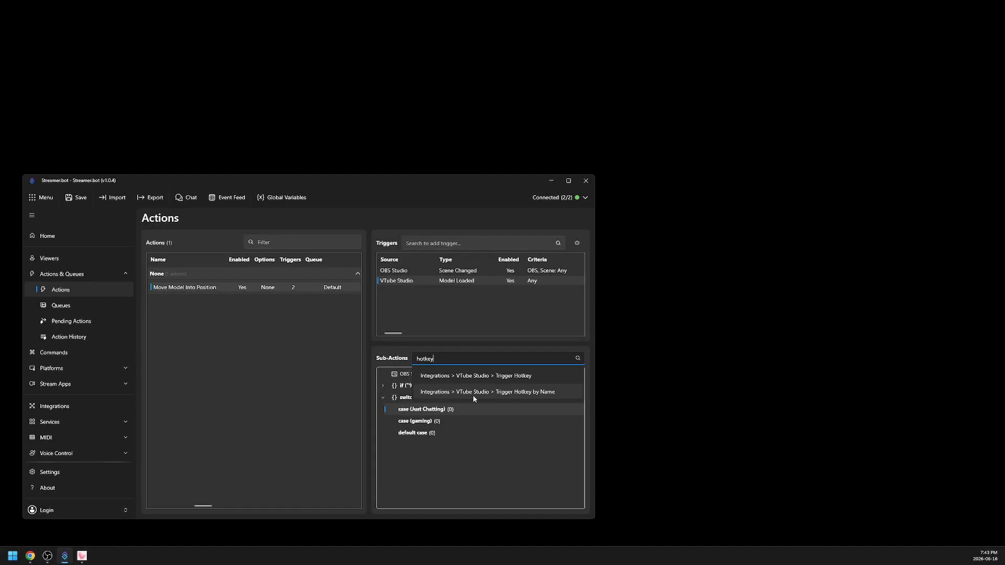
left_click(531, 393)
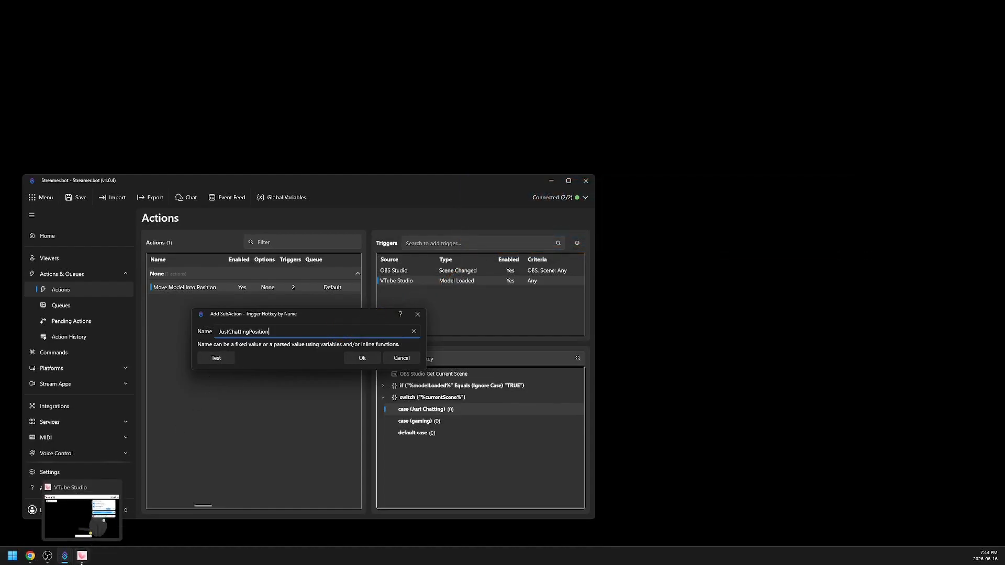
- Switch to VTube Studio, close its settings, shrink the model and move it toward the scene's lower left to prepare a hotkey test
left_click(82, 556)
left_click_drag(777, 78, 825, 64)
left_click(950, 80)
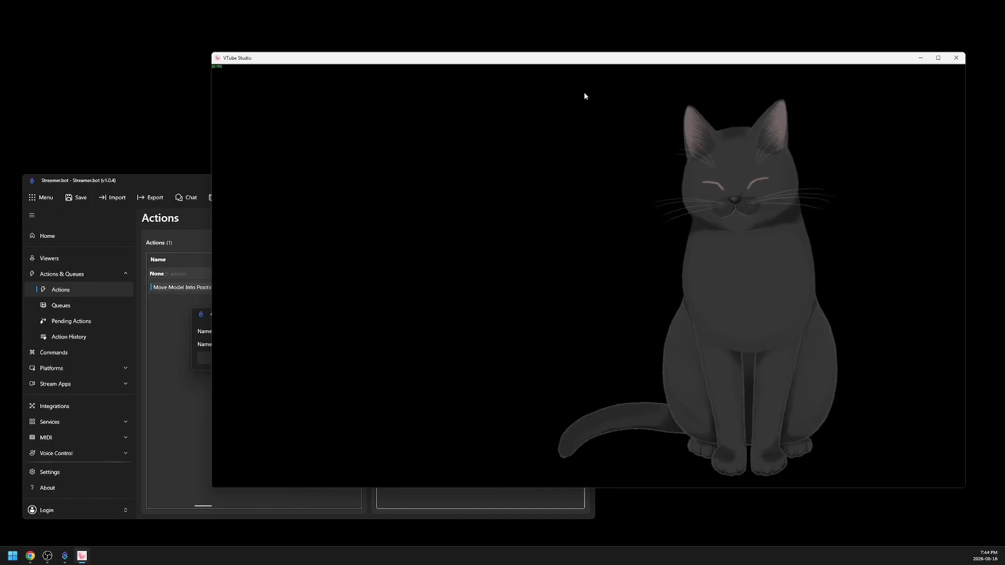
scroll(502, 378, "down", 5)
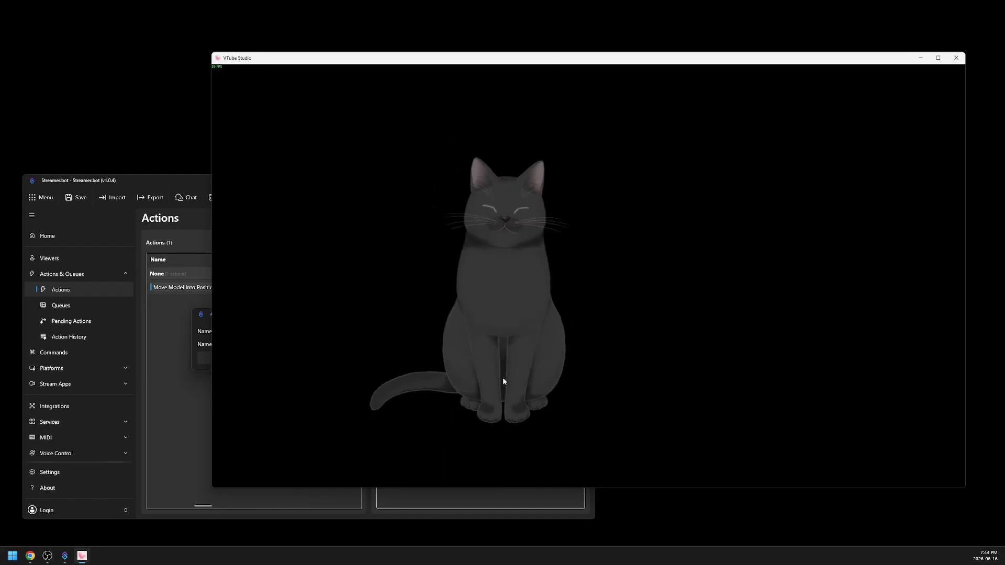
left_click_drag(547, 382, 432, 419)
left_click_drag(432, 419, 418, 425)
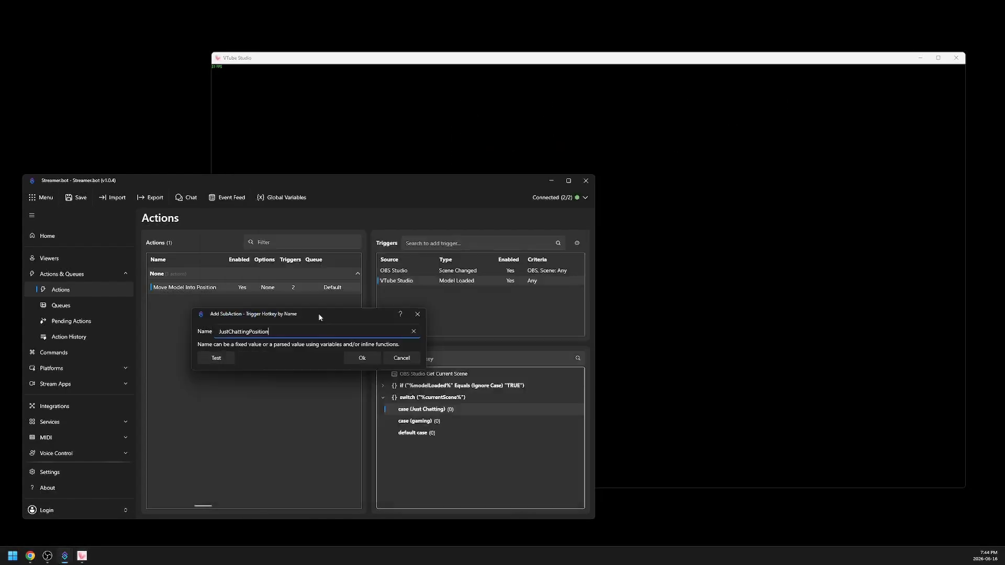
- Test the JustChattingPosition hotkey trigger and add the sub-action to the Just Chatting case
left_click(226, 358)
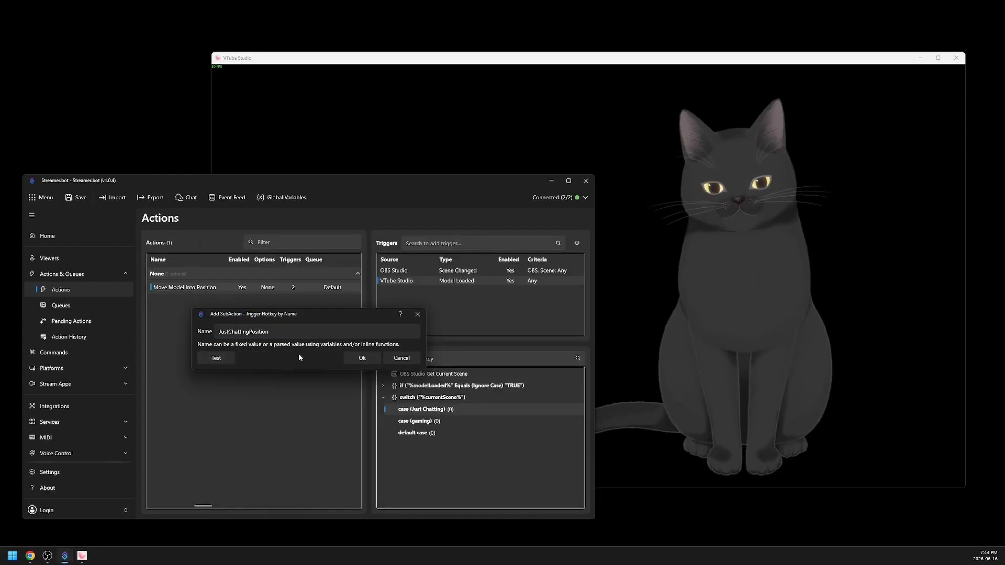
left_click(363, 359)
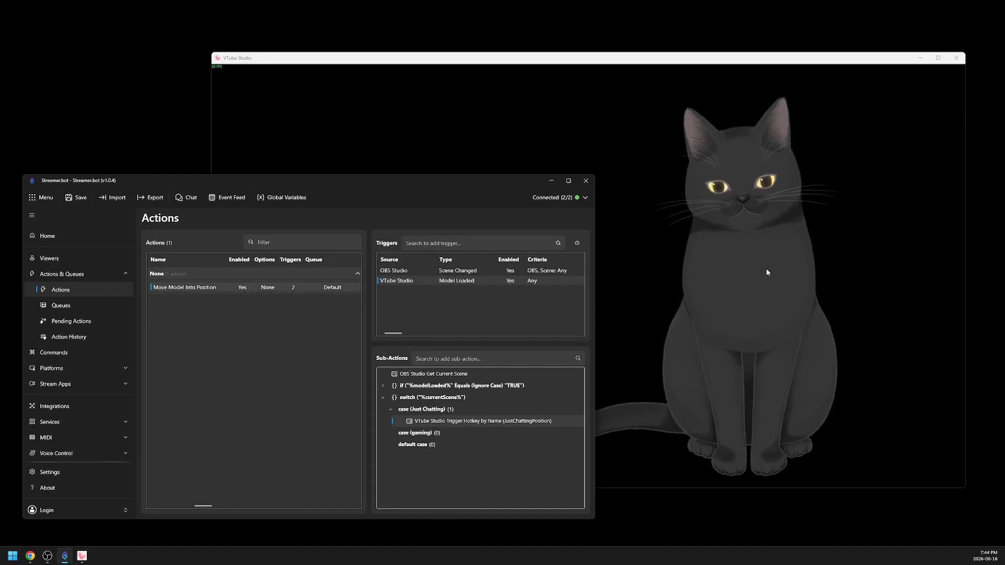
- Switch to OBS, alternate between the Just Chatting and Gaming scenes to test the trigger, and shrink the model into the Gaming scene's lower right corner
left_click(47, 556)
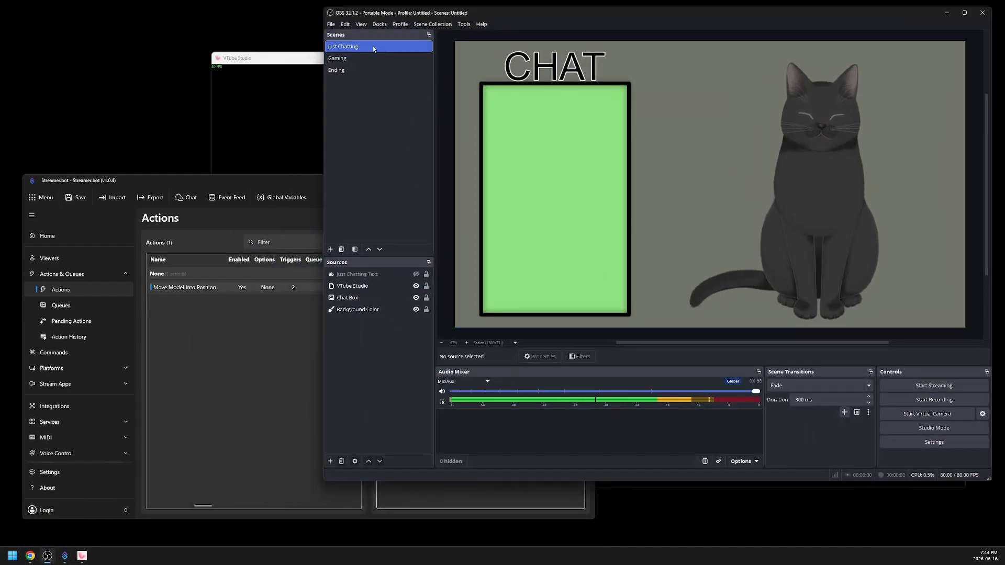
left_click(380, 59)
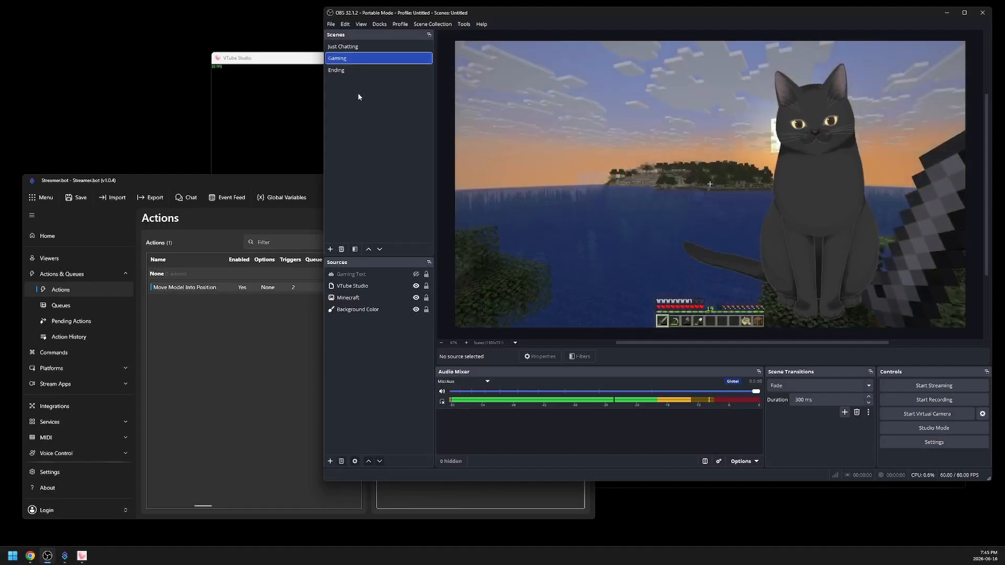
left_click_drag(301, 59, 0, 93)
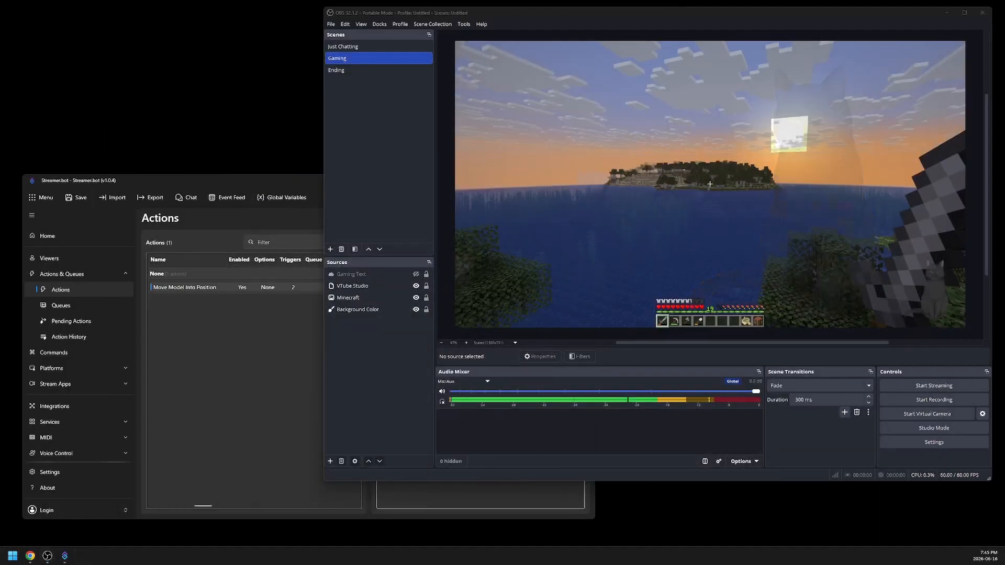
left_click(359, 58)
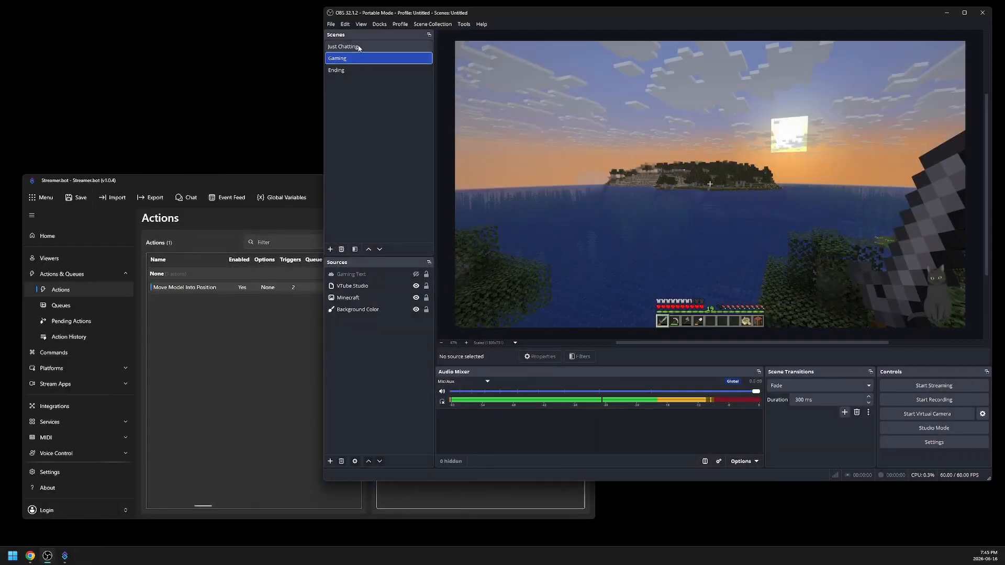
left_click(365, 46)
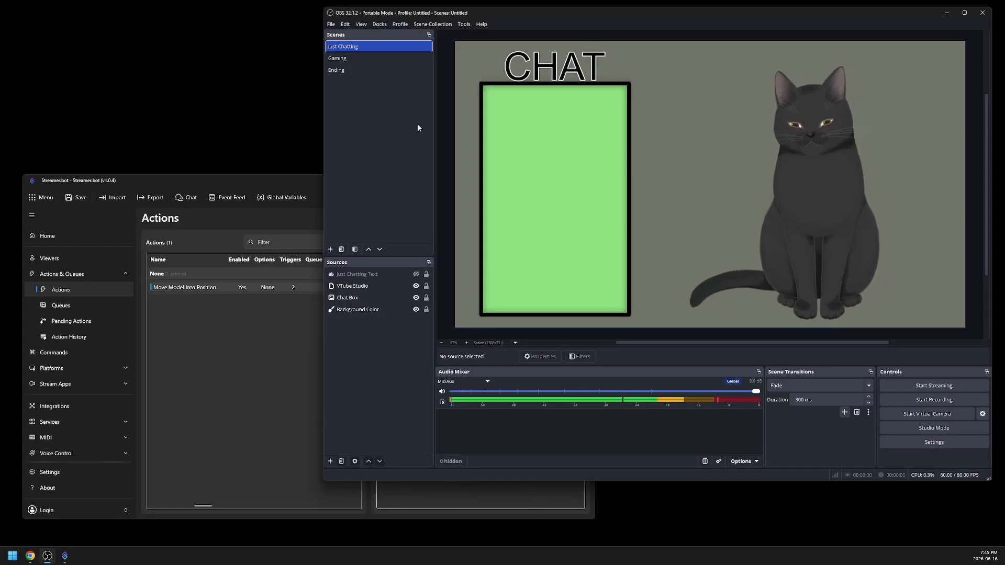
left_click(356, 58)
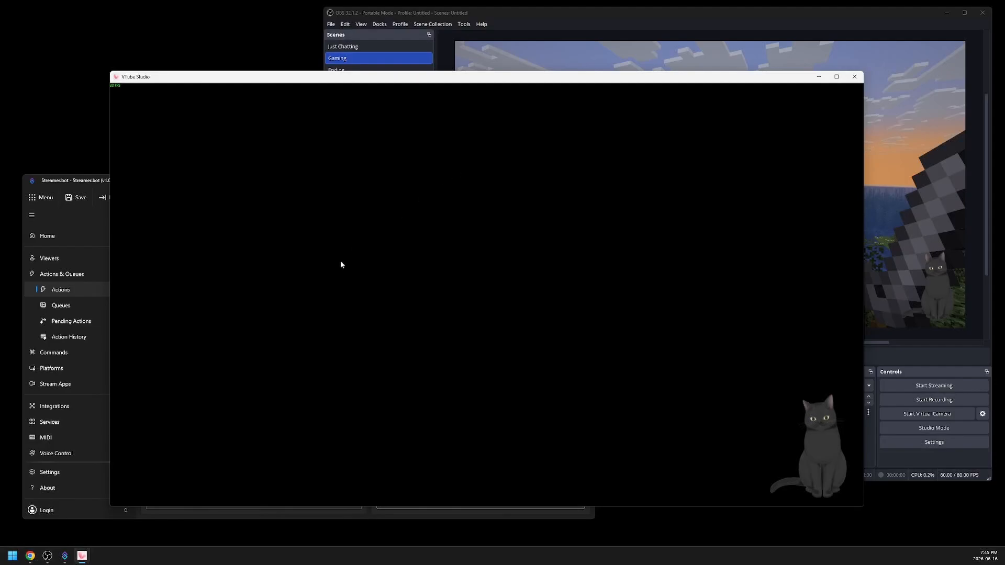
- Open the hotkey settings in VTube Studio and add a new hotkey named GamingPosition
double_click(456, 249)
left_click(138, 270)
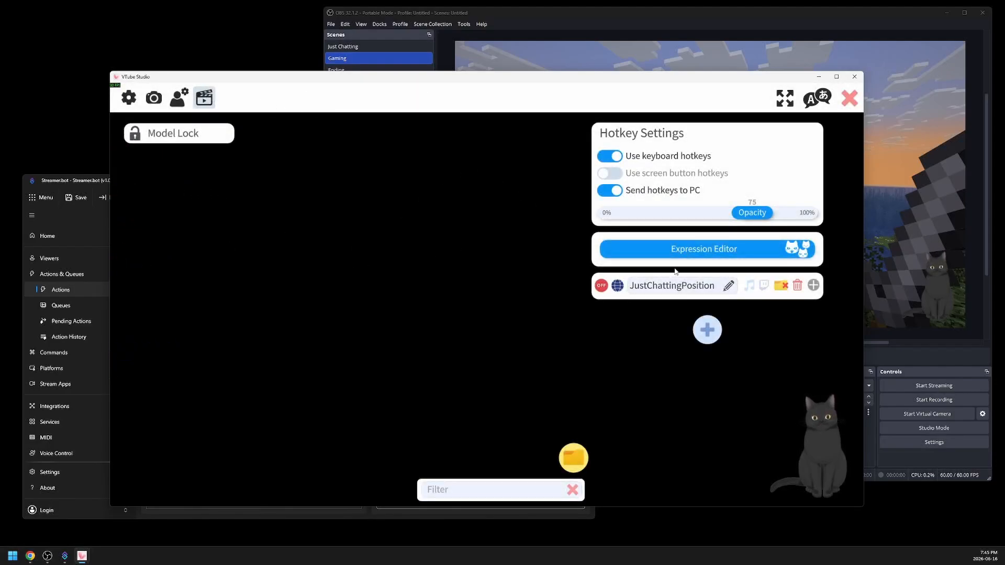
left_click(707, 330)
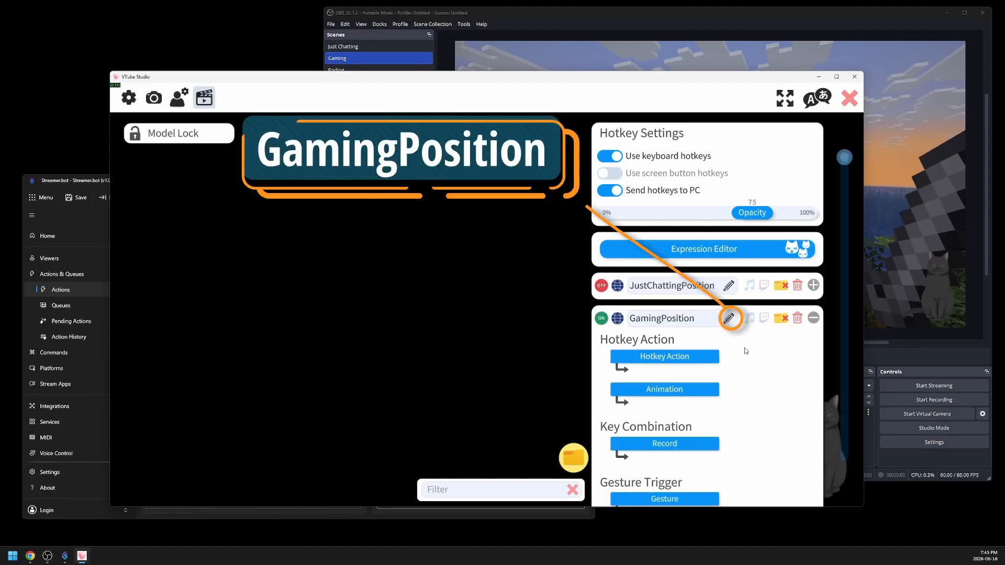
- Set the GamingPosition hotkey's action to Move Model, record the current model position, switch the hotkey off and close the settings
scroll(662, 291, "down", 1)
left_click(664, 286)
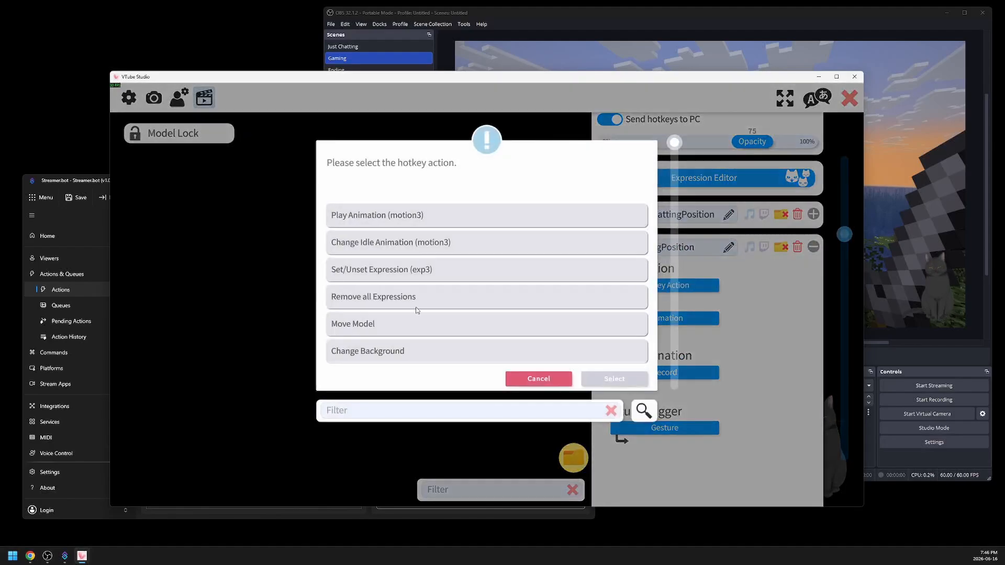
left_click(386, 324)
left_click(615, 378)
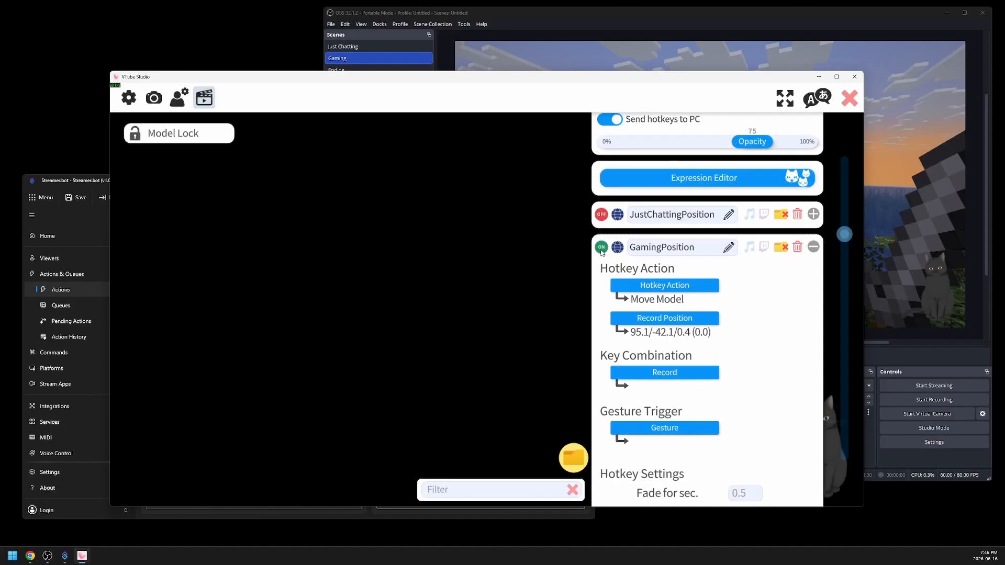
left_click(813, 246)
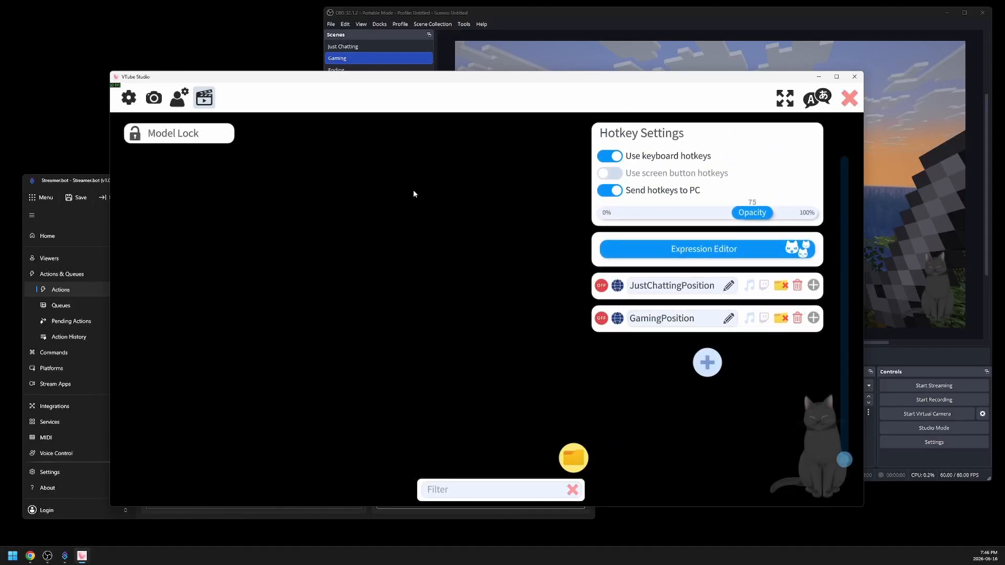
left_click(848, 103)
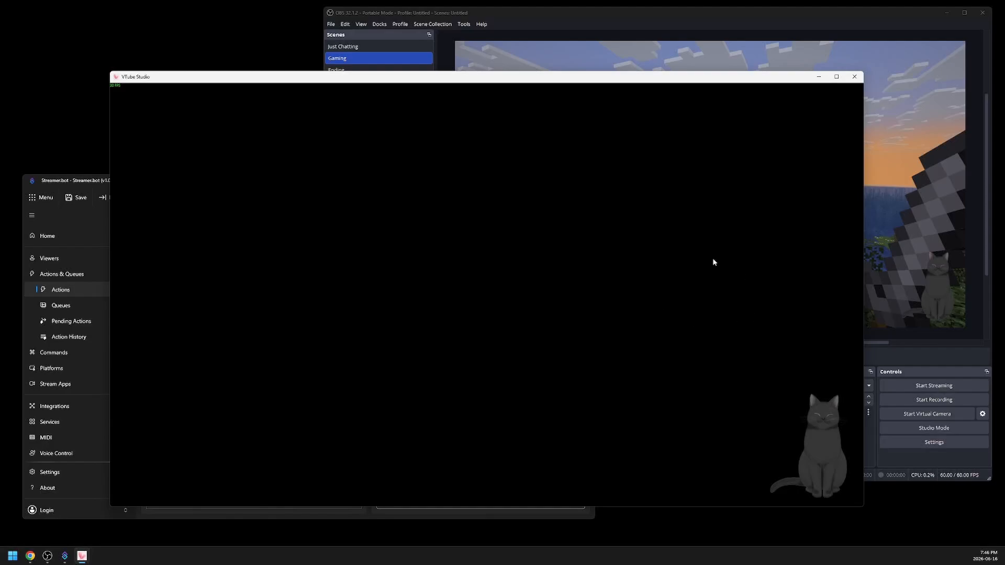
- Return to Streamer.bot and start a VTube Studio Trigger Hotkey by Name sub-action in the gaming case, named GamingPosition
left_click(424, 514)
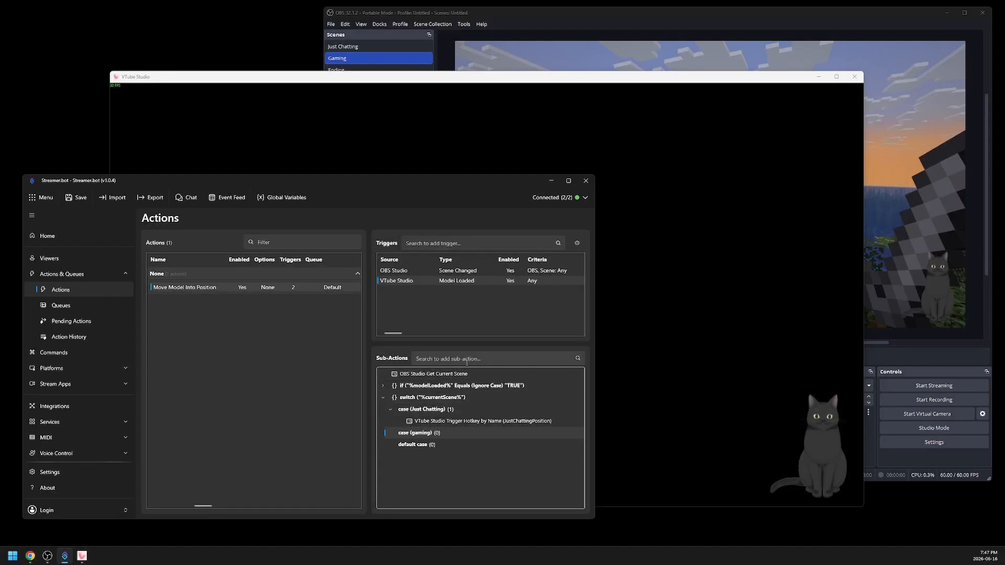
left_click(493, 359)
type("hotkey")
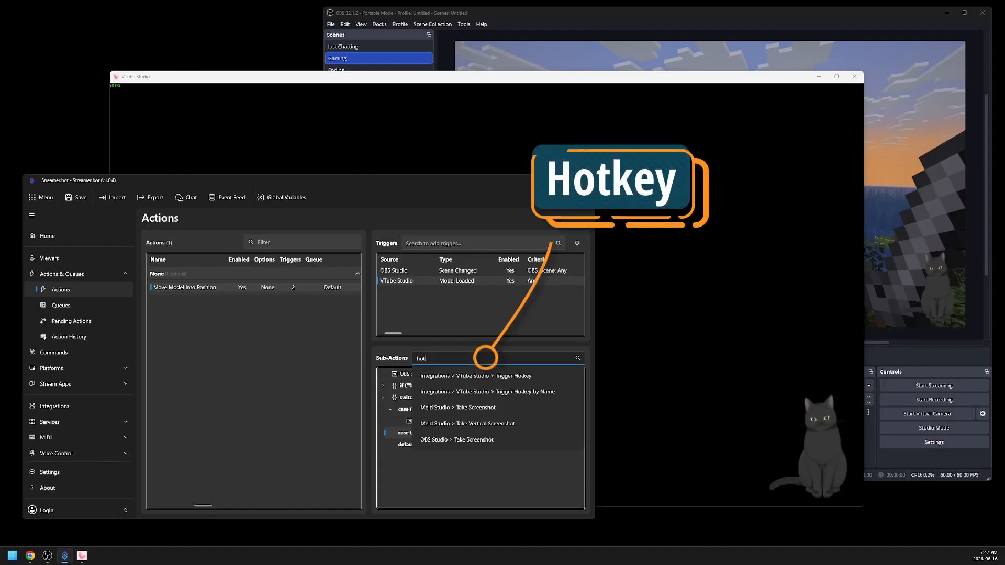
left_click(516, 394)
type("GTam")
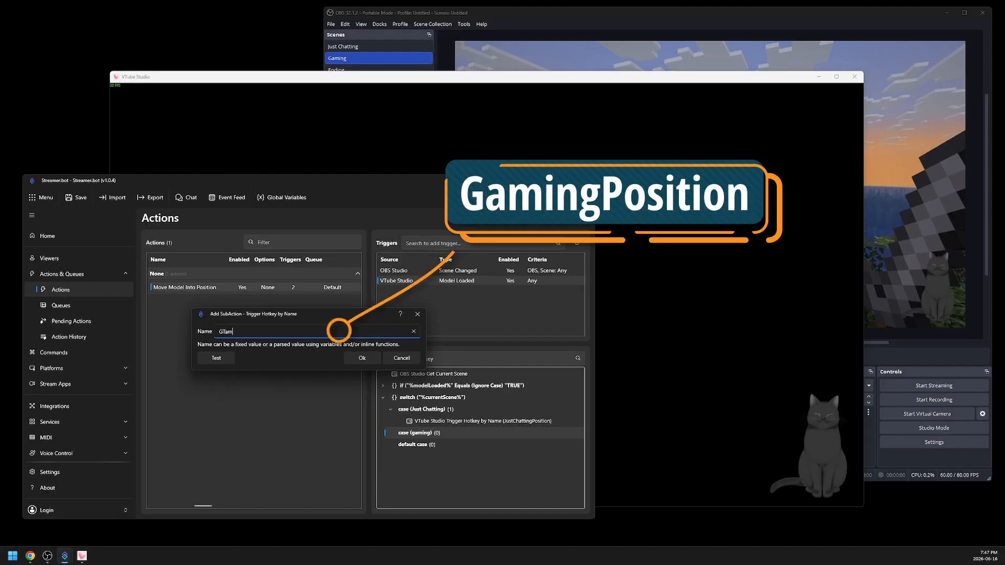
- Move the model toward the centre of VTube Studio and enlarge it, test the GamingPosition trigger, and add the sub-action
left_click_drag(811, 438, 528, 228)
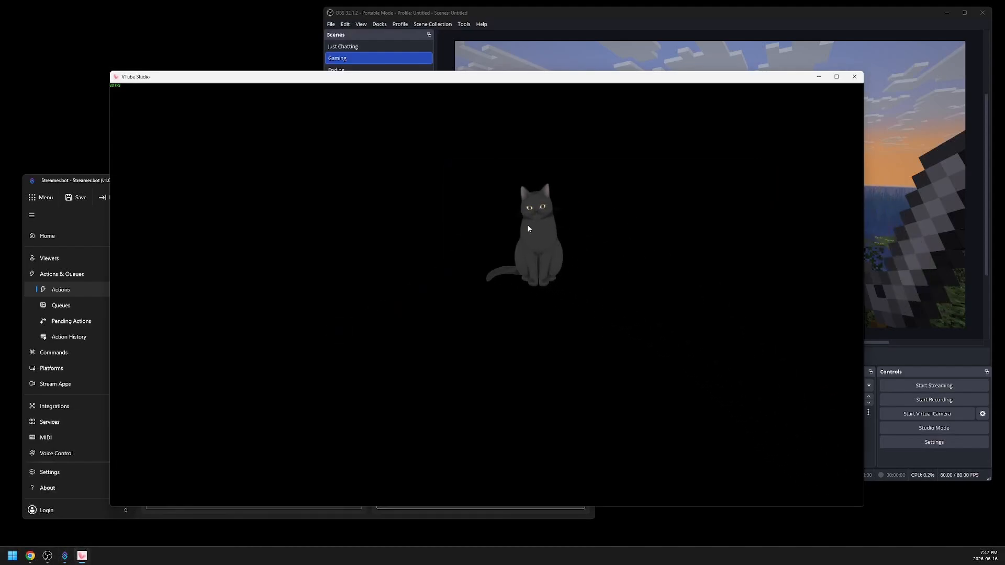
scroll(528, 228, "up", 5)
left_click(363, 516)
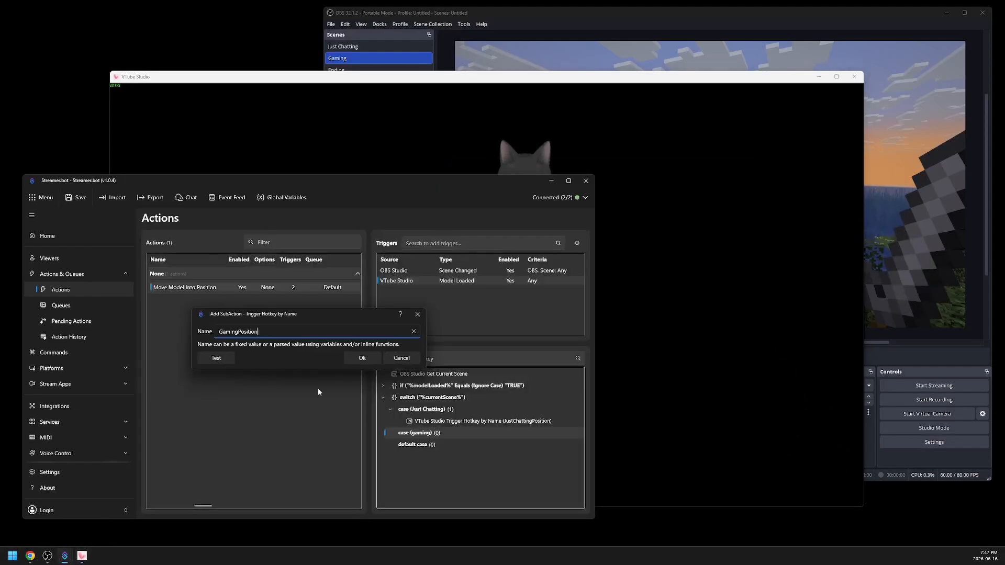
left_click(217, 358)
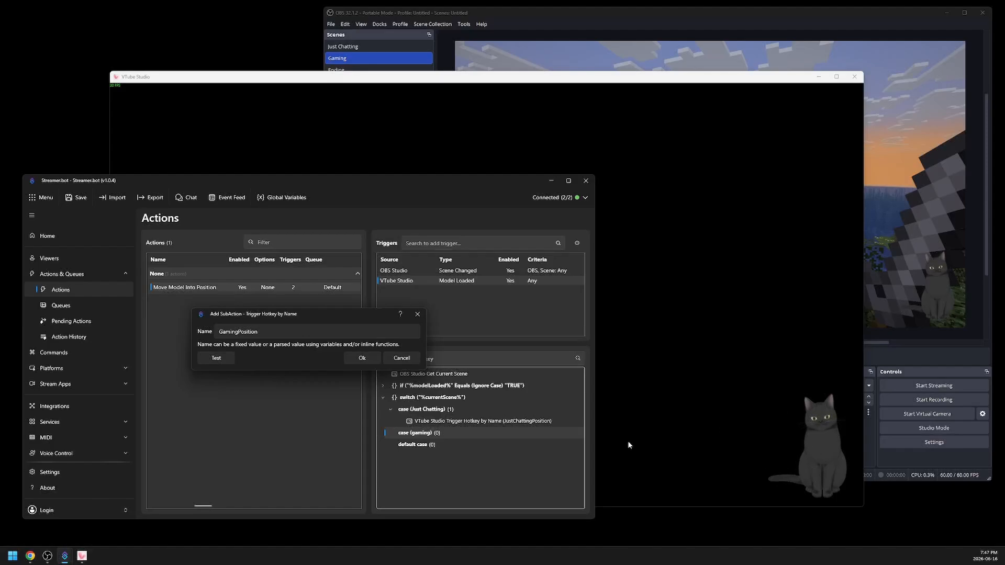
left_click(361, 358)
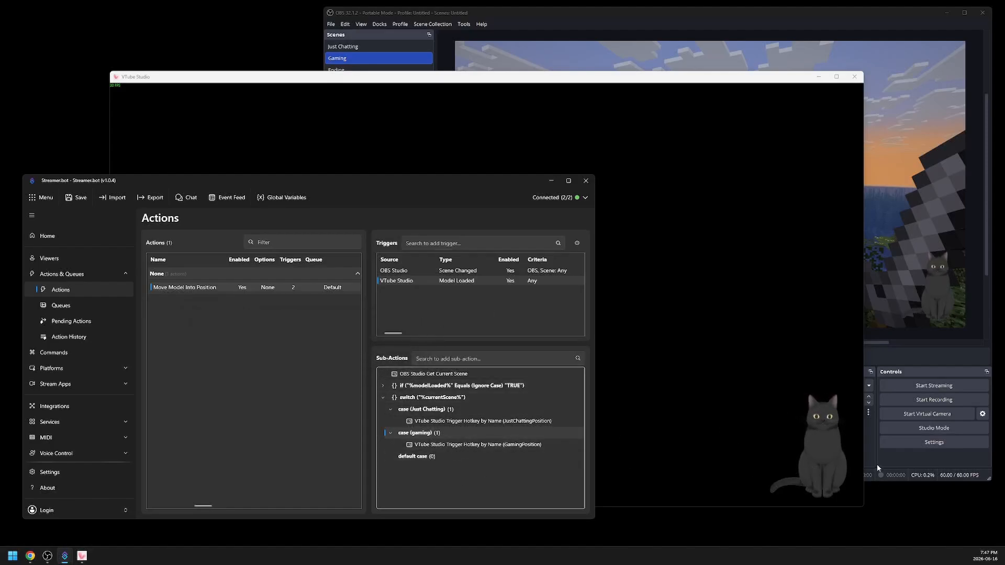
- Switch to OBS and change to the Just Chatting scene and back to Gaming to test the automatic model positioning
left_click(892, 461)
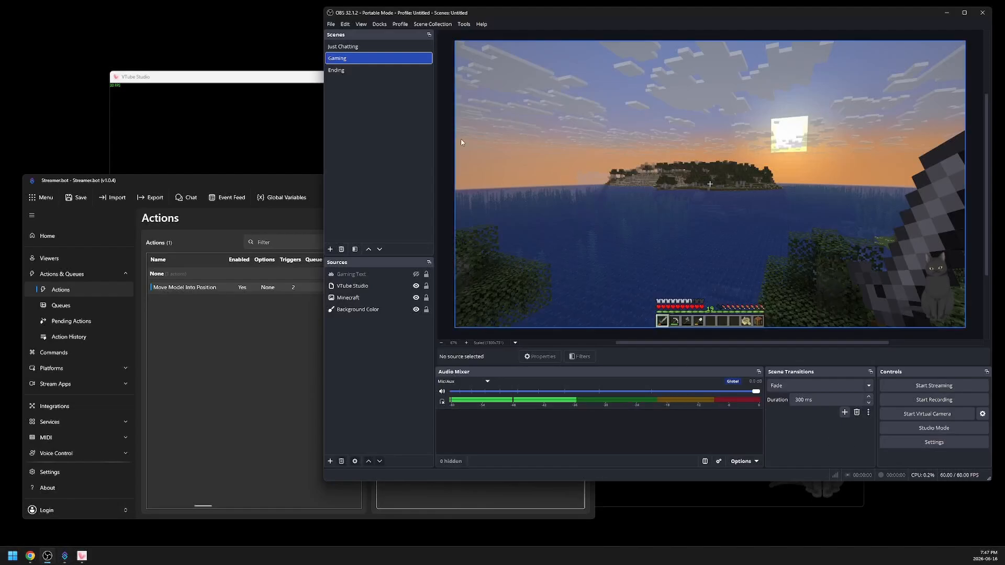
left_click(394, 47)
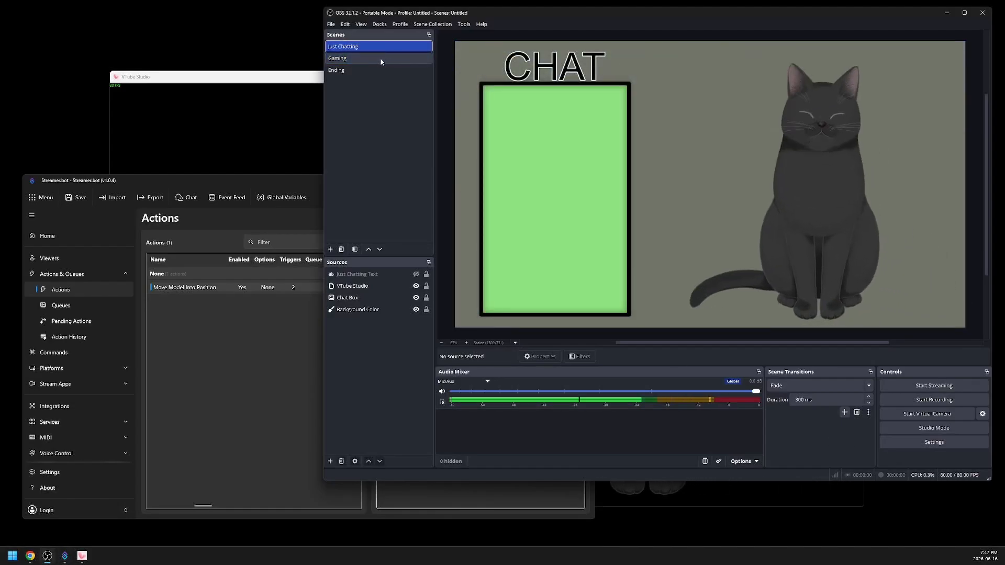
left_click(380, 58)
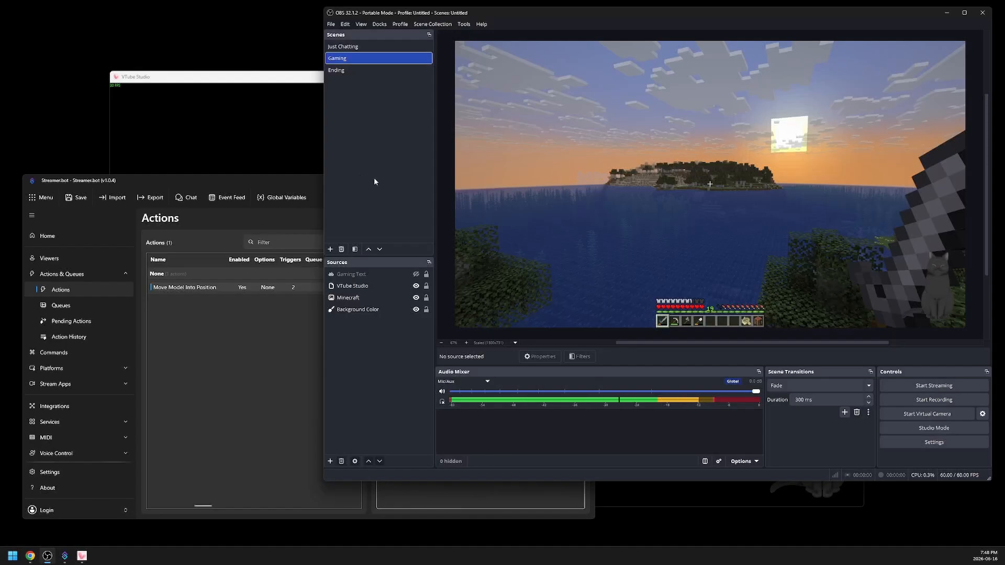
- Switch to VTube Studio, load the Akari model and place it in the lower right corner for the Gaming scene
left_click(284, 151)
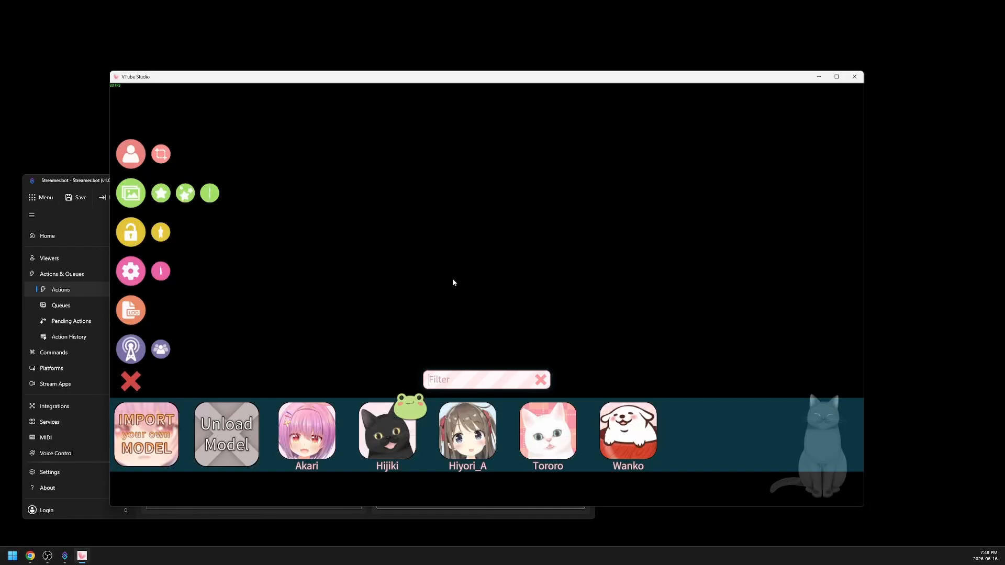
left_click(316, 448)
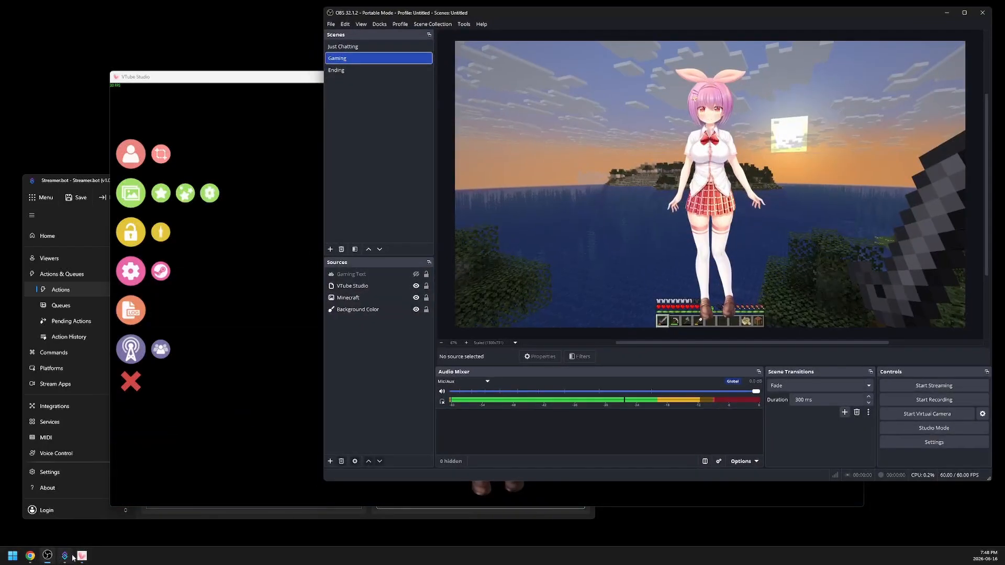
left_click(81, 556)
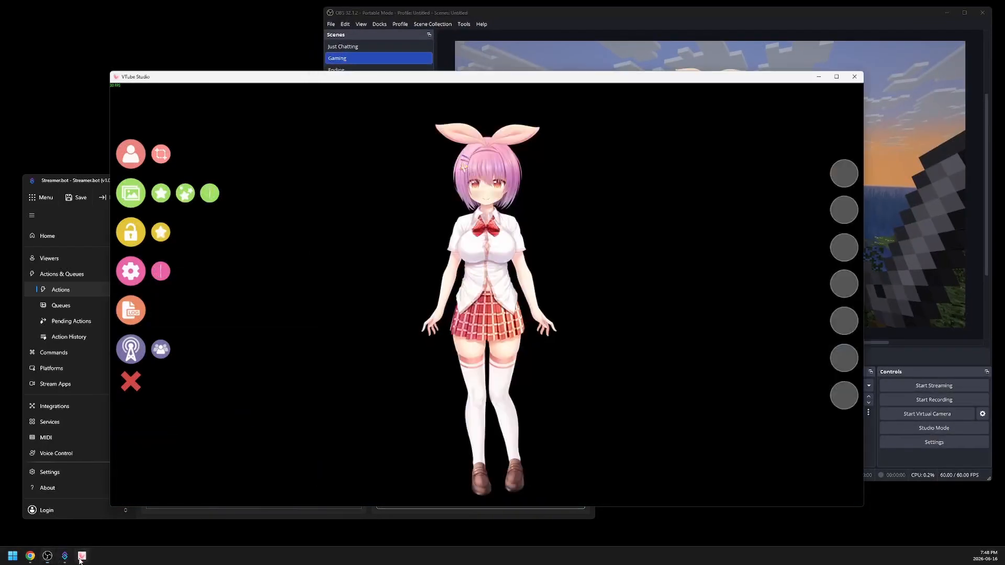
left_click_drag(554, 77, 375, 68)
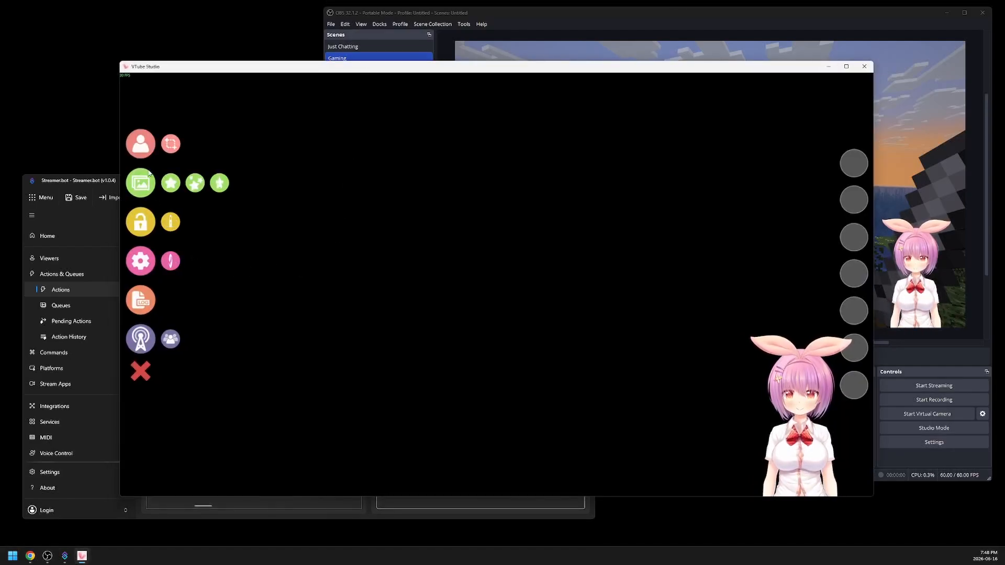
- Add a Move Model hotkey named GamingPosition for Akari and record the model's current position in it
left_click(171, 261)
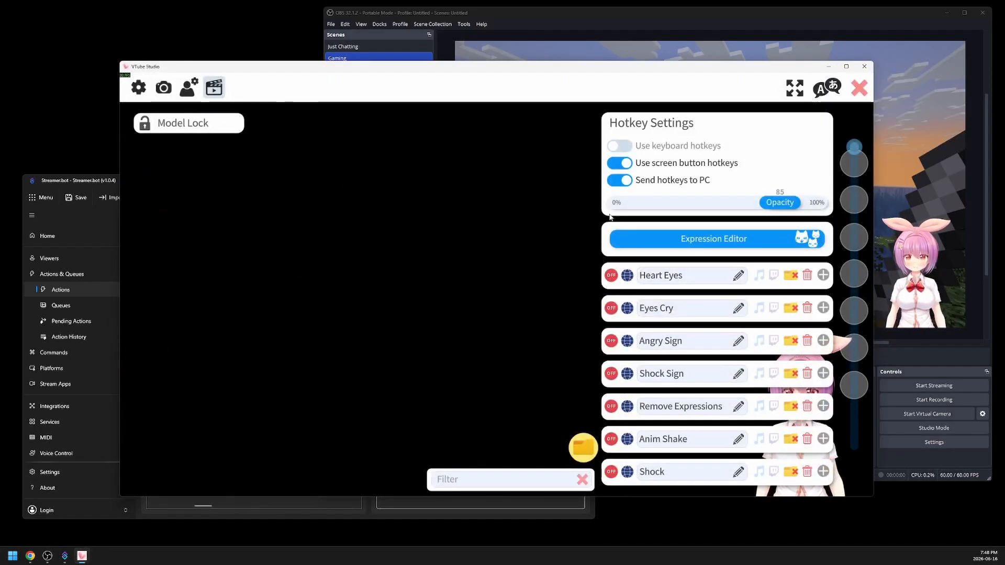
scroll(704, 277, "down", 5)
left_click(714, 449)
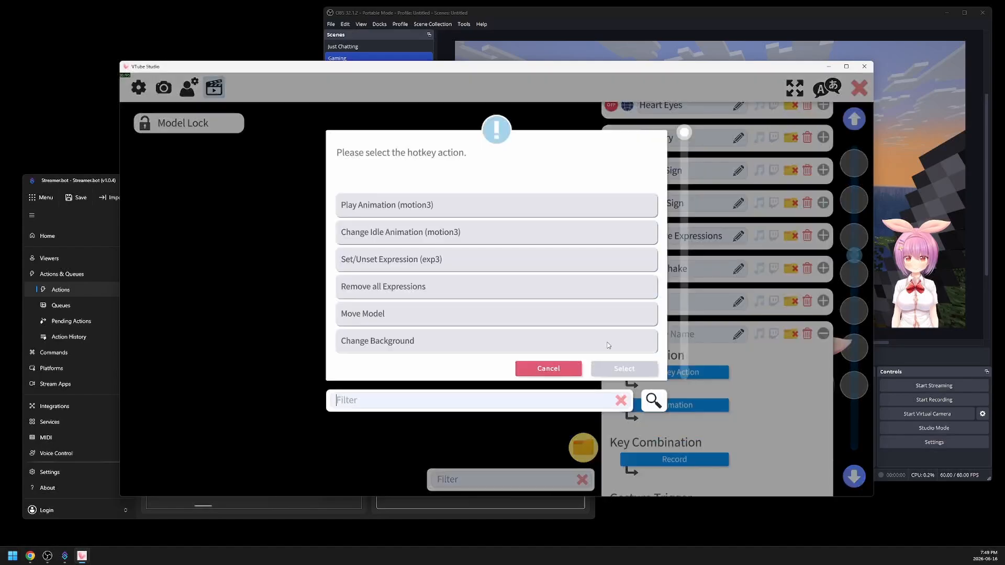
left_click(396, 312)
left_click(633, 367)
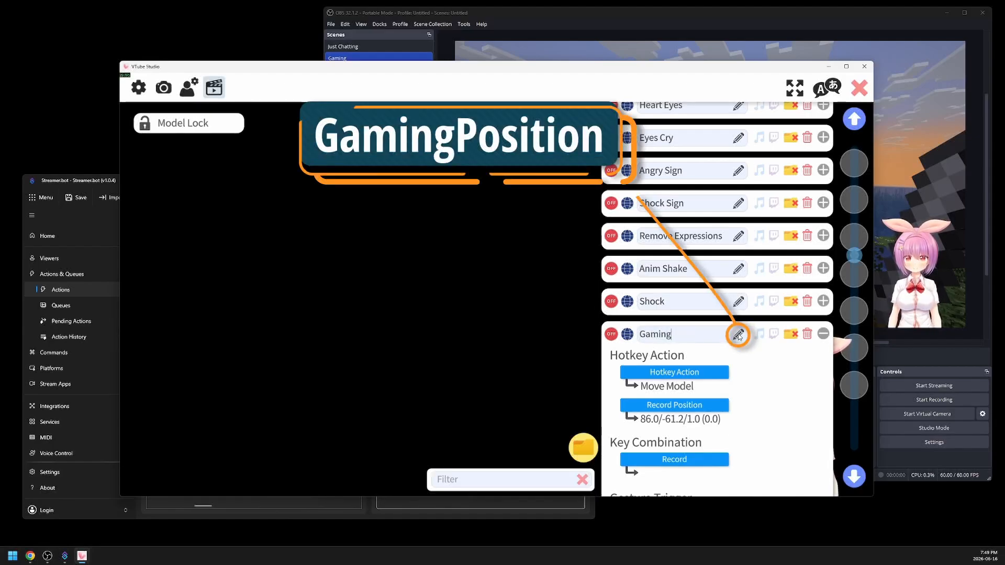
left_click(738, 336)
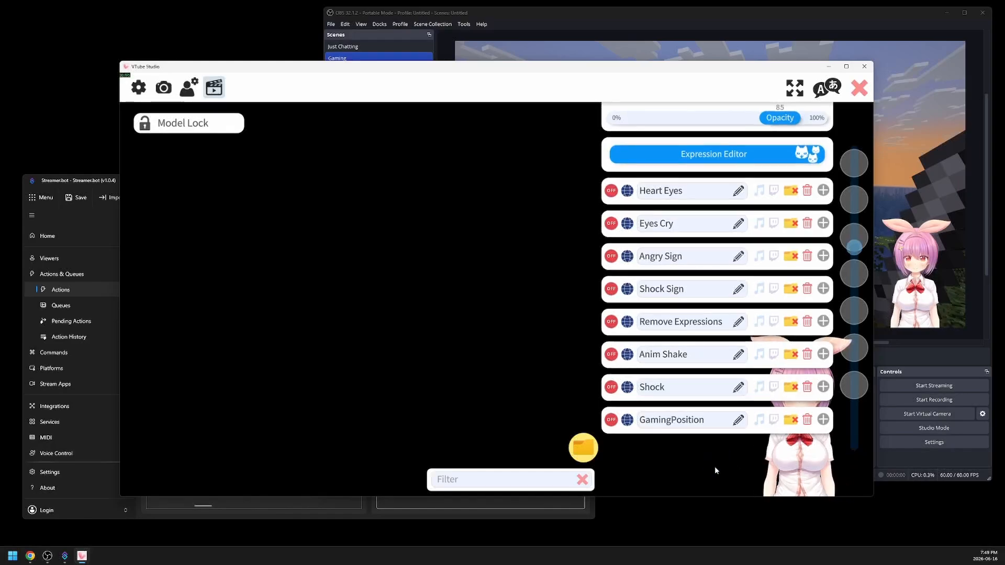
- Add a second Move Model hotkey for Akari named JustChattingPosition and switch it off
left_click(715, 464)
left_click(610, 334)
left_click(674, 372)
left_click(422, 309)
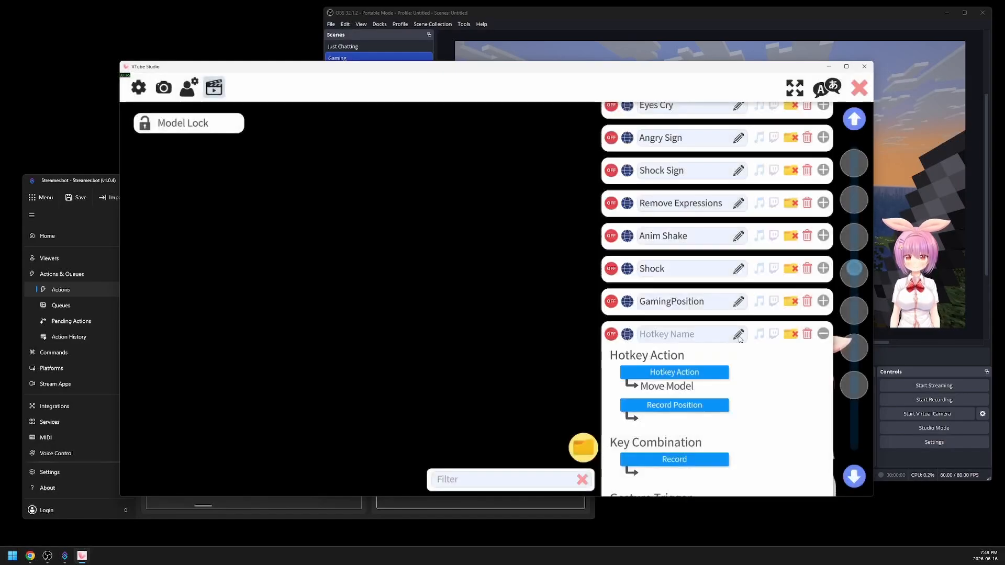
type("JustChattingPosition")
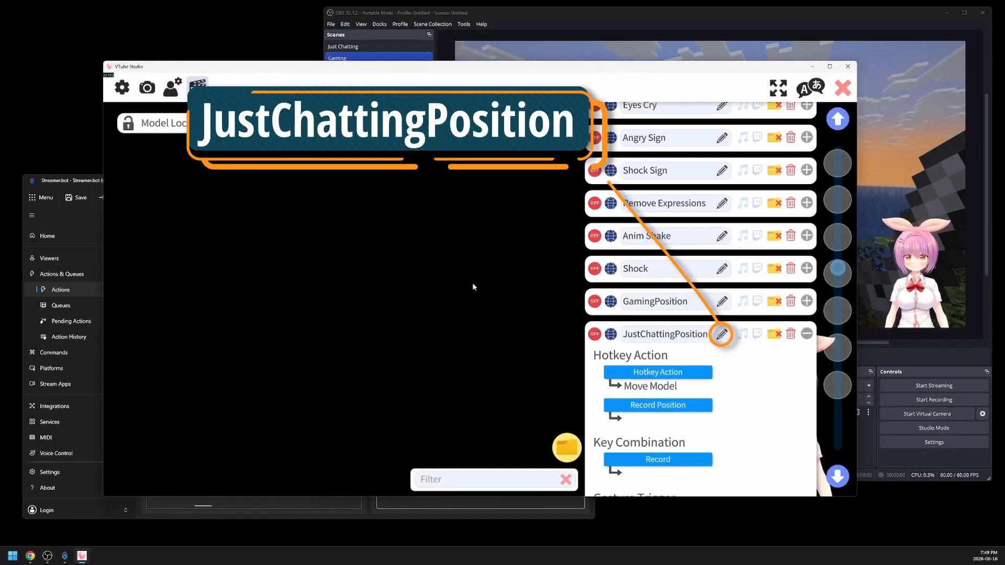
- Switch to OBS and change between the Gaming and Just Chatting scenes to test Akari's positions
left_click(353, 57)
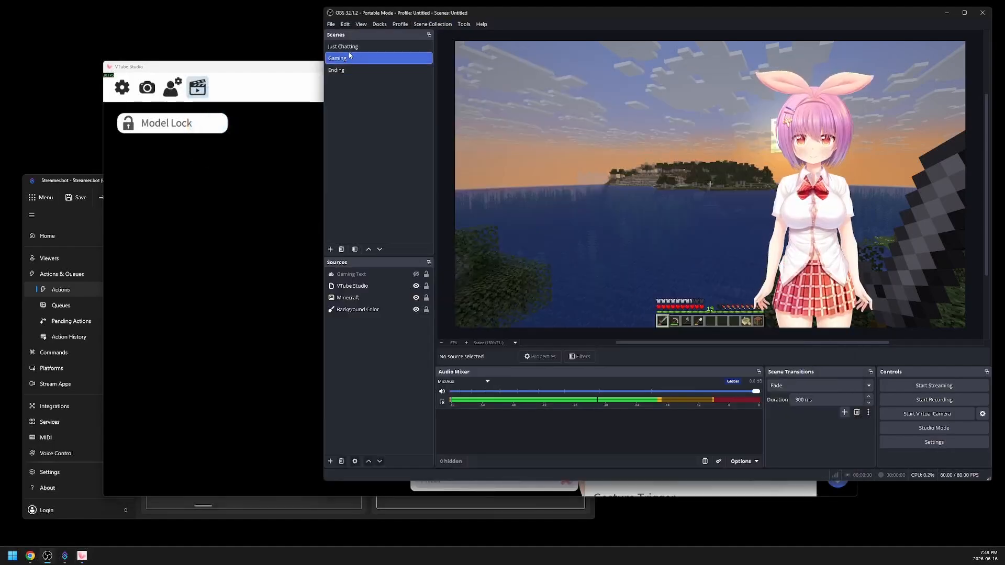
left_click(366, 46)
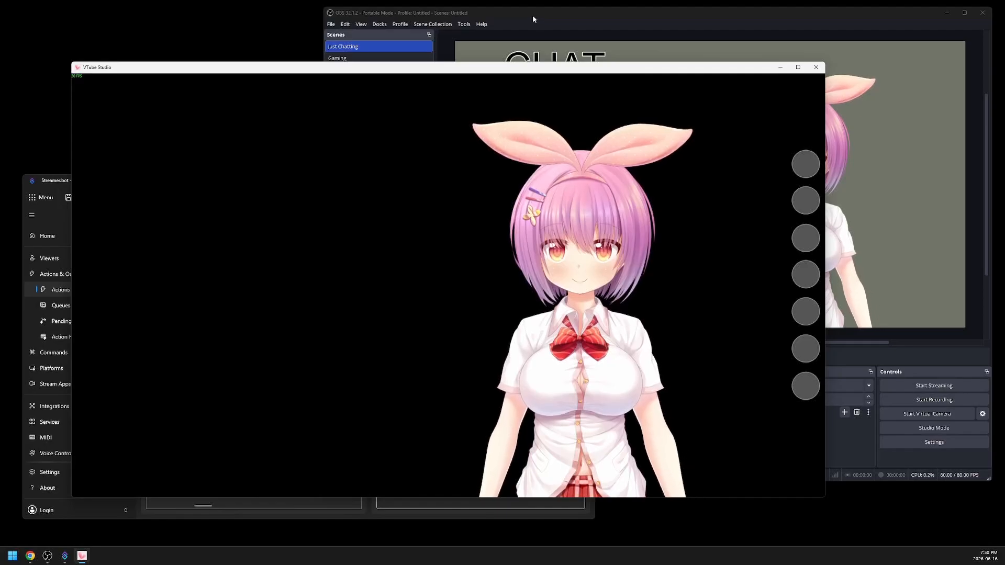
- Switch to OBS, change to the Gaming scene and back to Just Chatting to check Akari's positions, and bring Streamer.bot forward
left_click(532, 15)
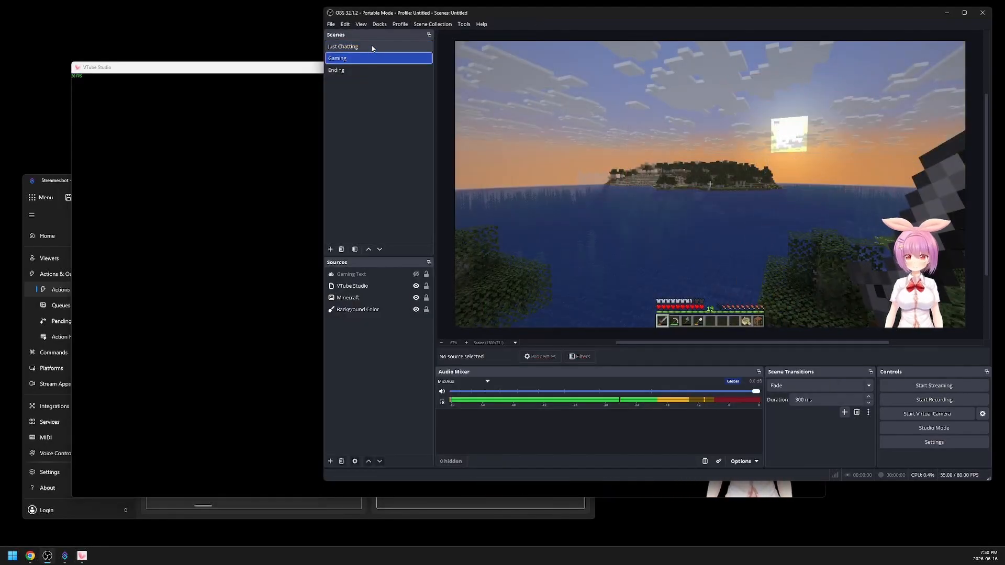
left_click(372, 46)
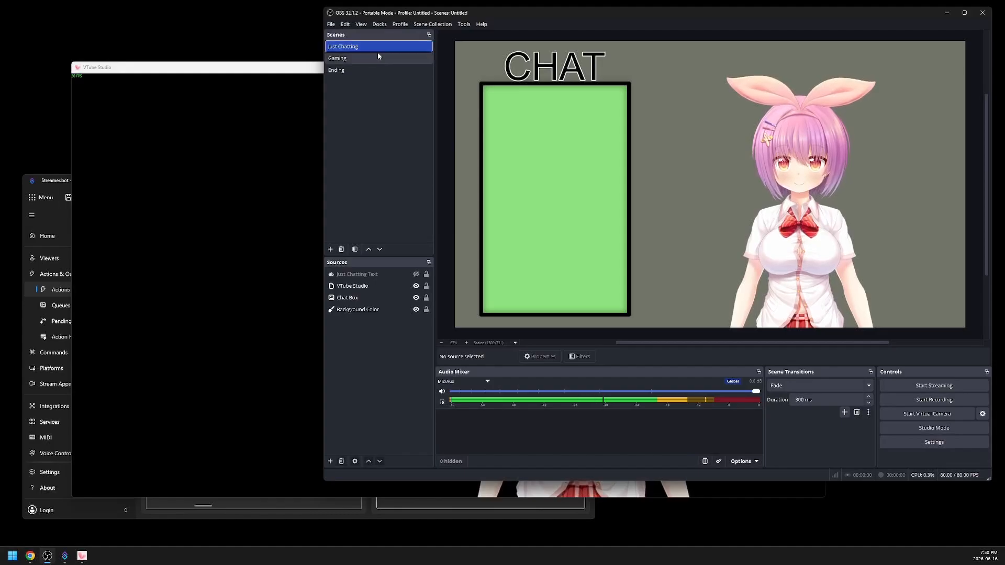
left_click(494, 480)
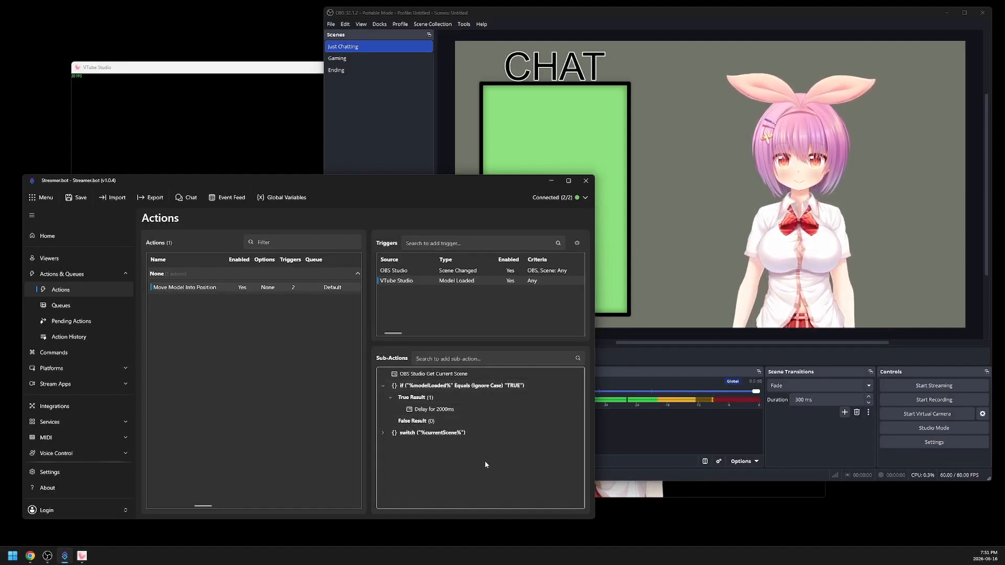
- Switch to VTube Studio and load the Hijiki model while OBS is on the Just Chatting scene
left_click(619, 489)
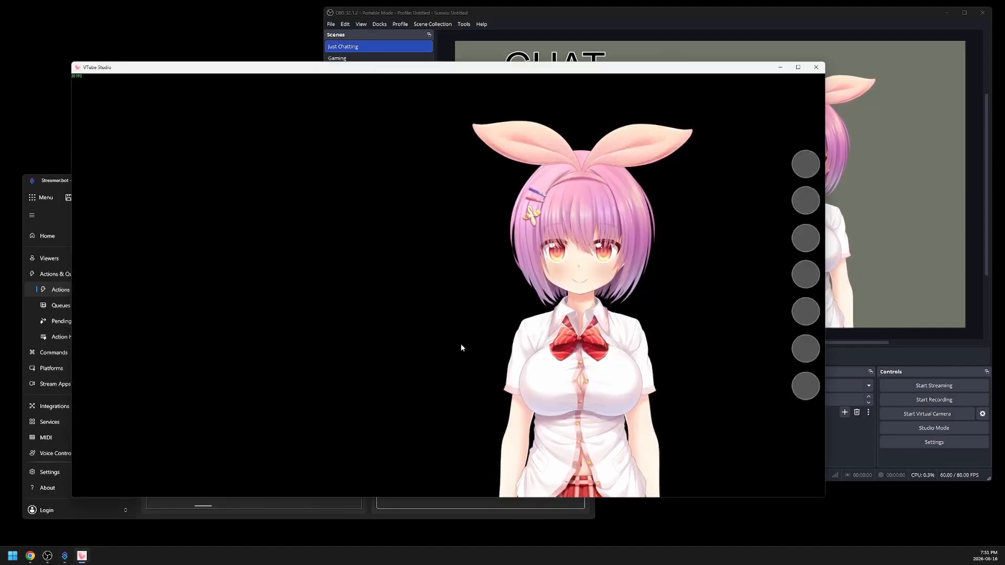
double_click(401, 328)
left_click(92, 144)
left_click(352, 424)
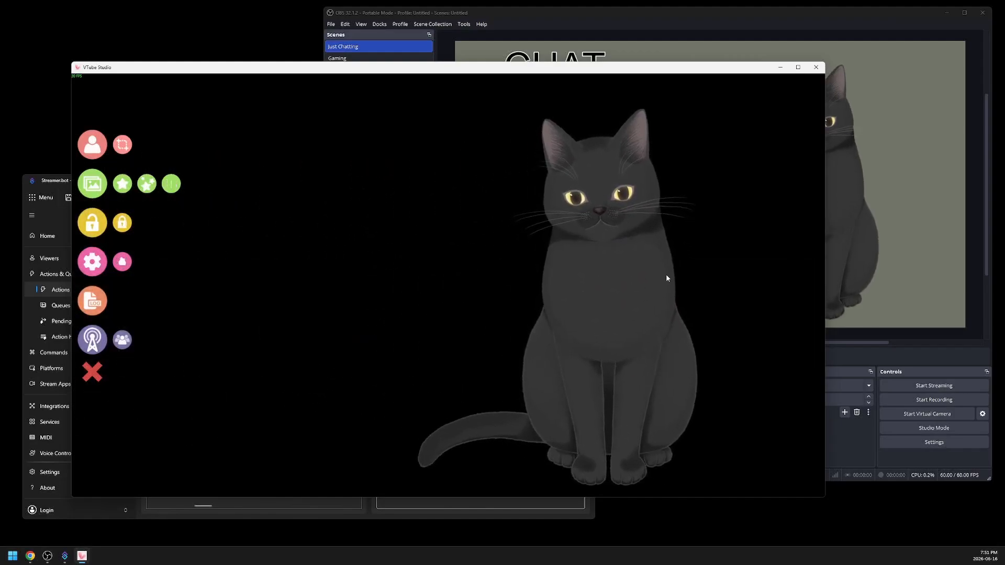
- Switch to OBS and change to Gaming and back to Just Chatting to check Hijiki's positions
left_click(851, 454)
left_click(364, 61)
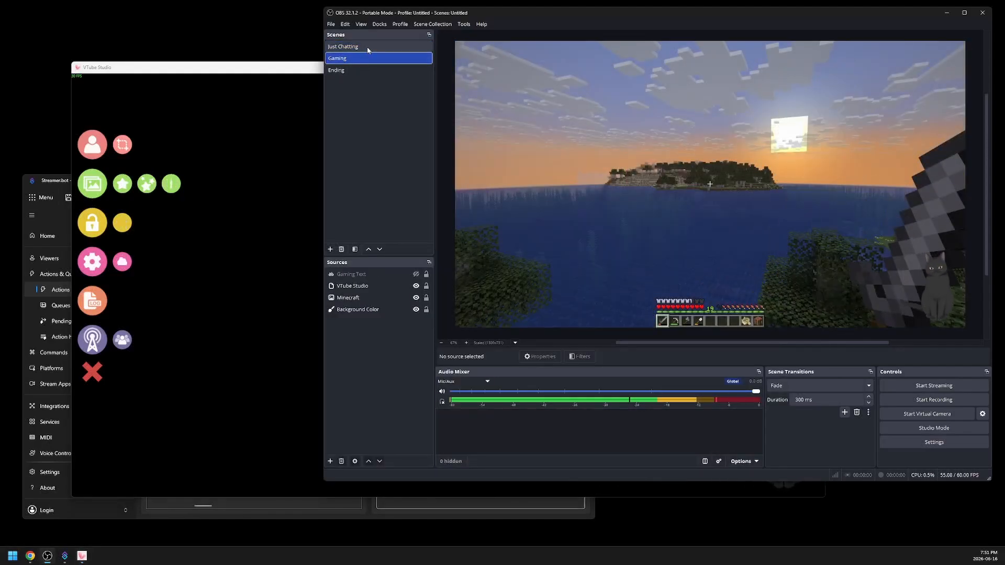
left_click(367, 47)
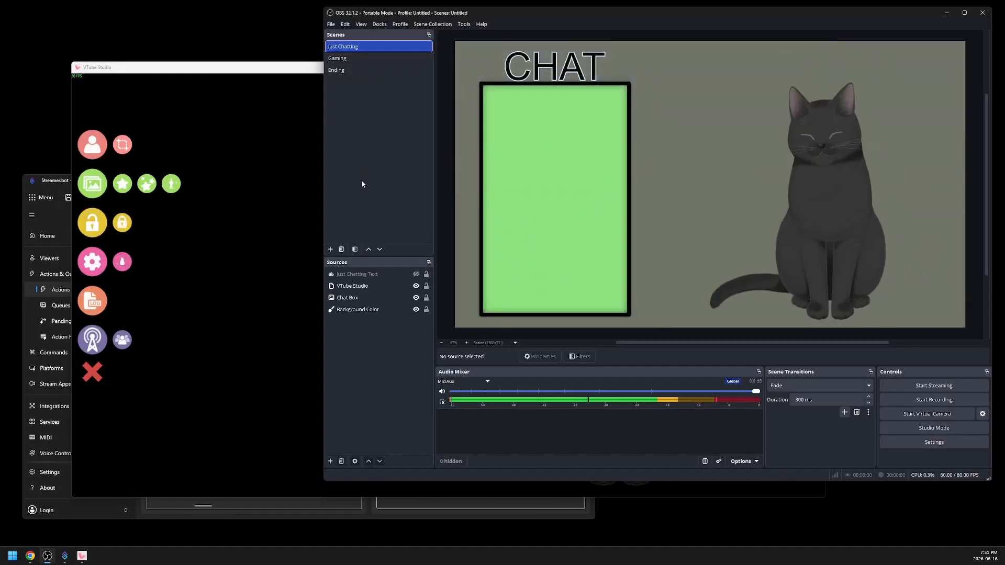
- In Streamer.bot, disable the 2000 ms delay under the model-loaded condition, and load Akari in VTube Studio to test without it
left_click(448, 506)
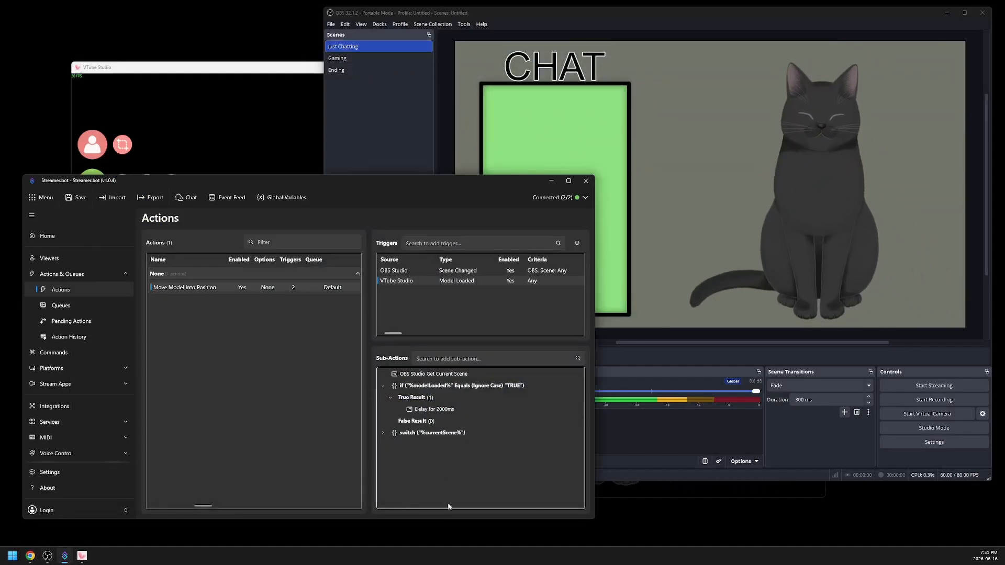
left_click(431, 411)
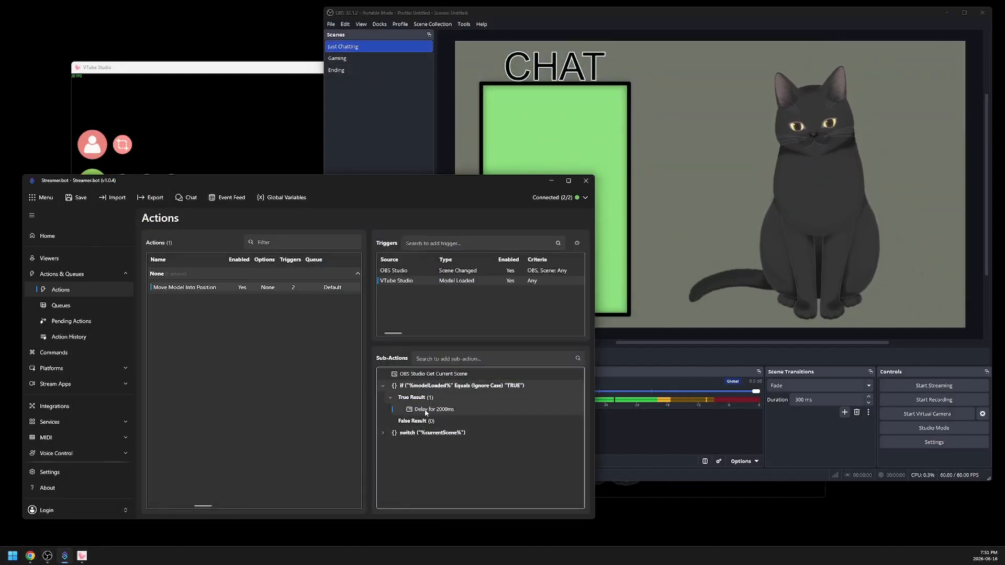
right_click(431, 410)
left_click(436, 345)
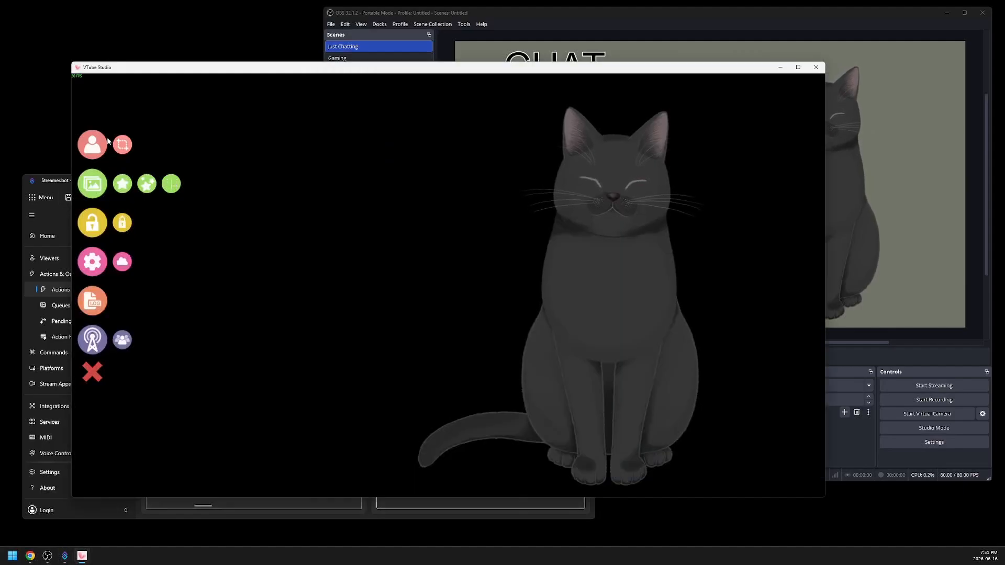
left_click(93, 145)
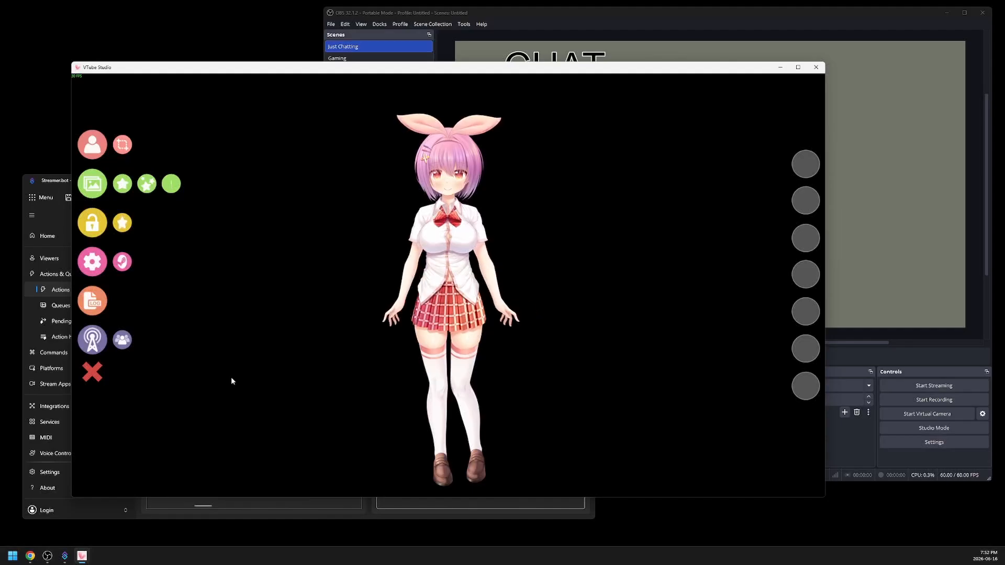
- Switch to Streamer.bot and re-enable the 2000 ms delay sub-action under the model-loaded condition
left_click(433, 506)
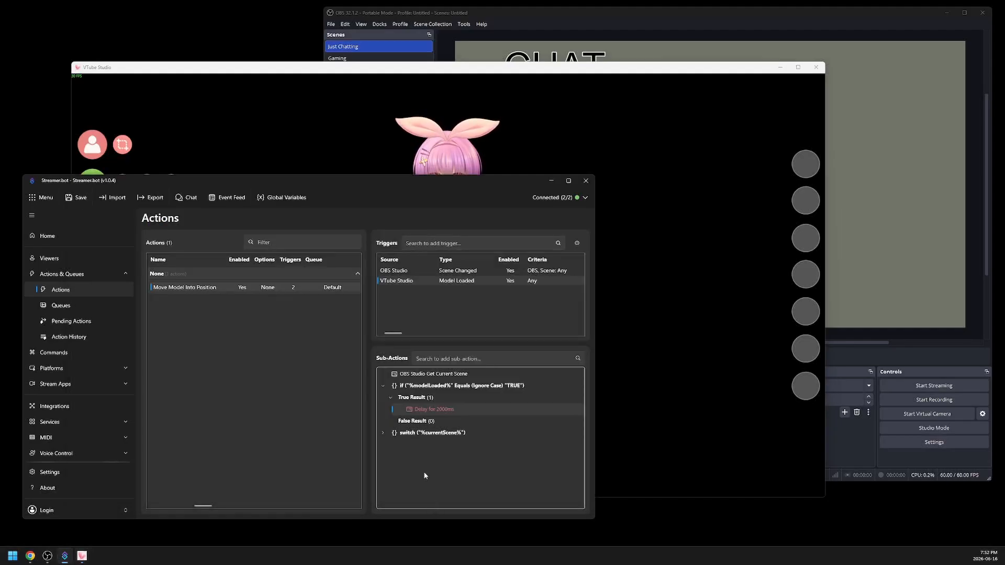
right_click(423, 414)
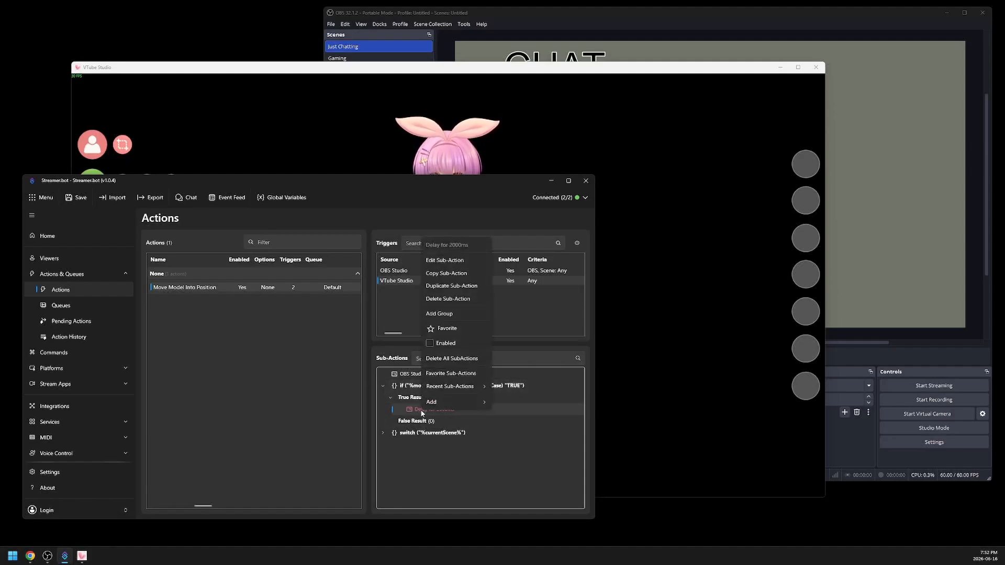
left_click(430, 344)
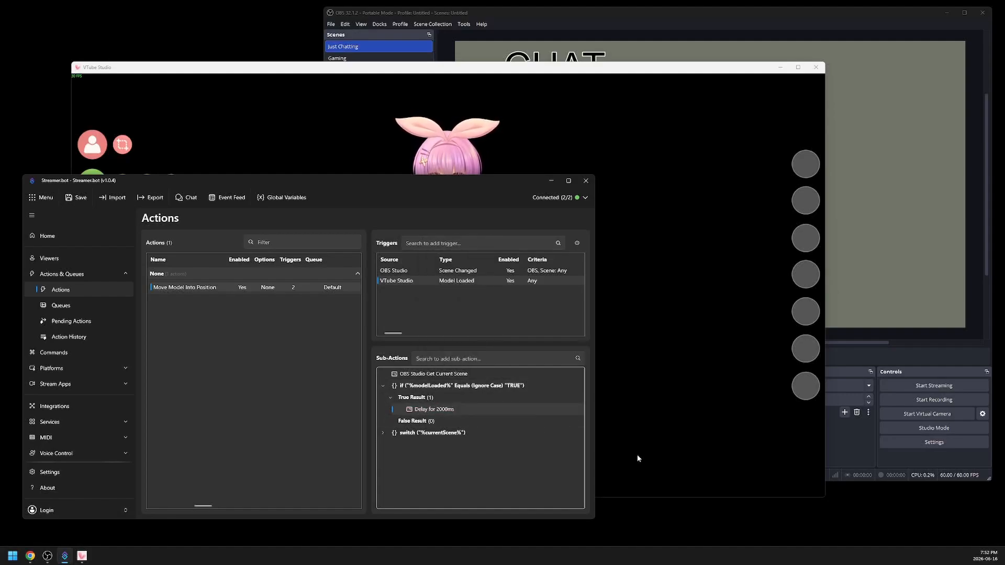
- Load the Hijiki model in VTube Studio with the delay active, and change the OBS scene to Gaming
left_click(695, 466)
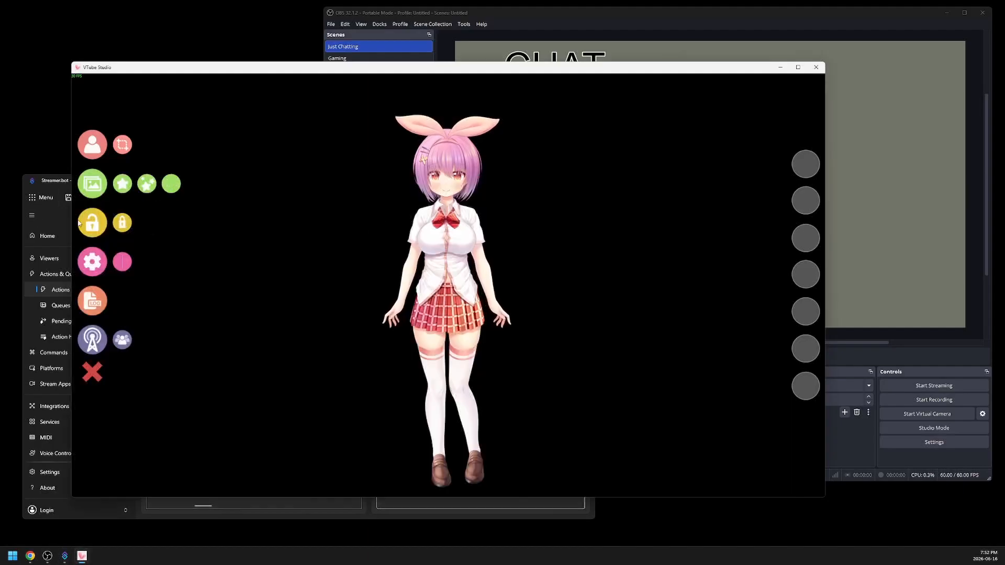
left_click(92, 145)
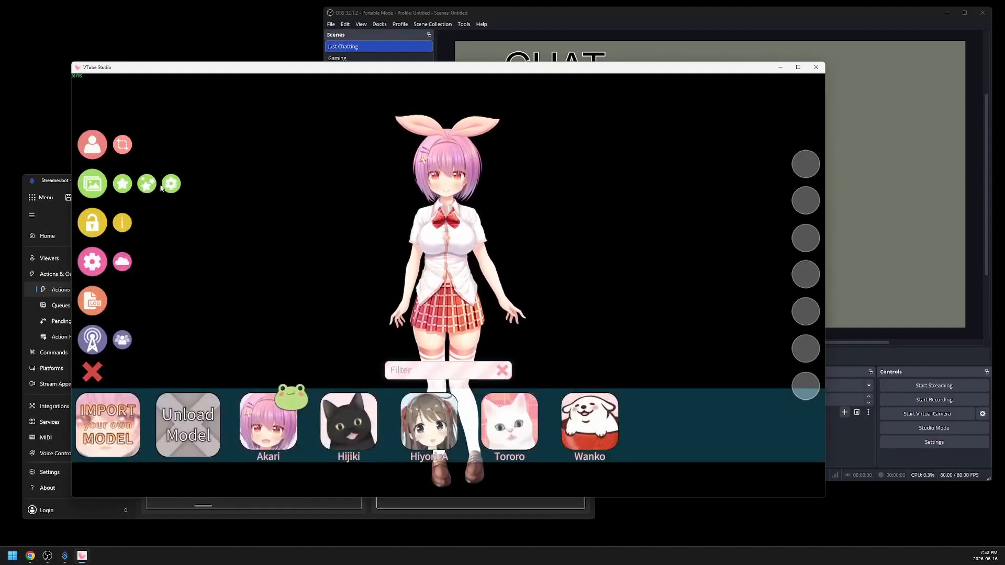
left_click(354, 438)
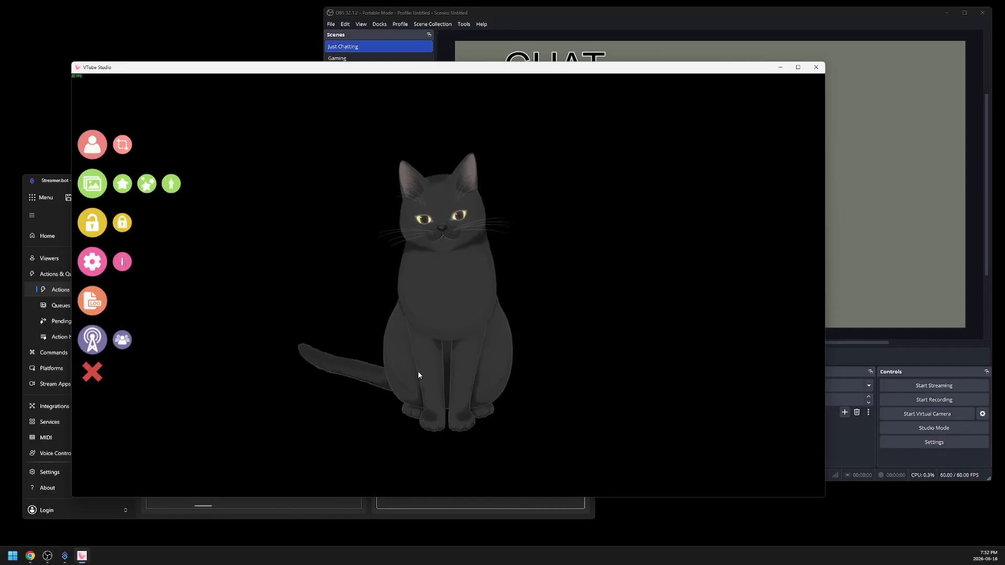
key("alt+Tab")
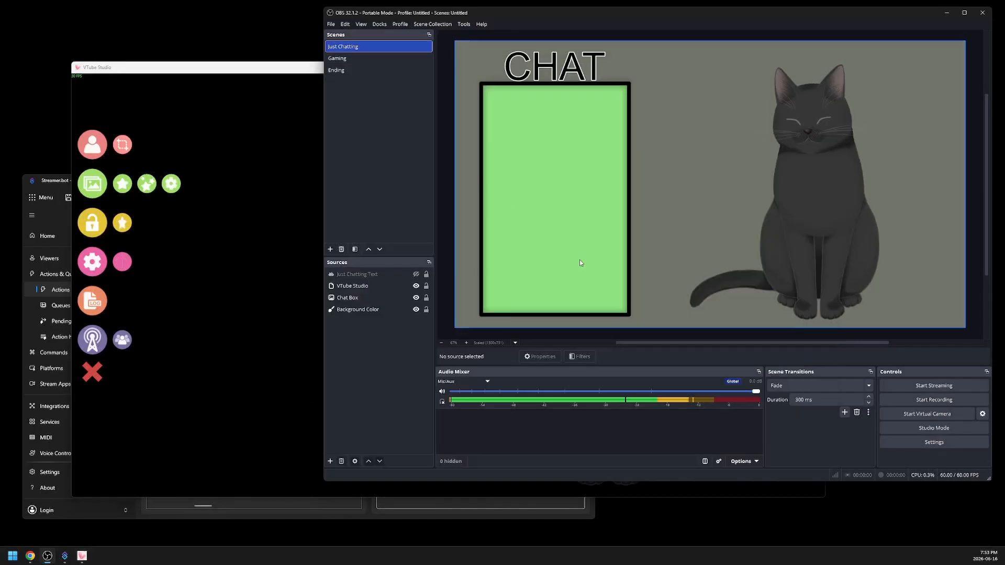
left_click(346, 58)
- Switch to VTube Studio and load the Akari model while the Gaming scene is active
left_click(309, 287)
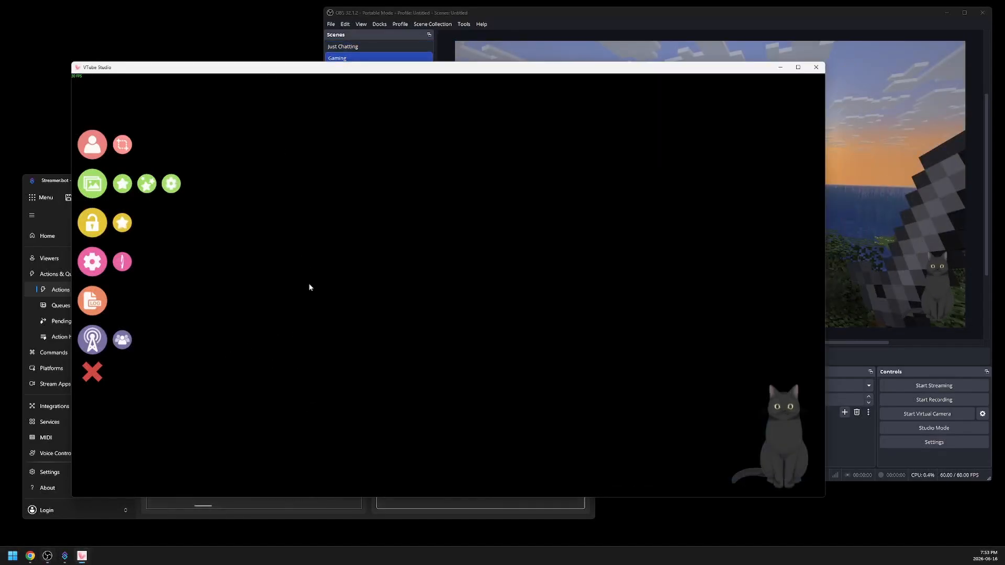
left_click(98, 150)
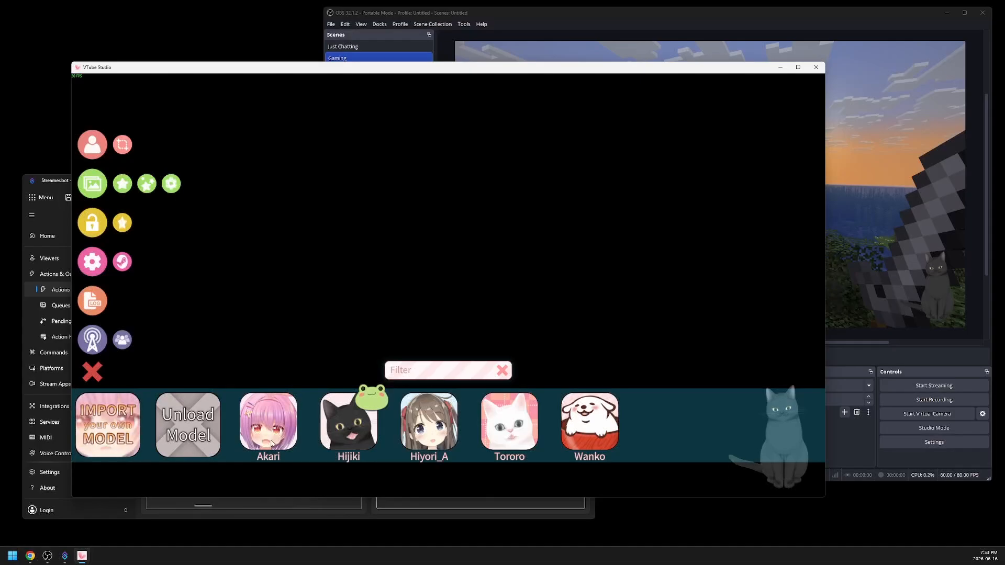
left_click(269, 425)
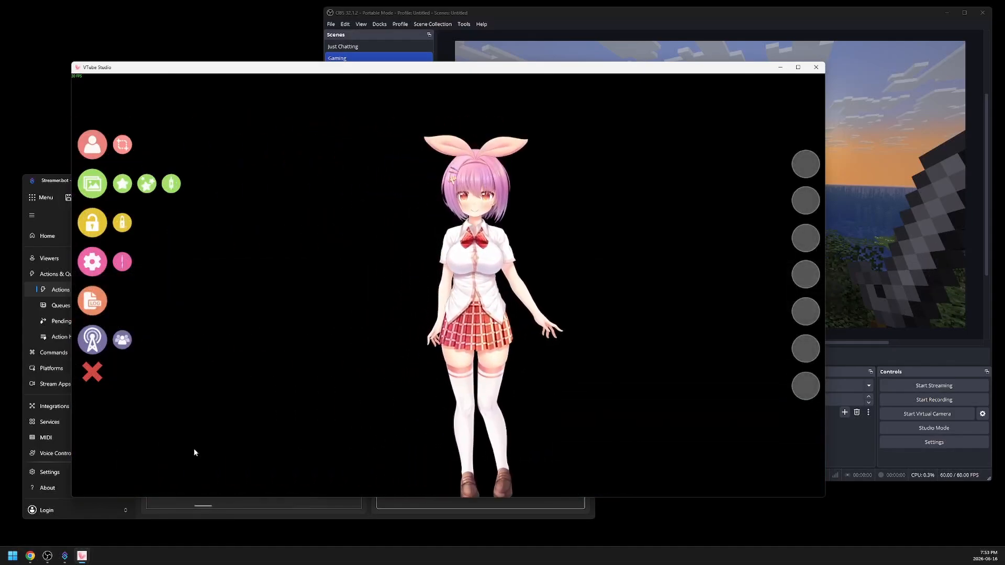
- Examine the fade duration in the settings of Akari's GamingPosition hotkey, and close the settings
left_click(95, 261)
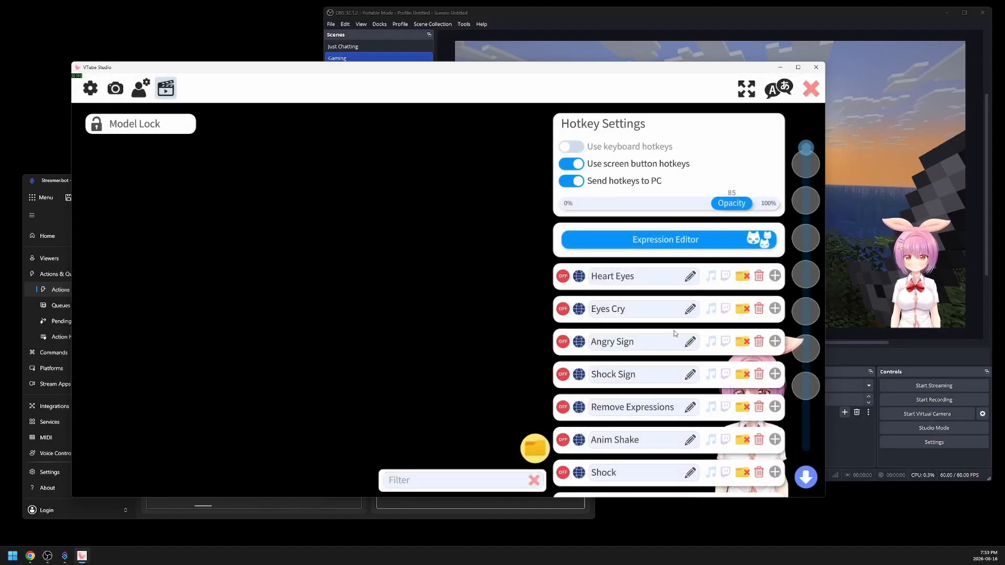
scroll(698, 333, "down", 3)
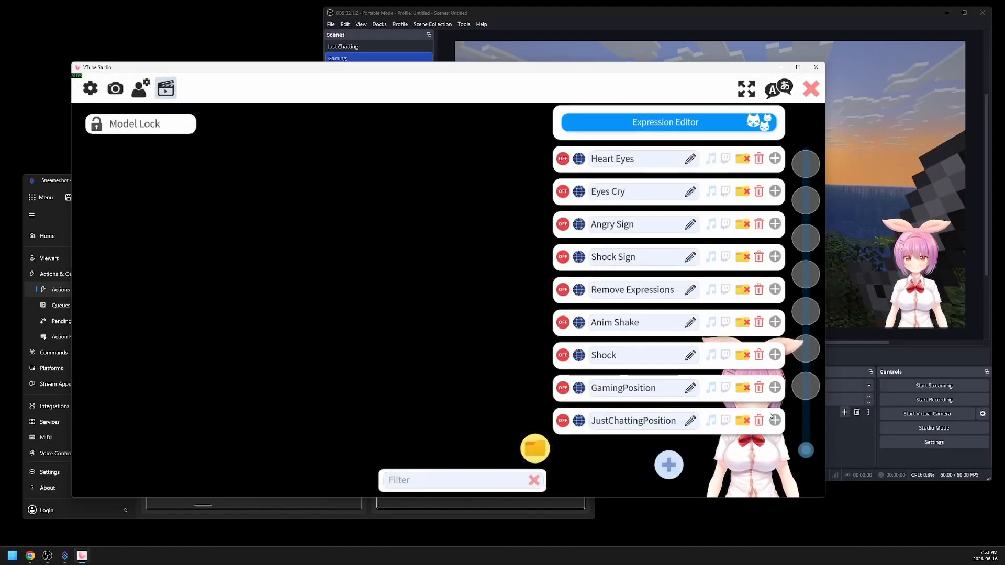
left_click(775, 387)
scroll(639, 365, "down", 2)
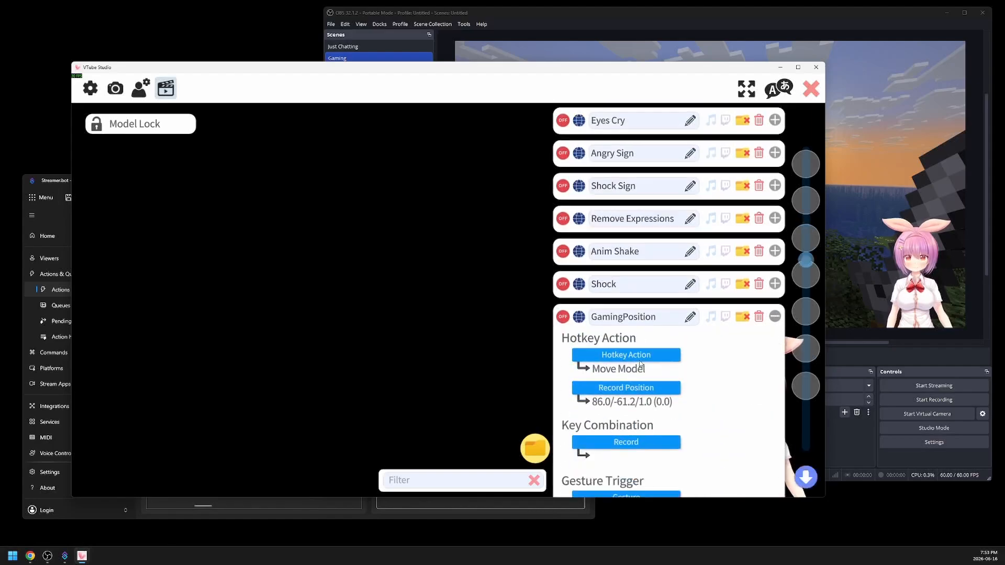
scroll(639, 365, "down", 5)
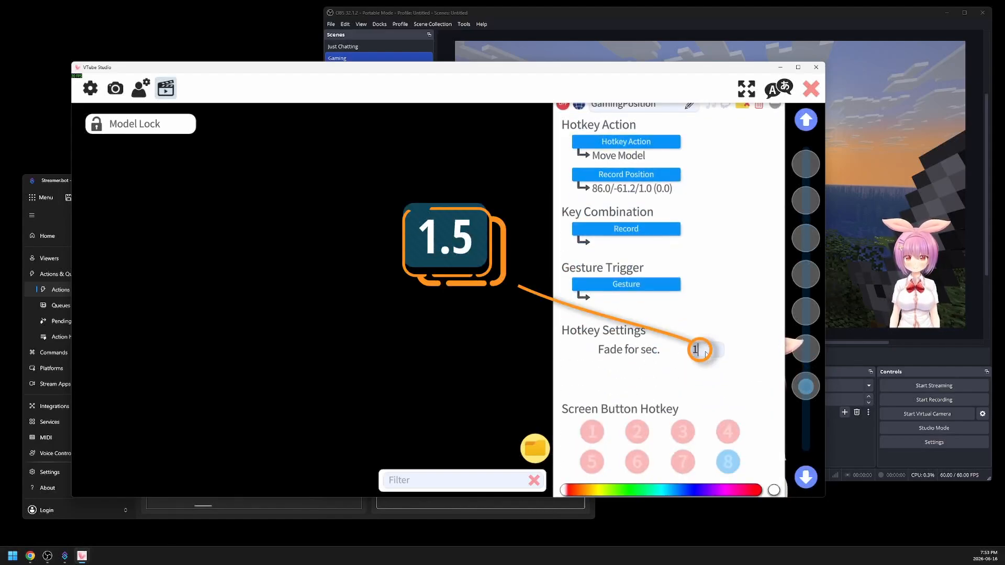
left_click(811, 89)
- Switch to OBS and change to Just Chatting and back to Gaming to observe Akari's movement between positions
left_click(47, 555)
left_click(347, 48)
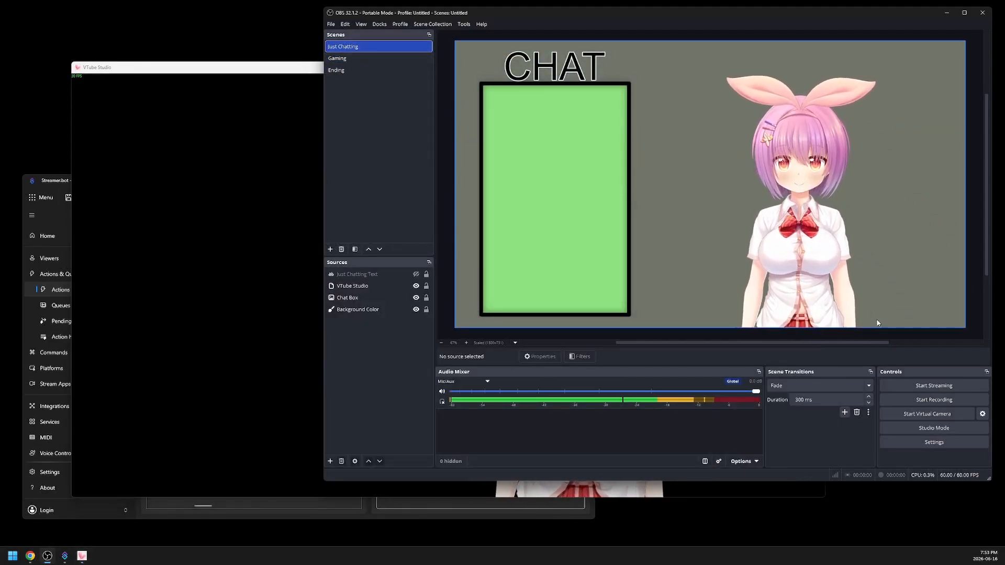
left_click(336, 60)
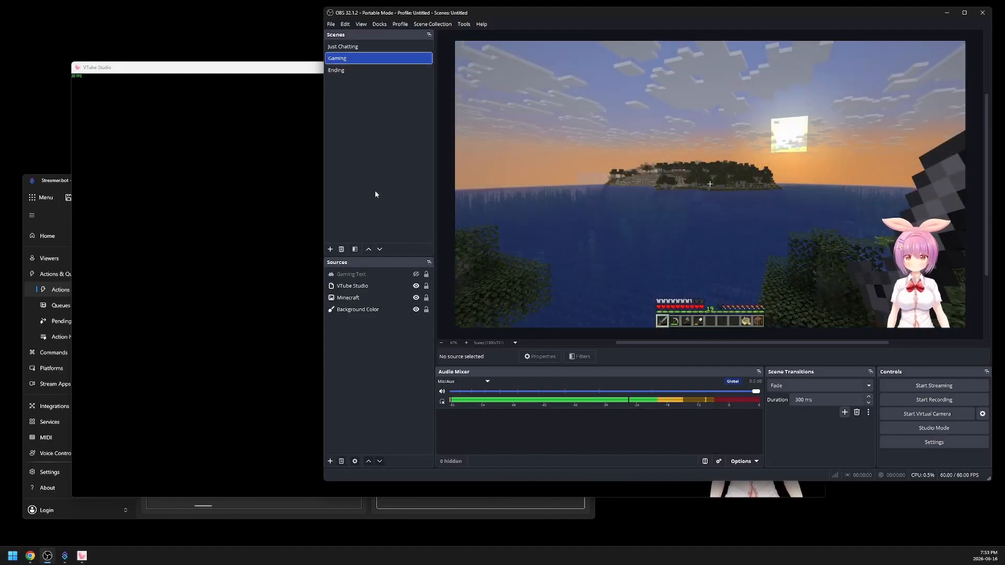
- Switch to VTube Studio and load Hijiki followed by Akari to test model-load positioning in the Gaming scene
left_click(318, 428)
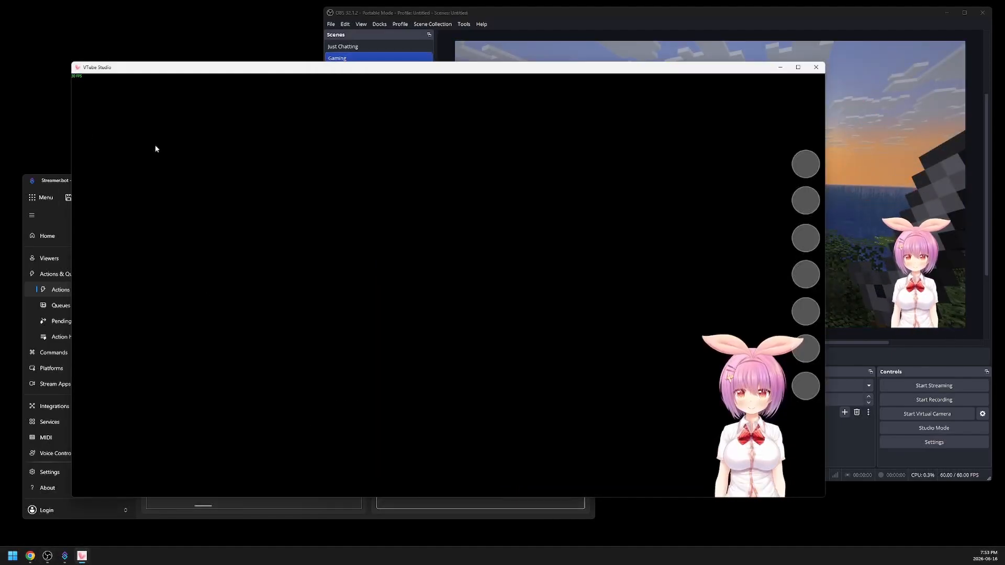
double_click(268, 164)
left_click(267, 421)
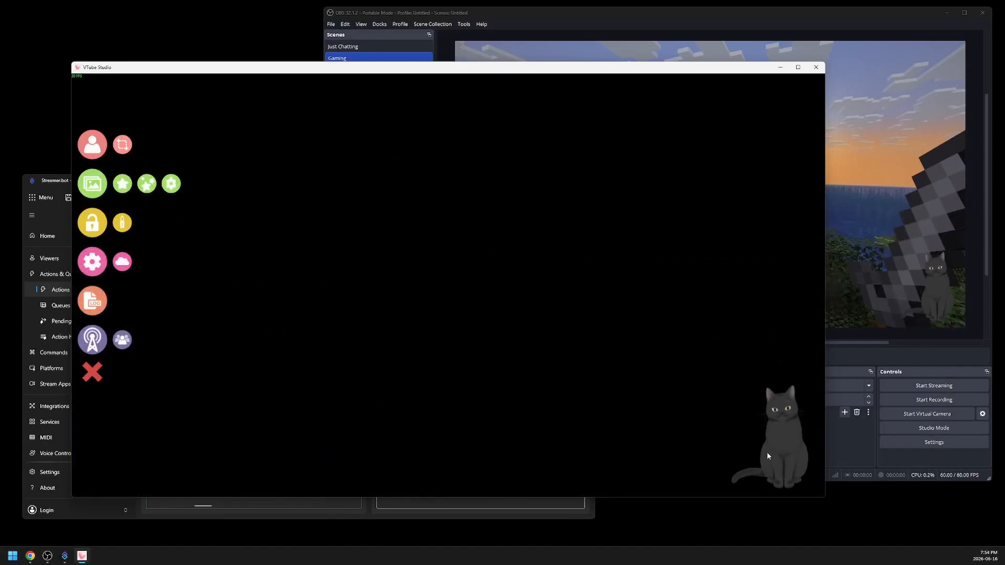
left_click(92, 144)
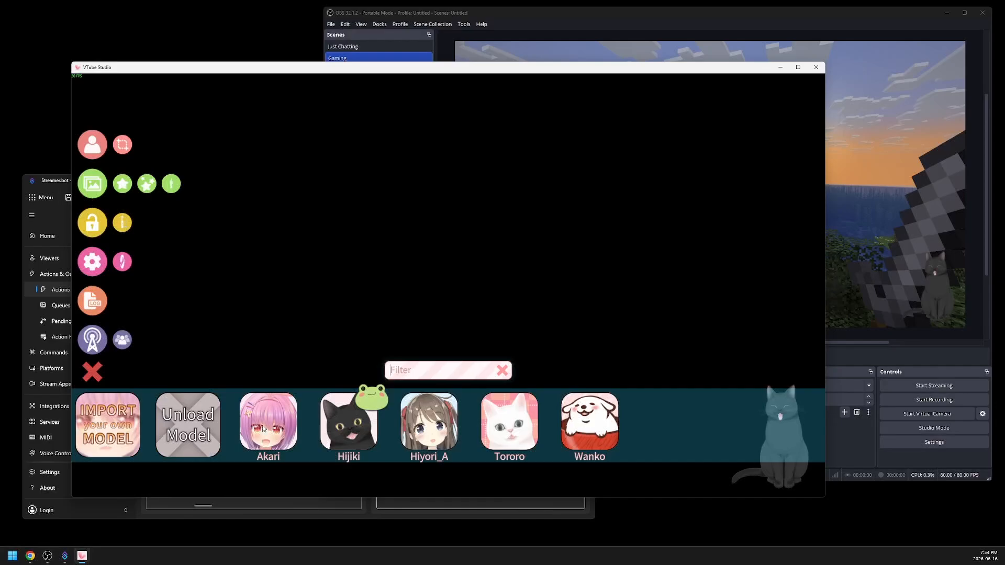
left_click(263, 429)
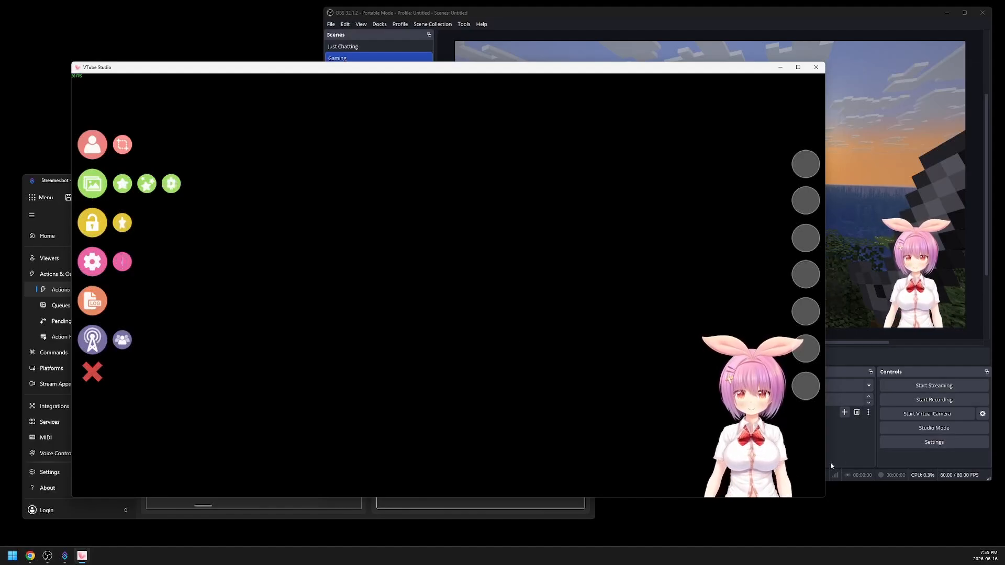
- Switch to Streamer.bot and add "just chatting 2" as a second value of the switch's Just Chatting case
left_click(560, 511)
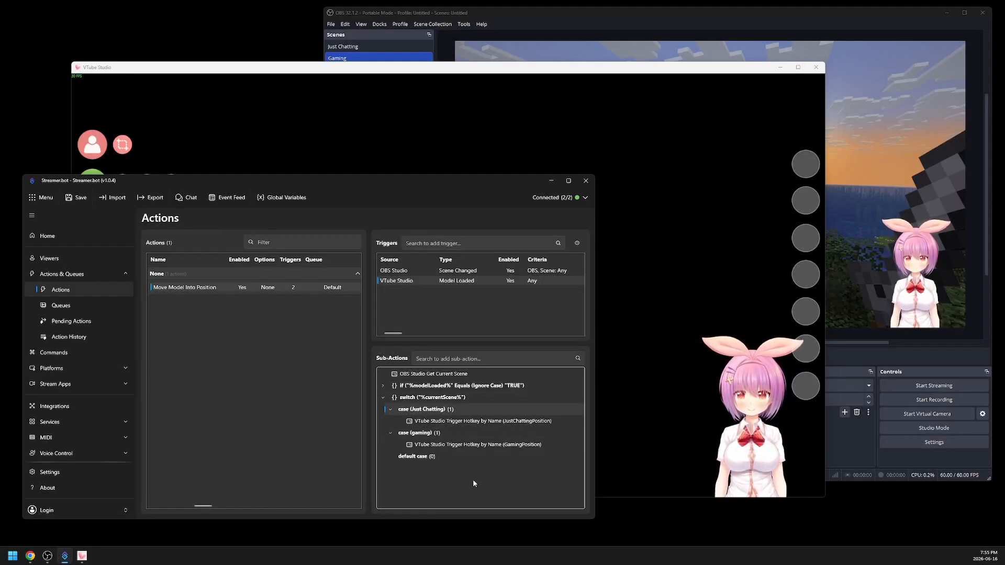
right_click(429, 412)
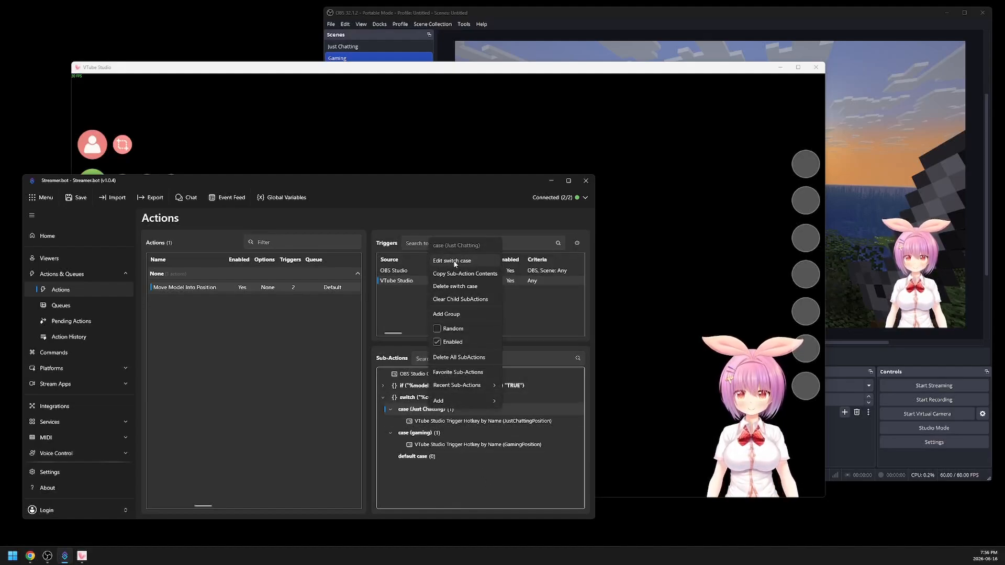
left_click(455, 260)
type("just")
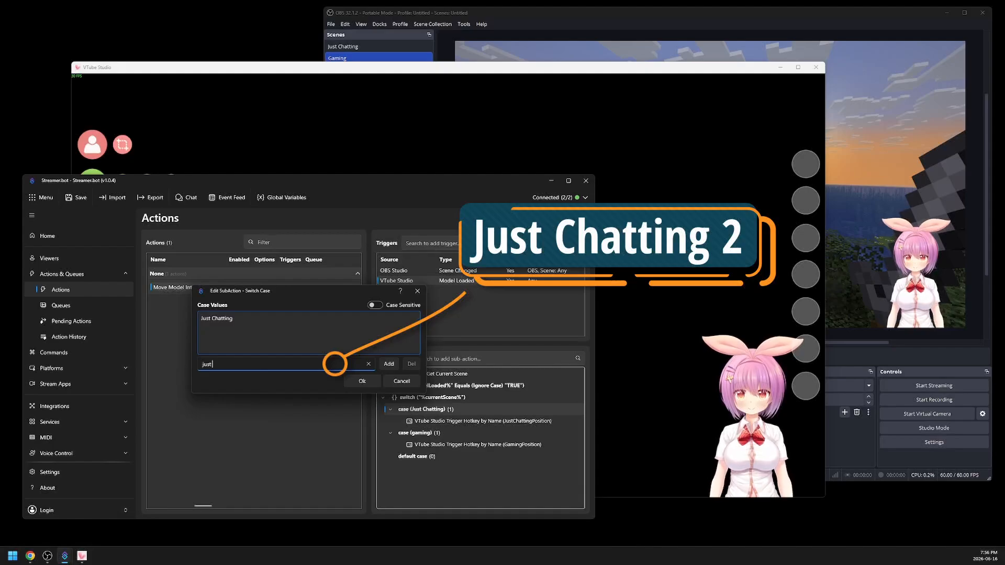
type(" chatting 2")
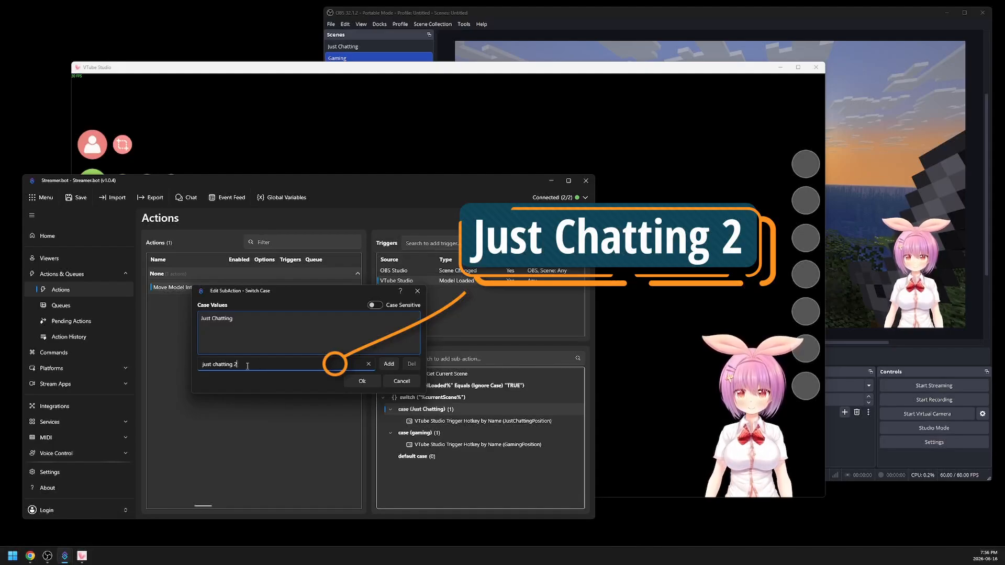
left_click(387, 364)
left_click(361, 381)
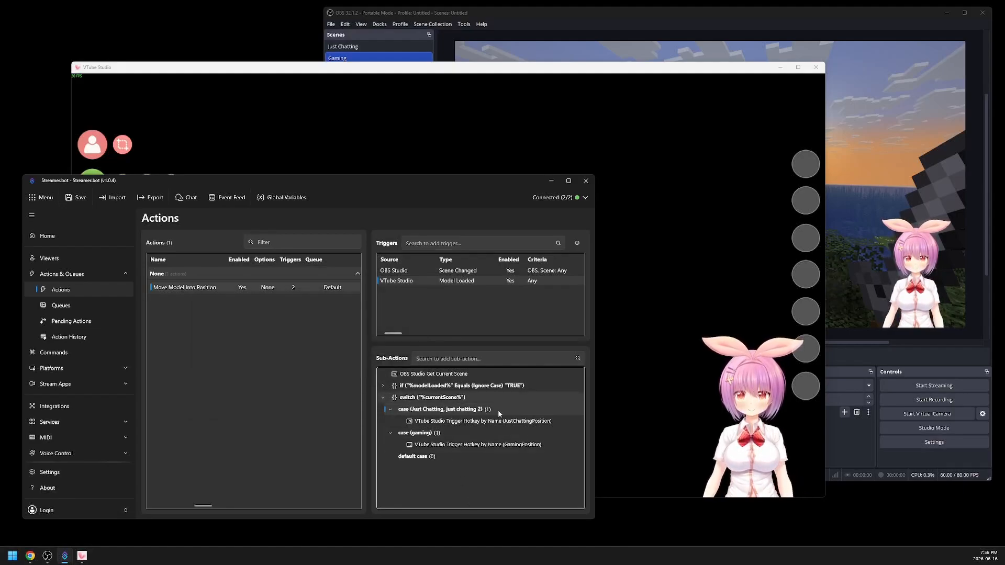
left_click(523, 423)
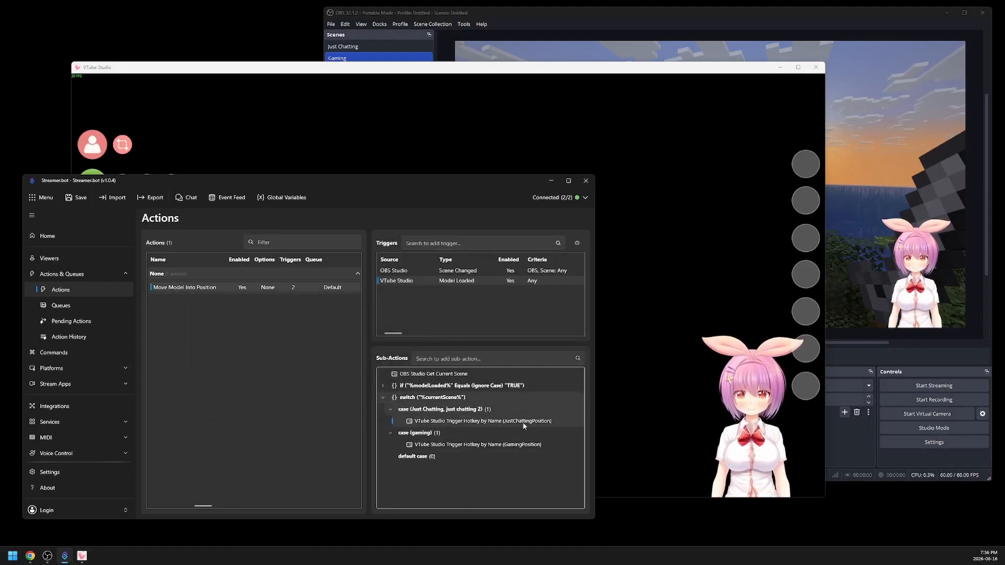
- Switch to OBS and add a new scene named "Just Chatting 2"
left_click(844, 451)
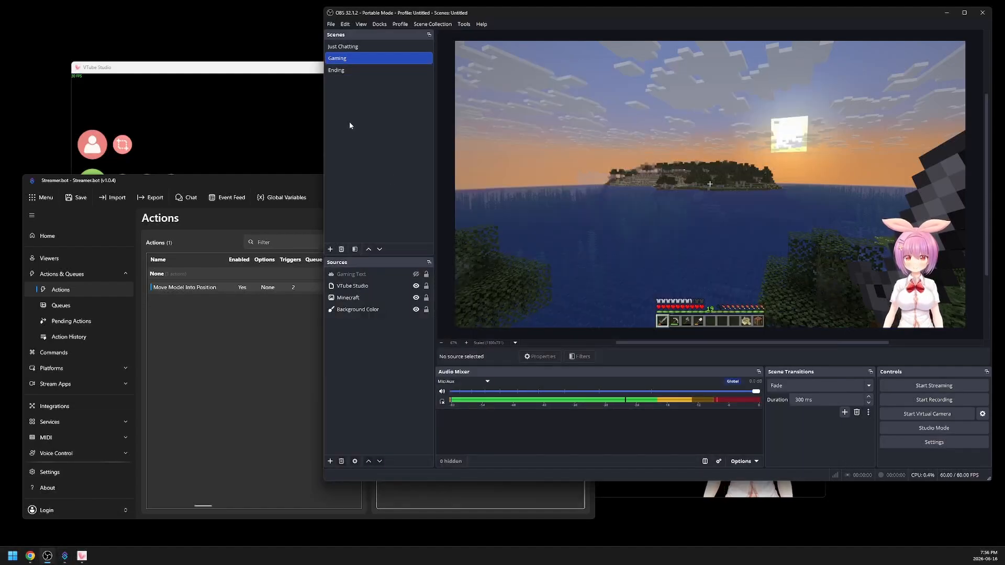
left_click(330, 249)
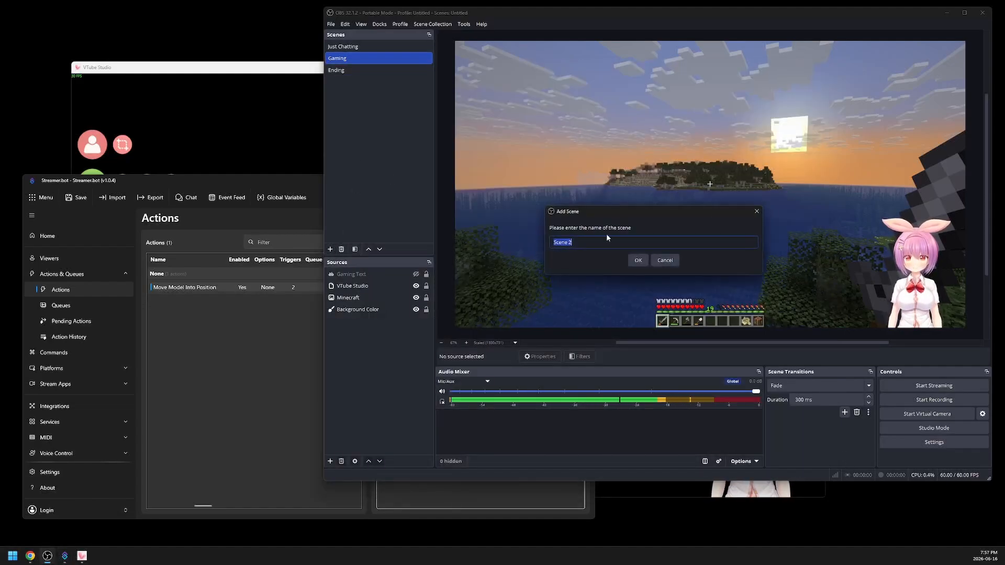
type("Just Chatting")
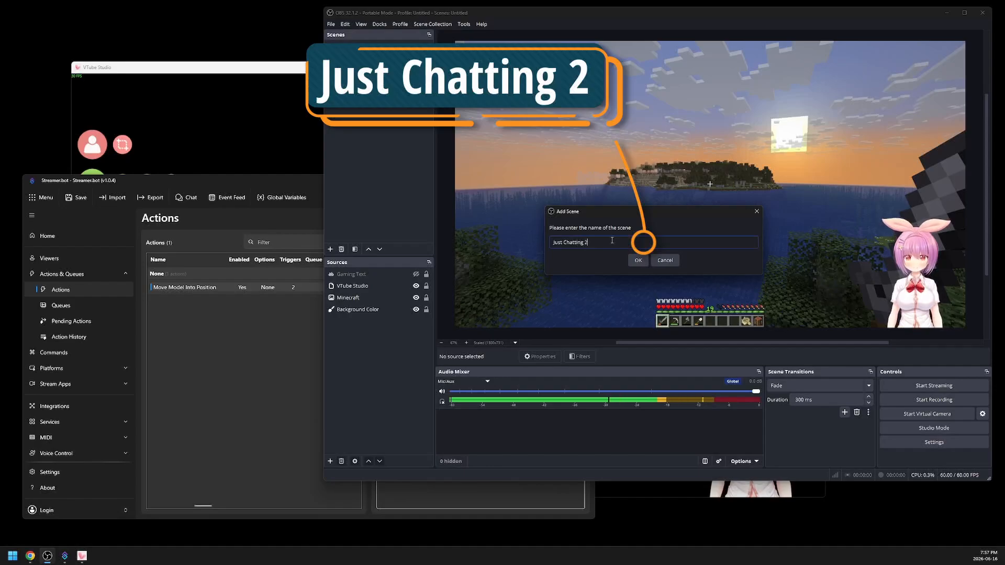
key("Return")
- Add the existing VTube Studio Spout2 Capture source to the Just Chatting 2 scene
left_click(330, 461)
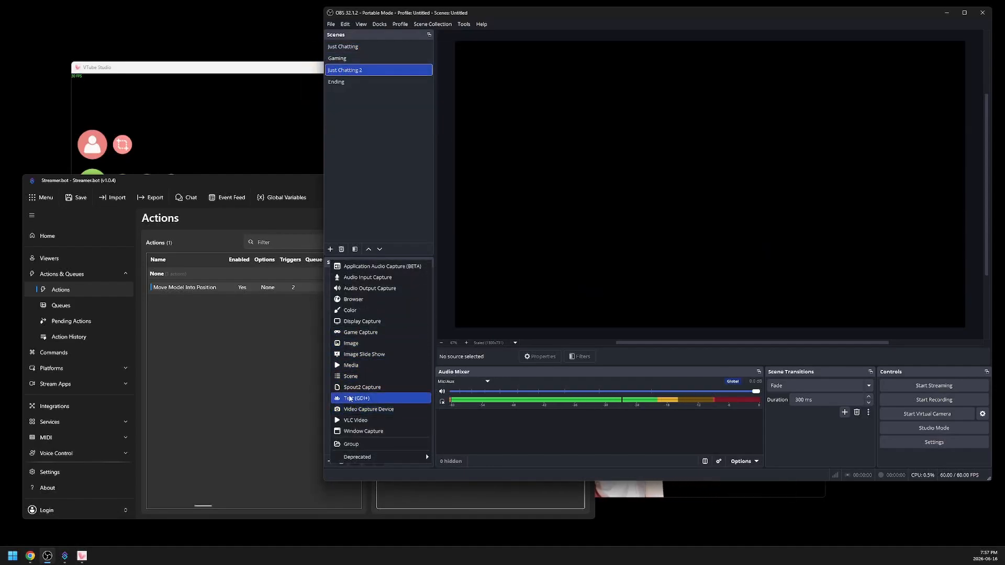
left_click(358, 387)
left_click(599, 216)
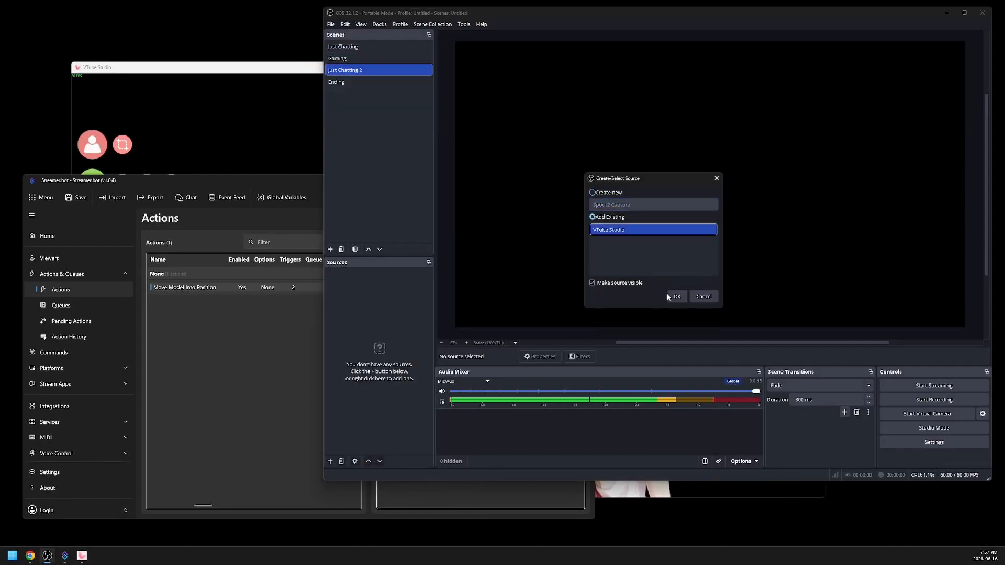
left_click(675, 296)
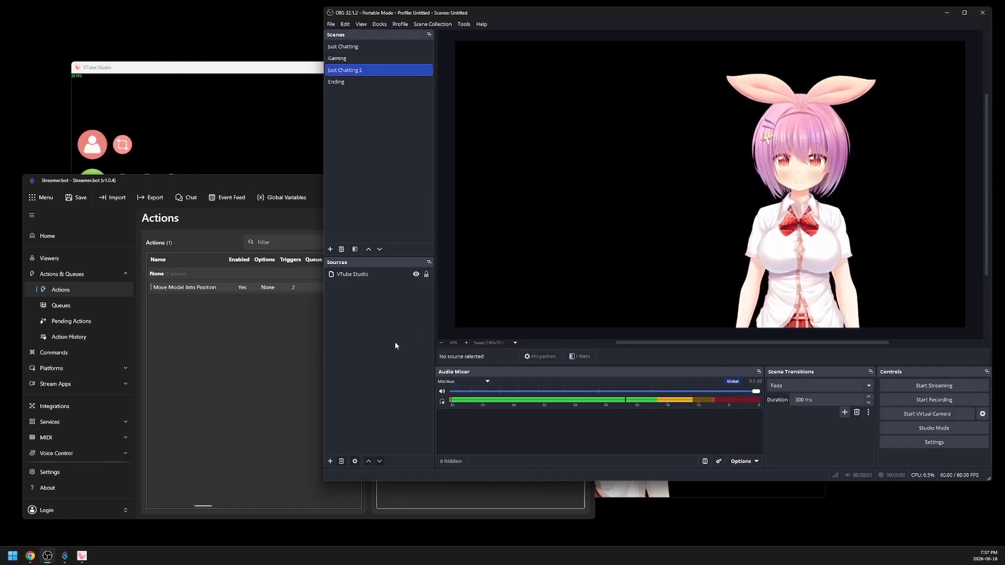
- Change the scene to Gaming, back to Just Chatting 2, and on to Ending to observe the model's position in each
left_click(353, 59)
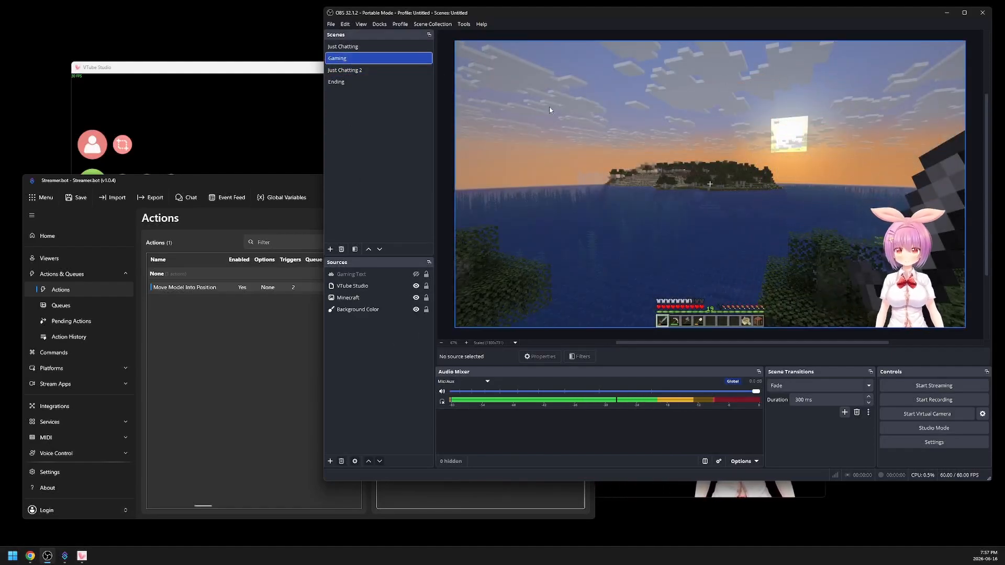
left_click(360, 71)
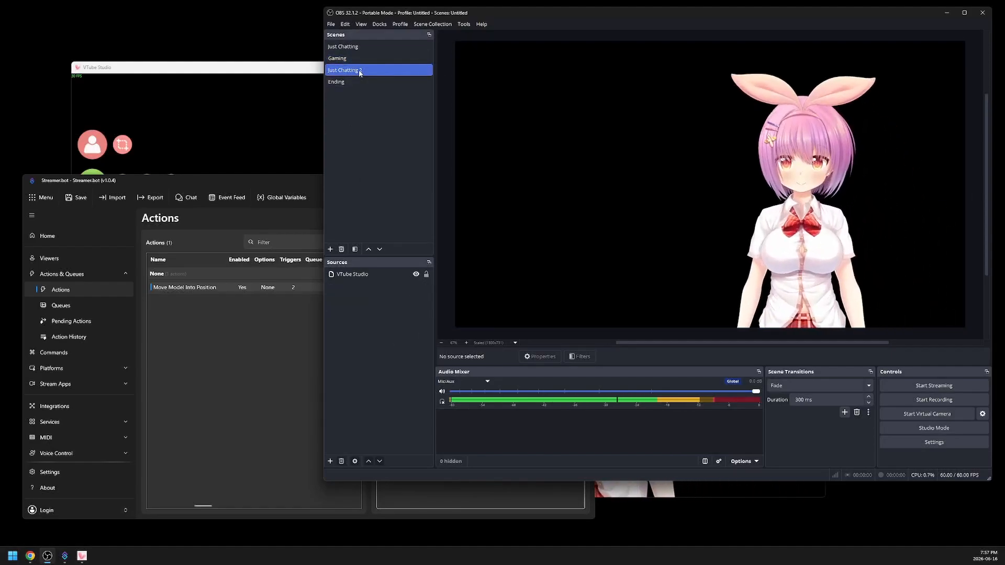
key("Down")
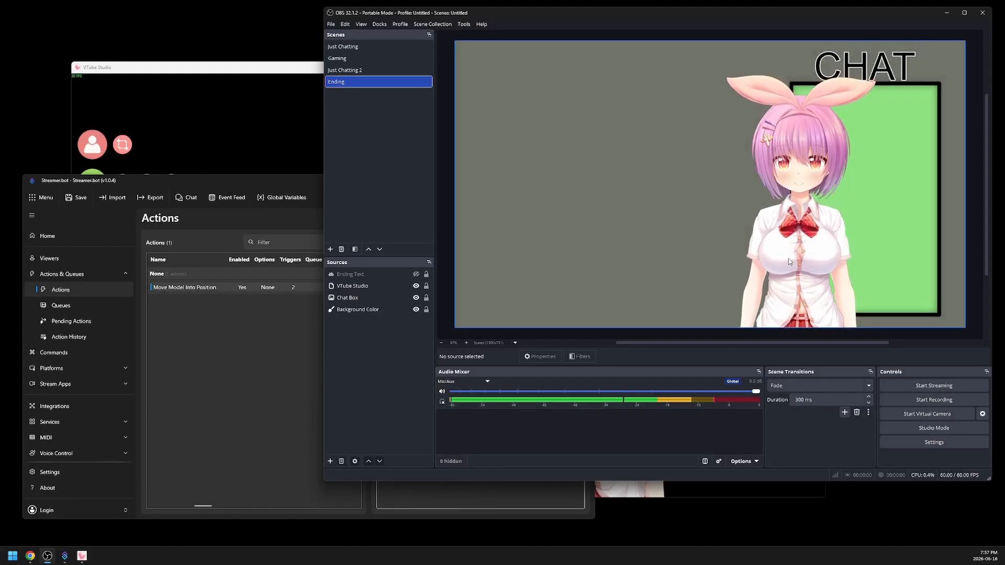